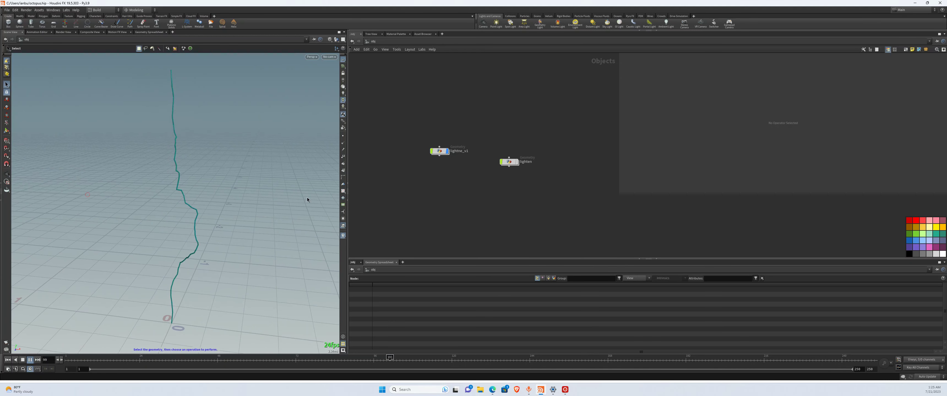
Step: Rearrange the two geometry nodes at object level and open the lightne_v1 network
drag(440, 152, 479, 139)
drag(502, 162, 479, 173)
key(ctrl+z)
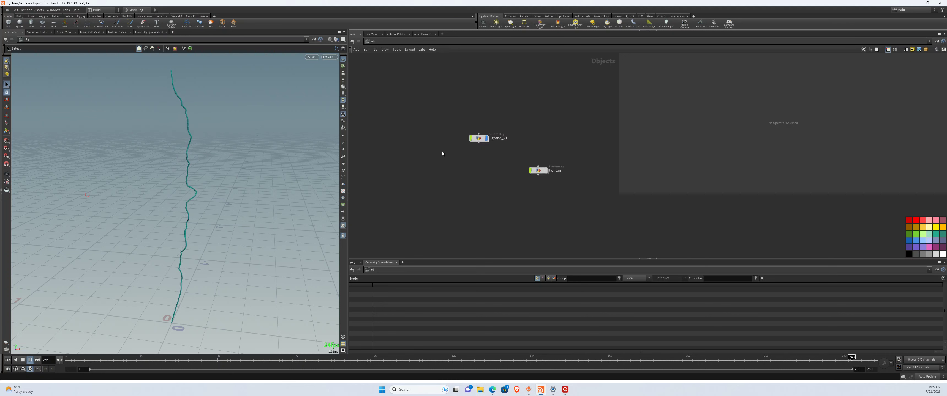
key(Tab)
mouse_move(455, 204)
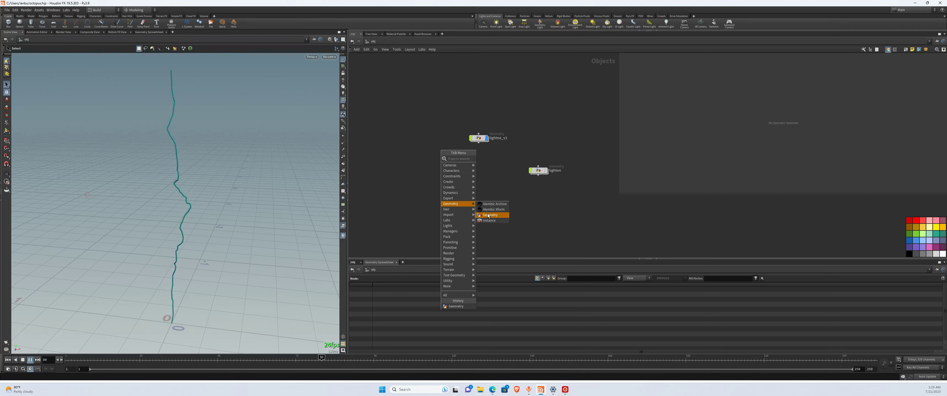
click(485, 131)
double_click(478, 138)
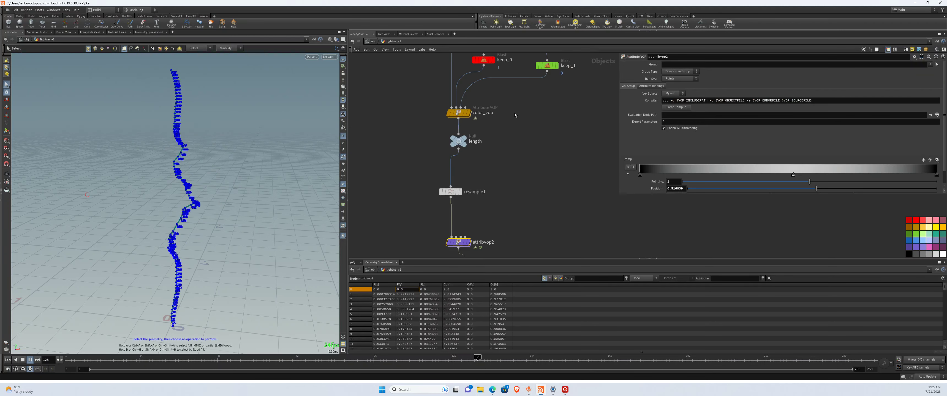
Step: Examine the existing lightning network node by node, from the Blast nodes and color_vop through resample1, attribvop2, sweep1 and color1
click(496, 141)
scroll(514, 138, up, 2)
middle_drag(556, 199, 518, 139)
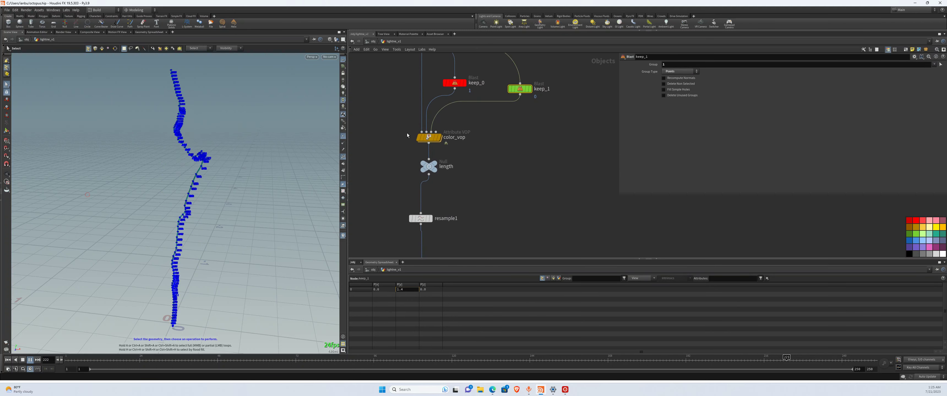
click(430, 135)
middle_drag(392, 152, 404, 114)
click(442, 127)
click(434, 178)
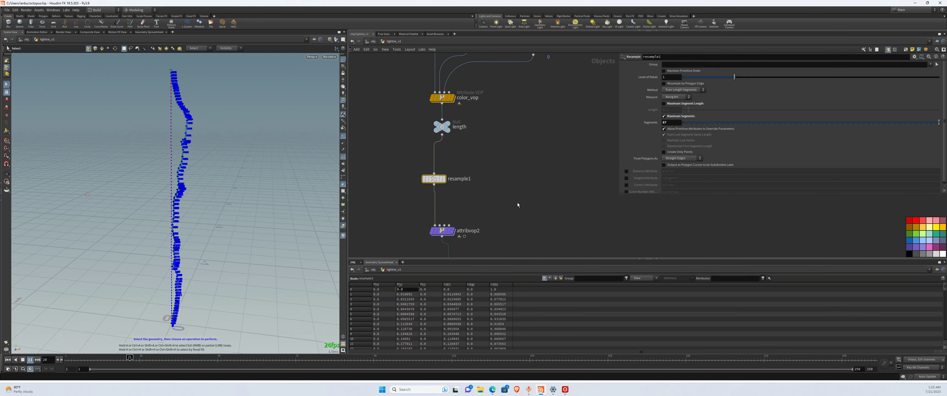
middle_drag(451, 215, 447, 172)
key(Down)
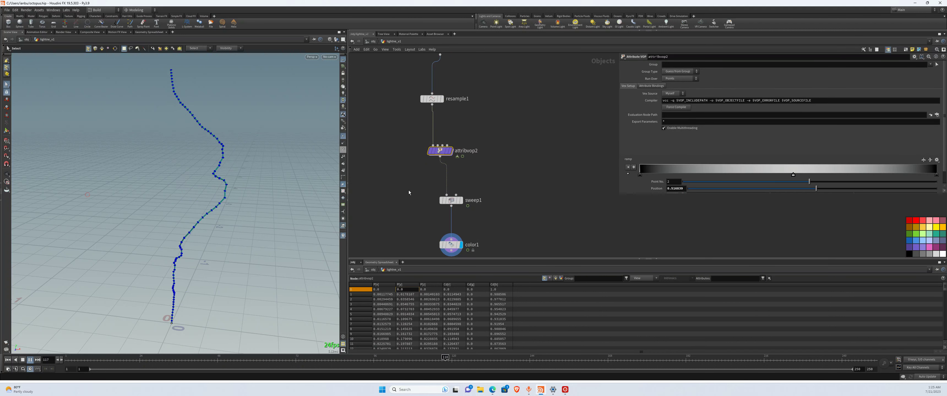
key(Down)
key(Down)
key(h)
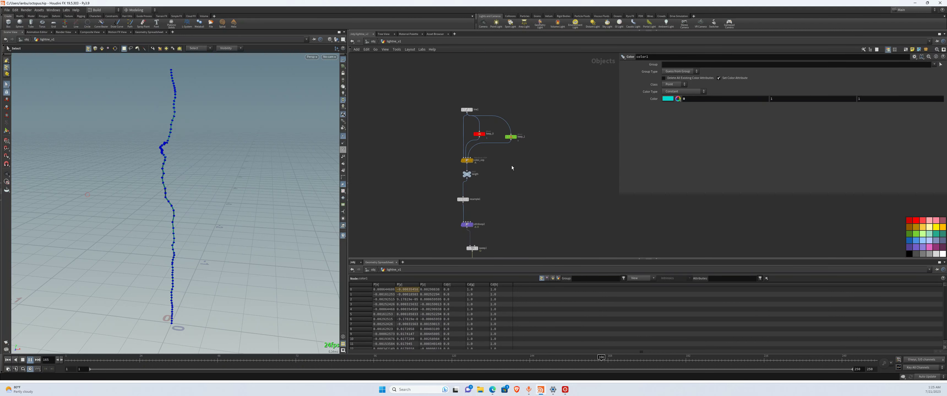
drag(449, 79, 531, 254)
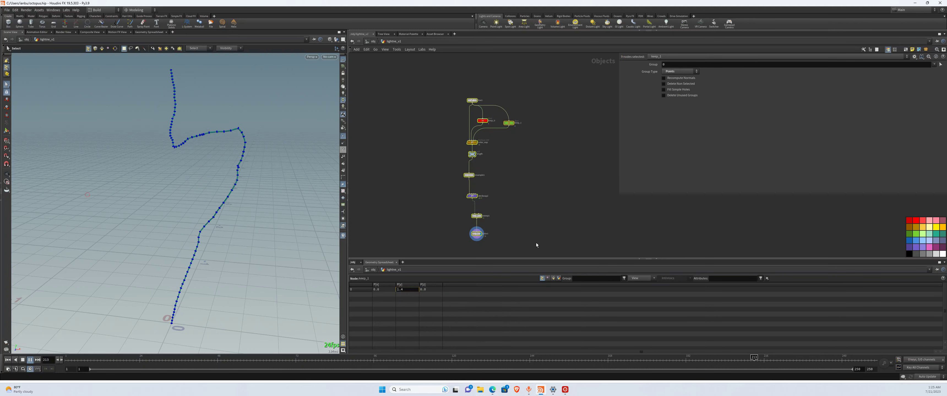
drag(420, 83, 528, 227)
drag(432, 68, 565, 259)
Step: Return to the object level, hide lightne_v1 and stop playback at frame 1
click(366, 42)
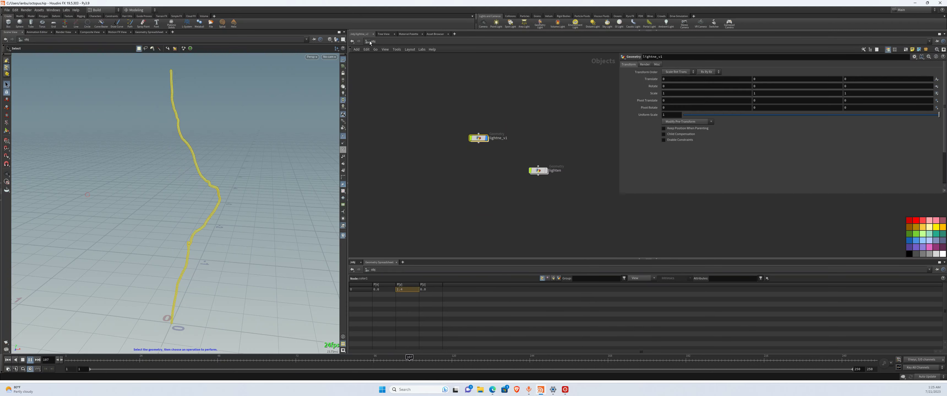
right_click(449, 153)
click(489, 123)
click(495, 121)
click(490, 121)
click(8, 360)
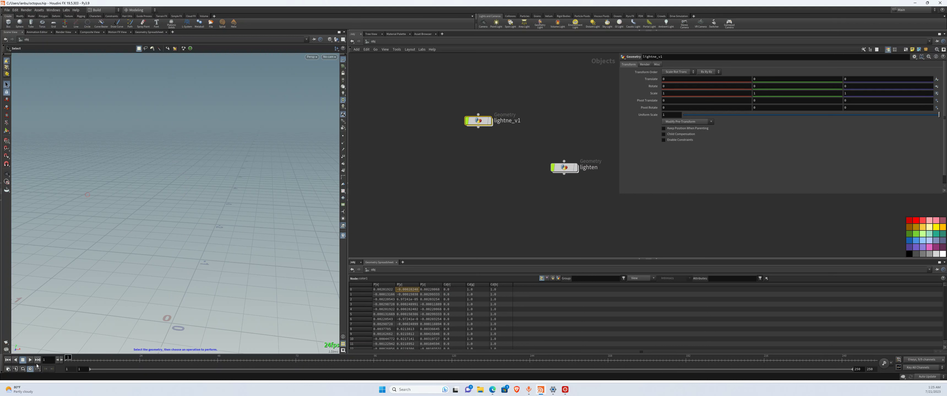
Step: Create a new Geometry object beside the existing ones and name it litehn_v5
right_click(428, 205)
mouse_move(447, 261)
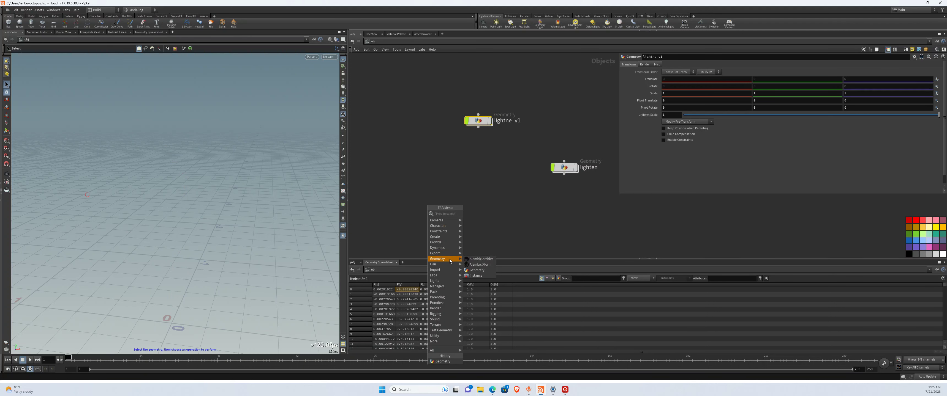
click(478, 266)
click(425, 143)
double_click(446, 143)
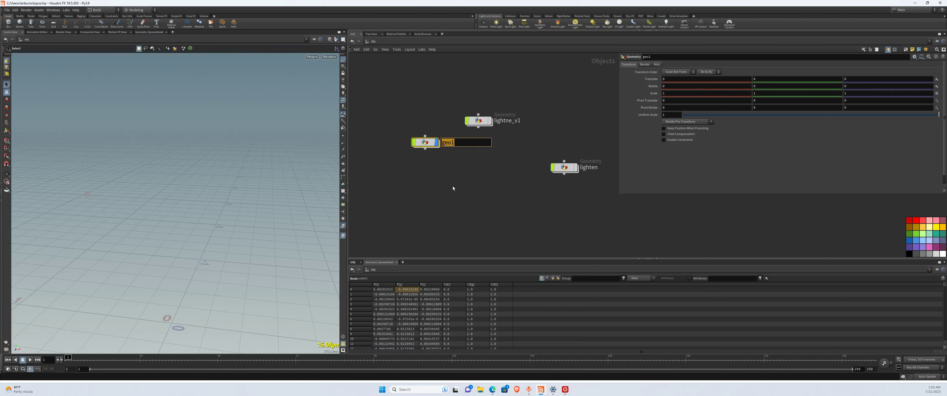
text(litehn_v5)
key(Return)
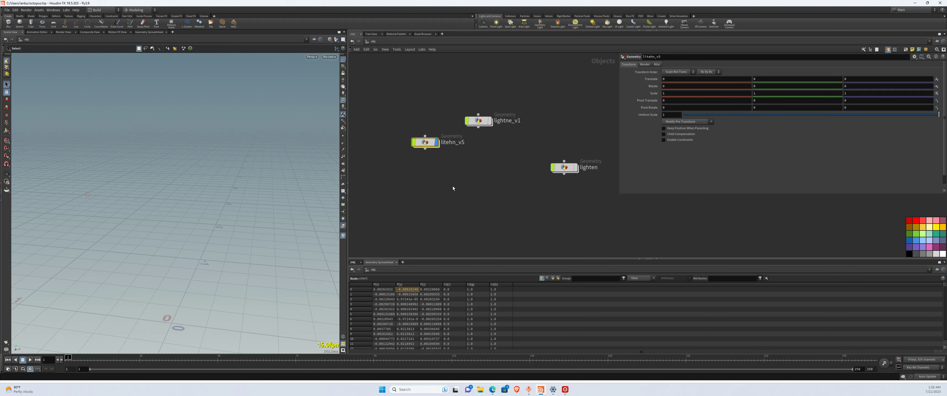
Step: Go inside litehn_v5 and add a Line node to the empty network
double_click(429, 142)
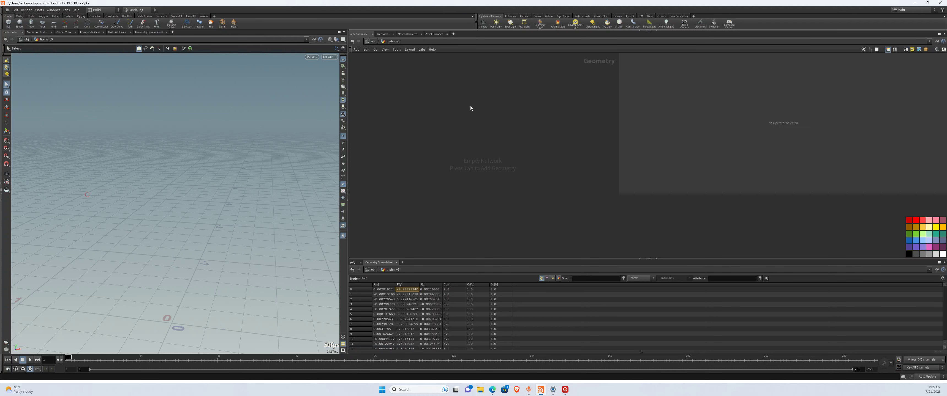
key(Tab)
text(libne)
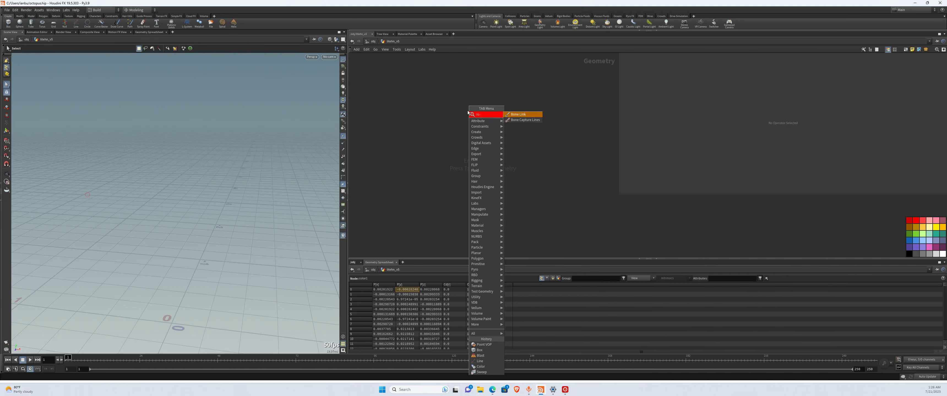
key(Escape)
key(Tab)
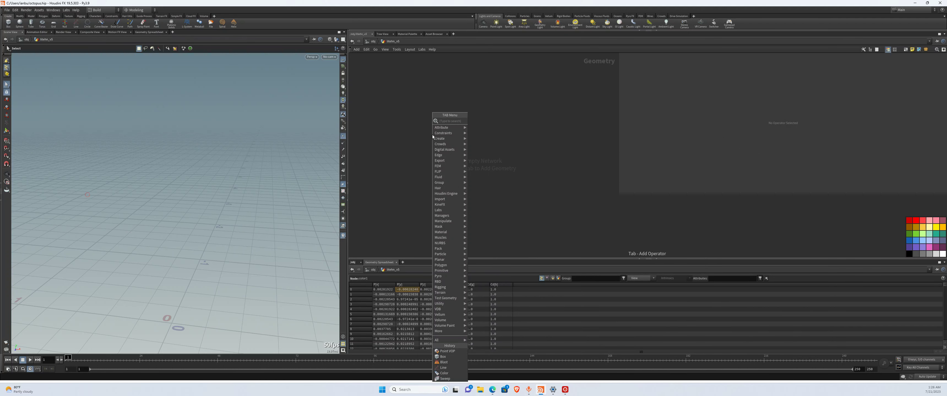
text(line)
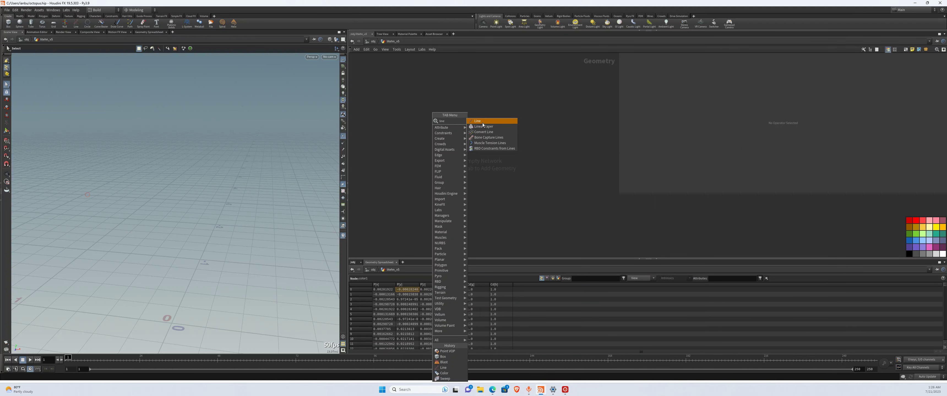
key(Return)
click(446, 113)
Step: Frame the new line in the viewport and inspect its end points
alt+middle_drag(204, 282, 201, 257)
click(343, 157)
drag(140, 271, 192, 316)
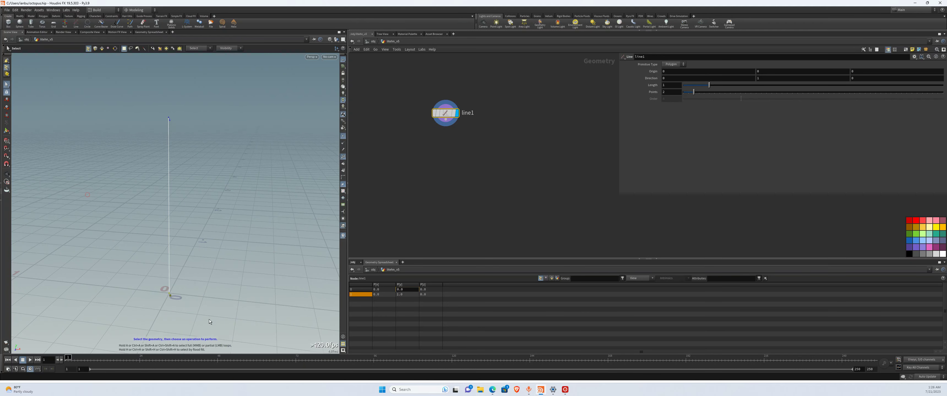
key(space)
scroll(186, 154, up, 2)
scroll(187, 152, down, 1)
alt+middle_drag(187, 152, 179, 142)
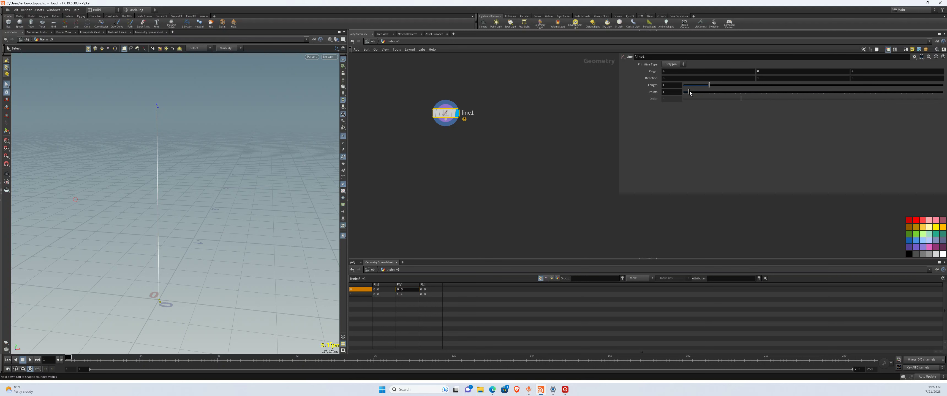
Step: Set the line's length to 2 with 2 points
middle_click(460, 115)
drag(416, 88, 486, 144)
text(2)
key(Return)
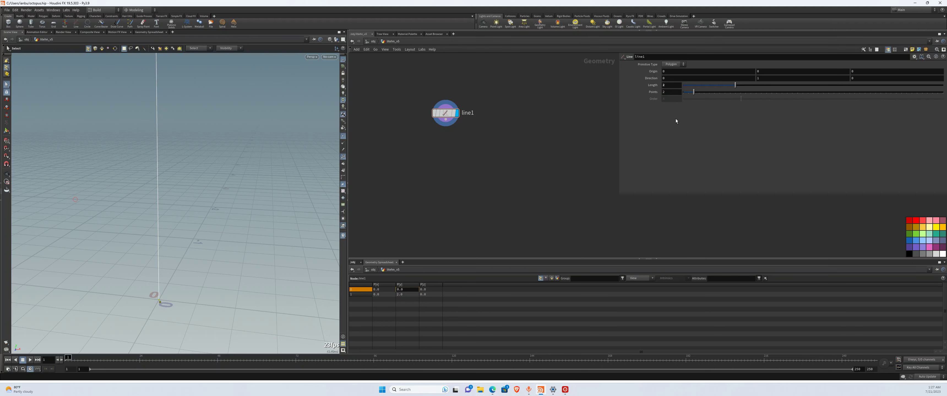
Step: Reframe the lengthened line and check the point numbers of its lower and upper ends
key(Escape)
drag(258, 246, 206, 226)
key(s)
drag(191, 106, 192, 107)
drag(133, 292, 186, 311)
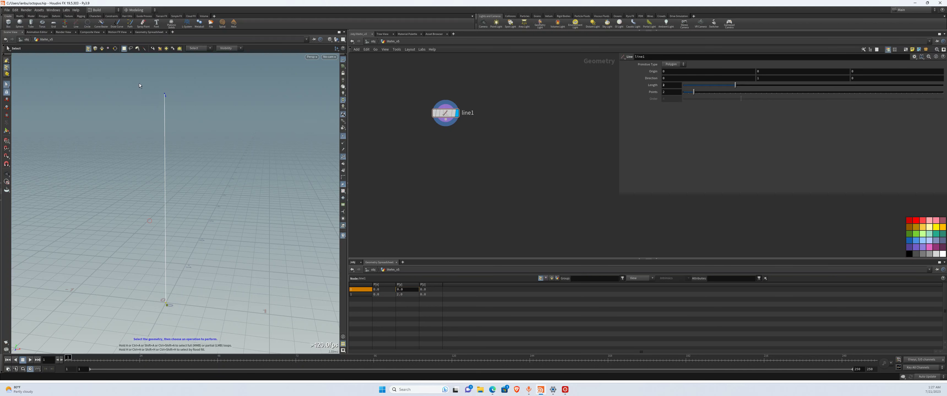
drag(131, 81, 211, 111)
drag(139, 275, 213, 330)
drag(142, 79, 201, 112)
Step: Add a Blast node connected to line1 and place it below the line node
key(Tab)
text(blast)
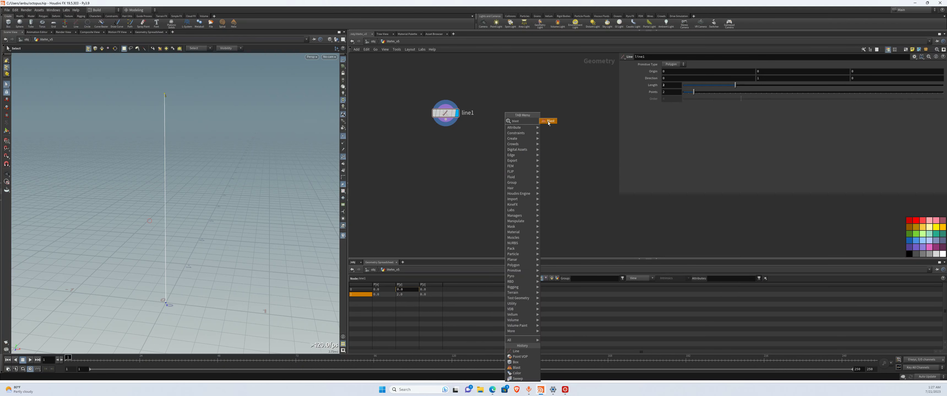
key(Return)
scroll(476, 156, up, 2)
click(478, 158)
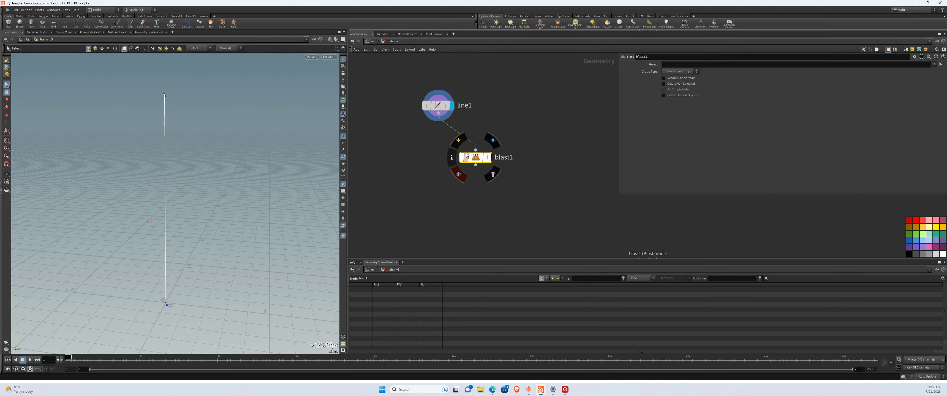
click(489, 158)
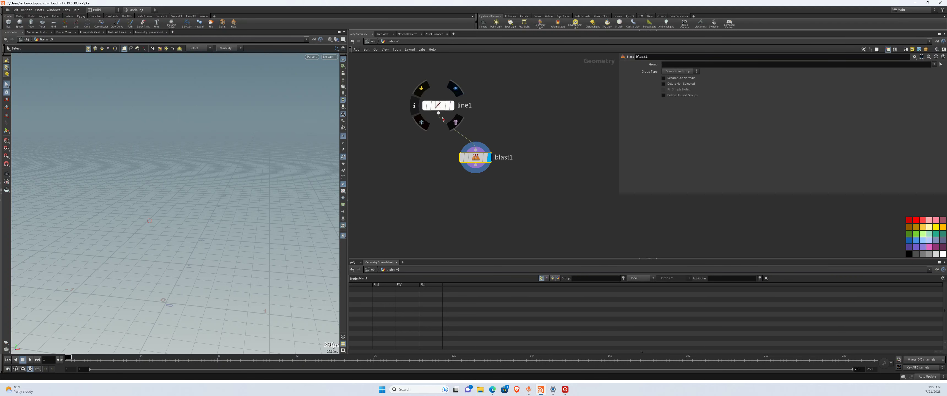
drag(477, 161, 496, 157)
Step: Check the line's base point and set the Blast node's group to 0 with group type Points
click(451, 105)
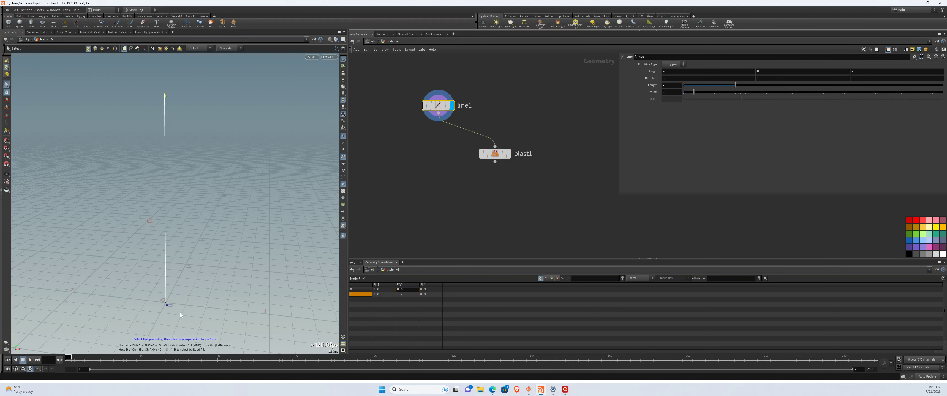
click(167, 305)
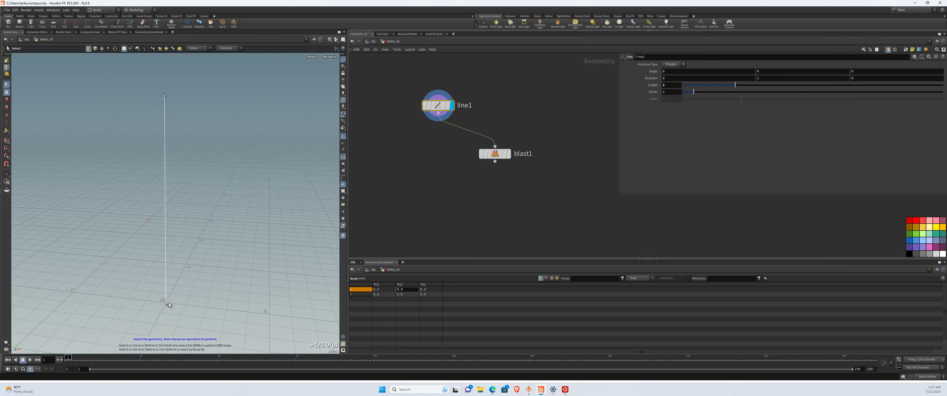
click(496, 154)
key(Return)
click(680, 71)
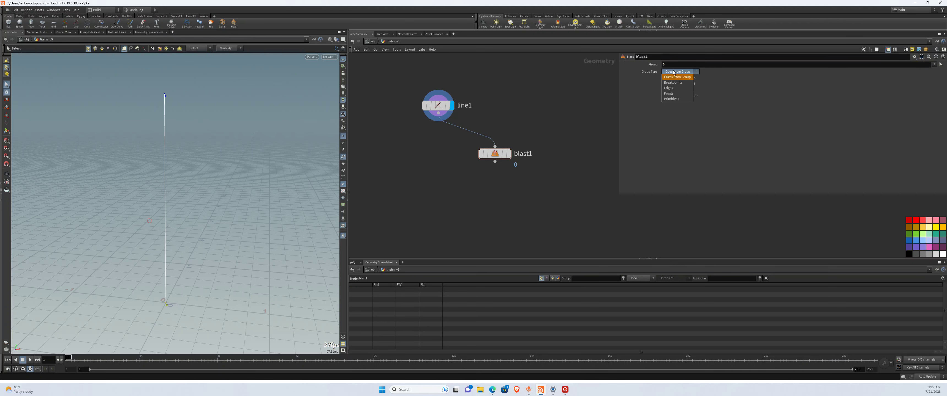
click(673, 93)
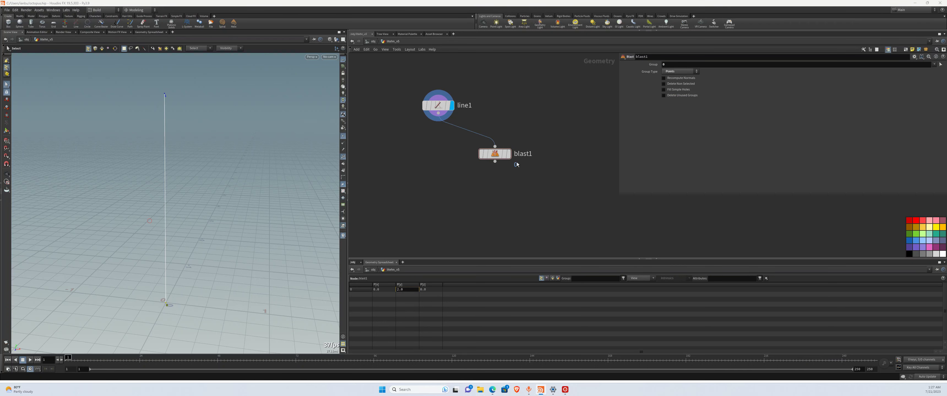
Step: Display the blast1 result and select its remaining point to check which end is kept
click(508, 154)
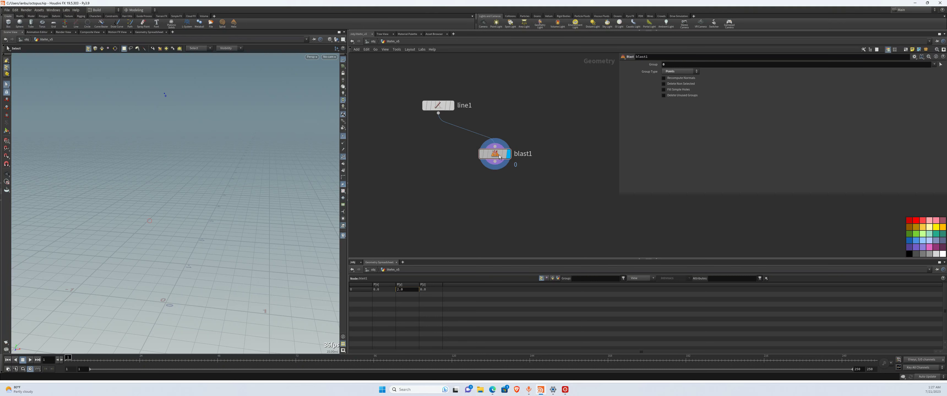
drag(207, 85, 128, 124)
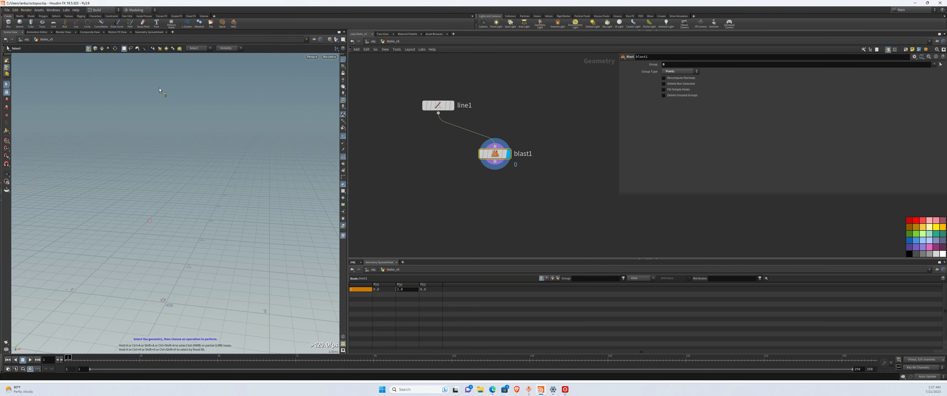
key(Delete)
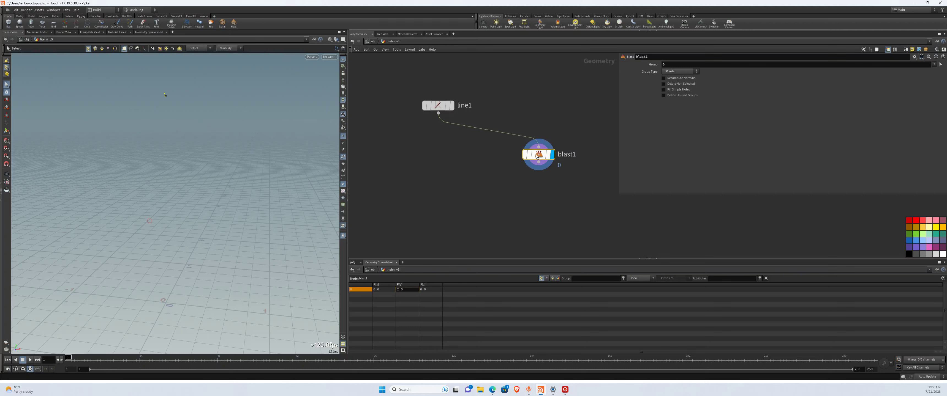
Step: Set up a second Blast node from the line with point group 1 and check the remaining point
double_click(668, 65)
text(1)
click(498, 185)
alt+drag(187, 262, 182, 311)
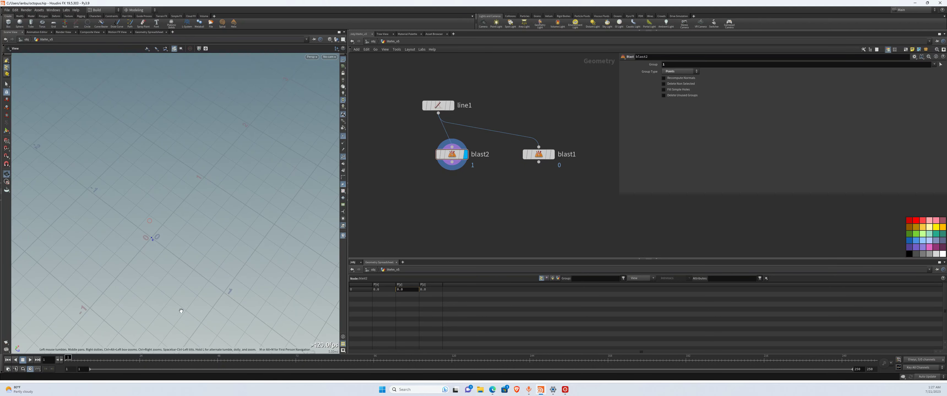
alt+drag(204, 272, 205, 293)
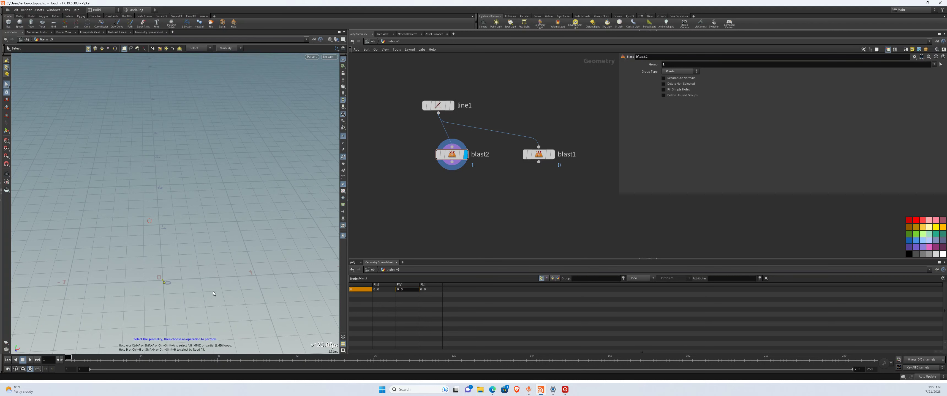
Step: Shift the blast2 node slightly and colour blast2 green and blast1 red
drag(450, 157, 465, 166)
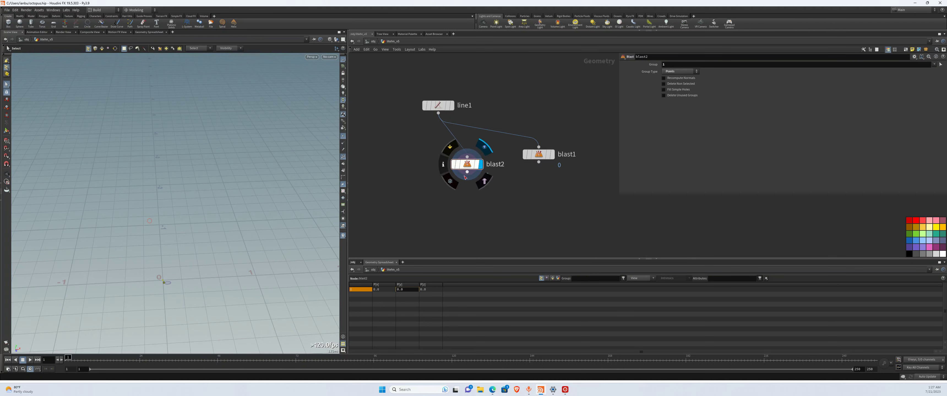
click(916, 234)
click(538, 154)
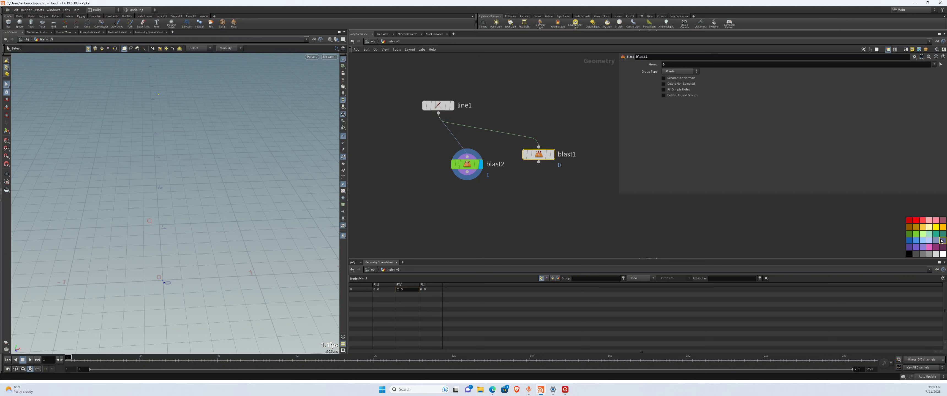
click(916, 222)
Step: Rename the green Blast node as keep_0
double_click(506, 165)
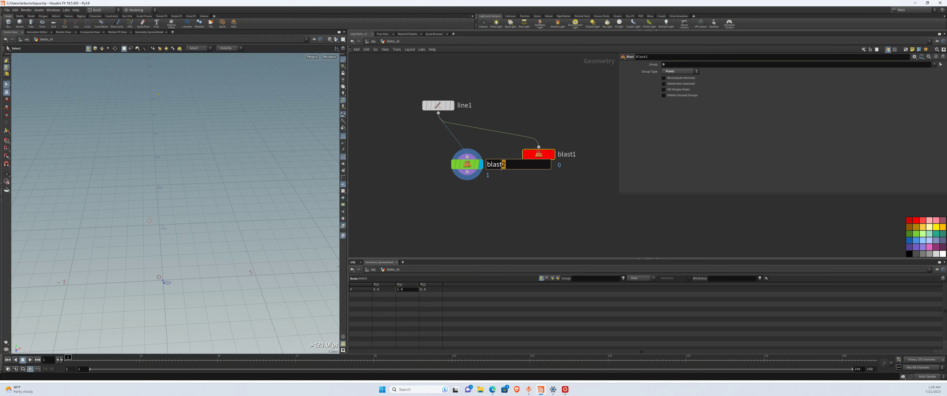
click(488, 188)
click(468, 166)
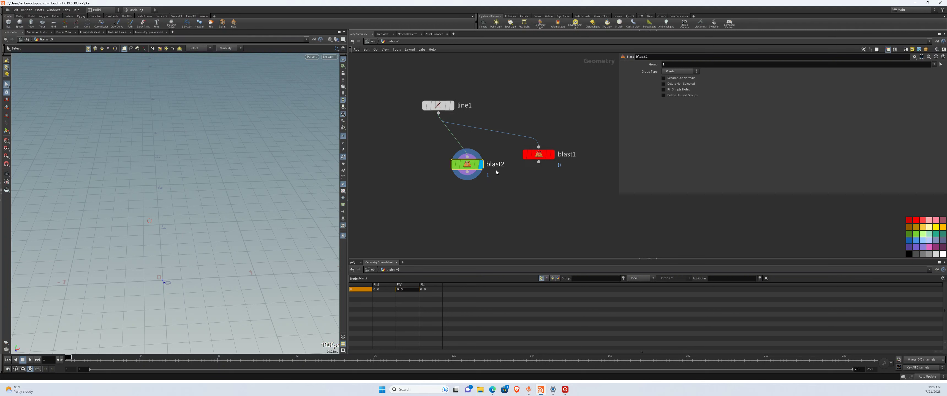
click(501, 167)
drag(501, 167, 503, 169)
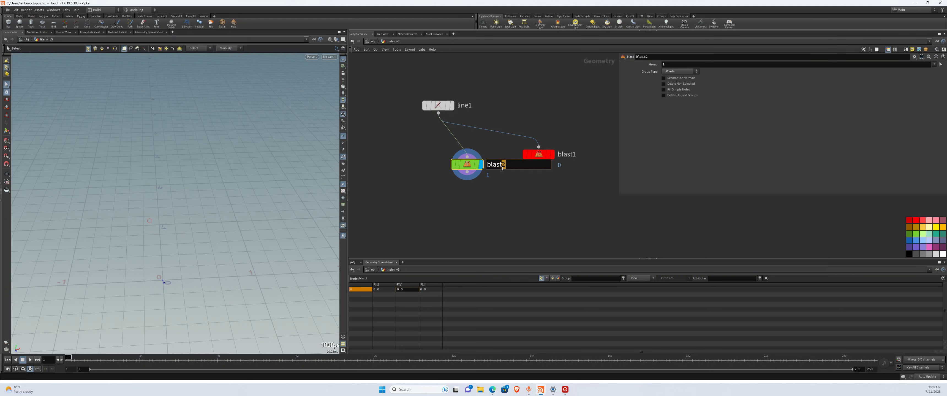
drag(511, 166, 443, 171)
text(keep_0)
key(Return)
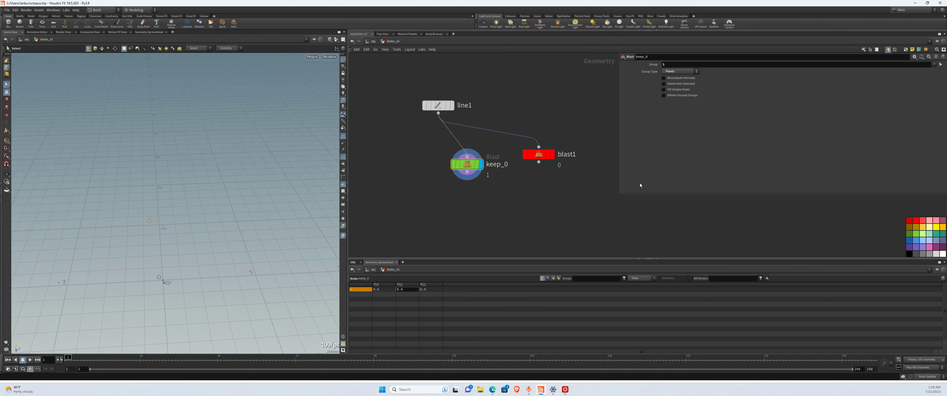
Step: Rename the red Blast node as keep_1
drag(574, 155, 525, 159)
text(keep_1)
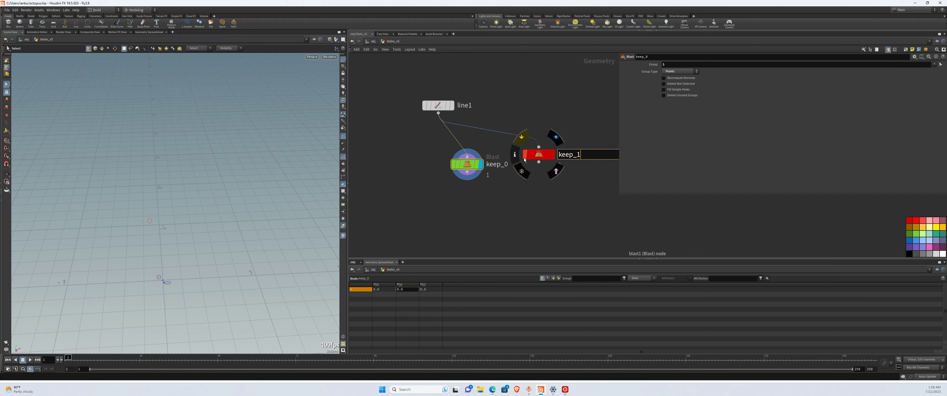
key(Return)
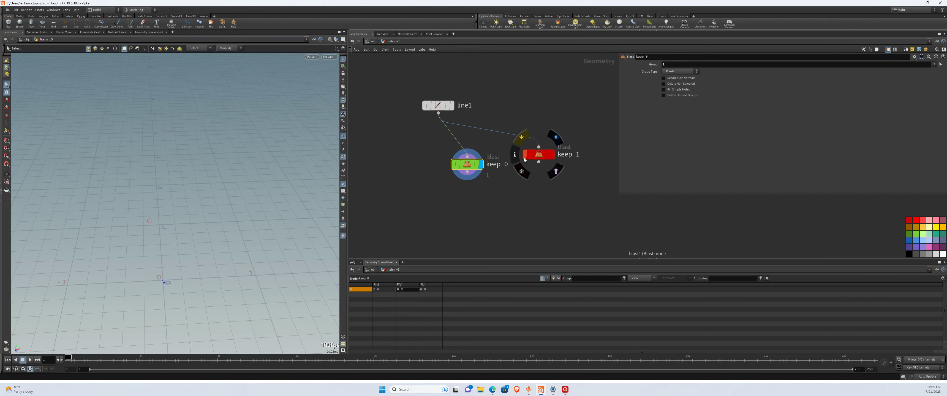
Step: Add an Attribute VOP node below the two Blast nodes
scroll(486, 191, down, 4)
key(Tab)
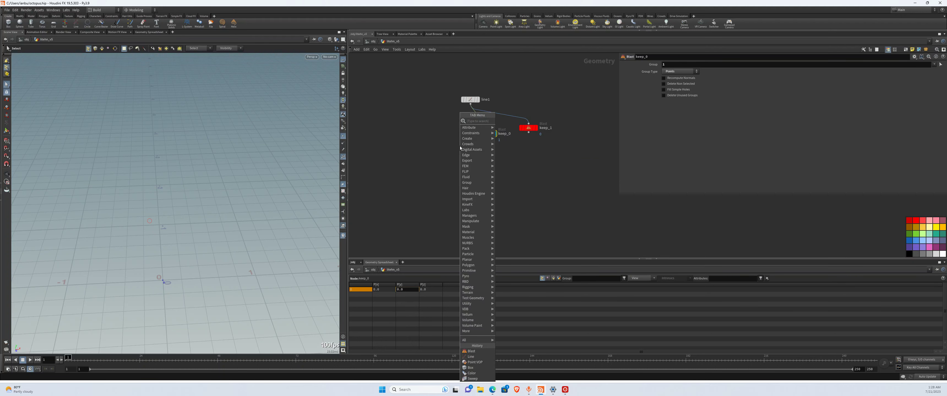
text(vop)
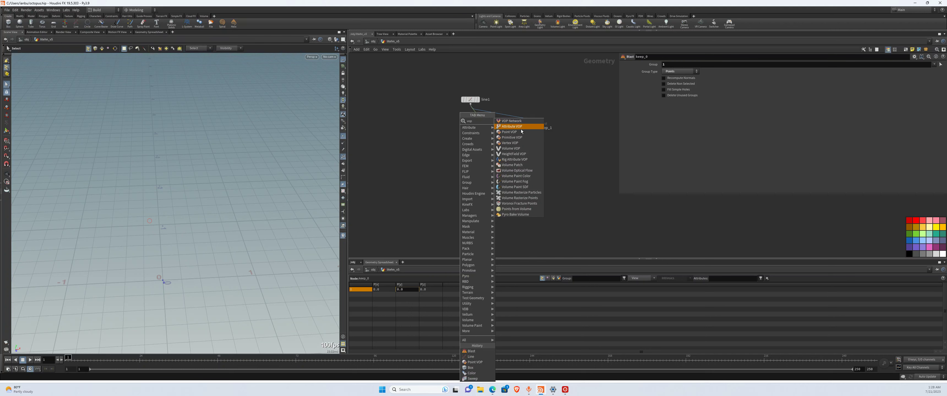
click(512, 126)
click(472, 169)
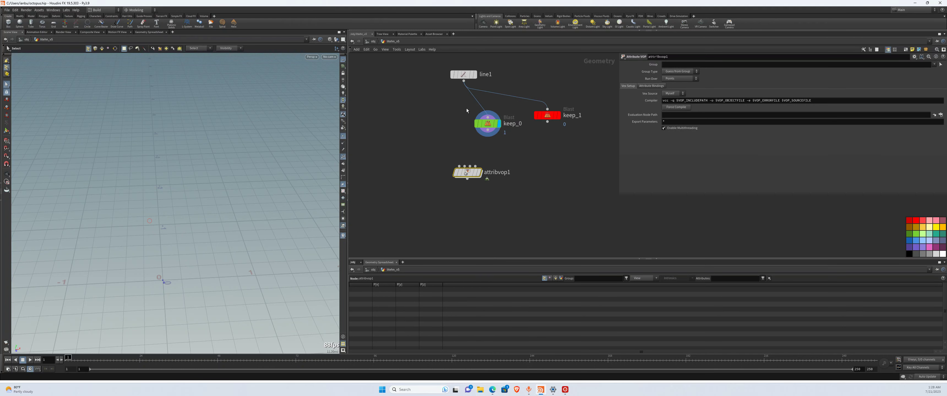
Step: Wire line1, keep_0 and keep_1 into the first three inputs of attribvop1 and display the attribvop1 result
click(461, 73)
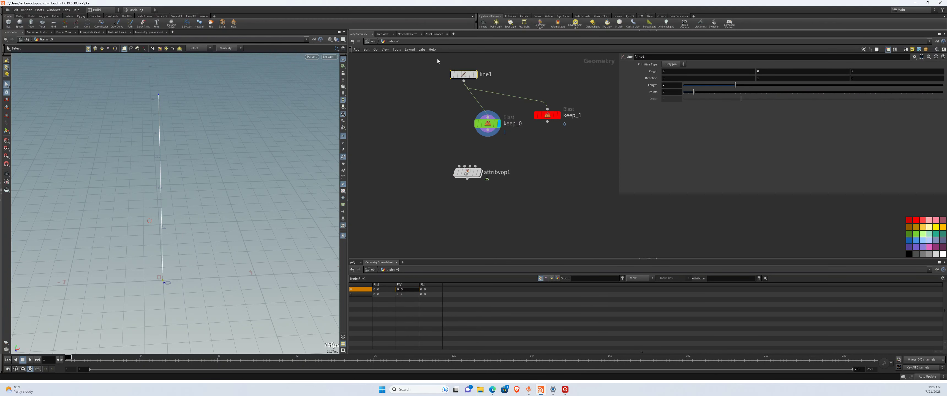
scroll(478, 87, up, 2)
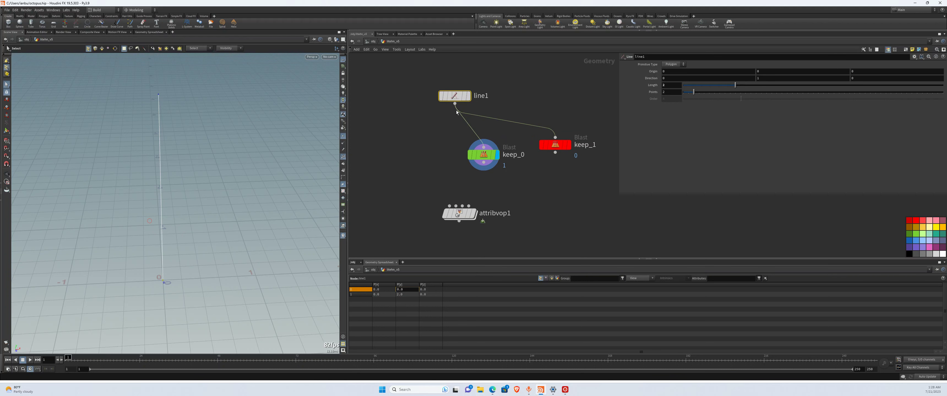
drag(455, 106, 449, 206)
click(484, 215)
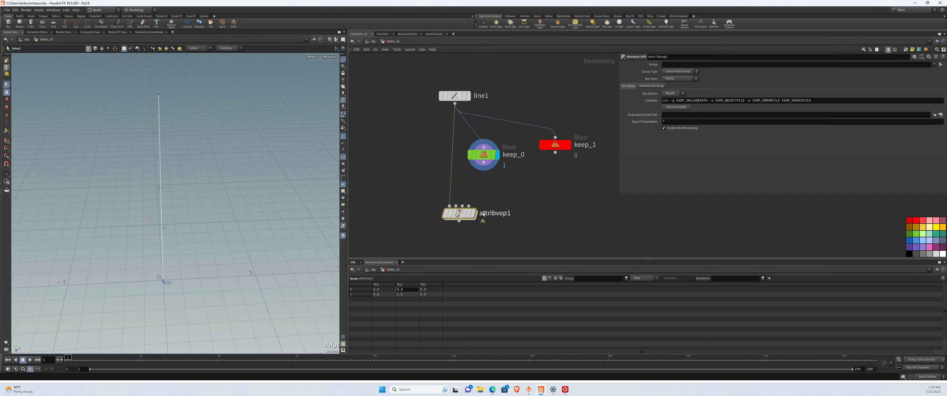
click(486, 157)
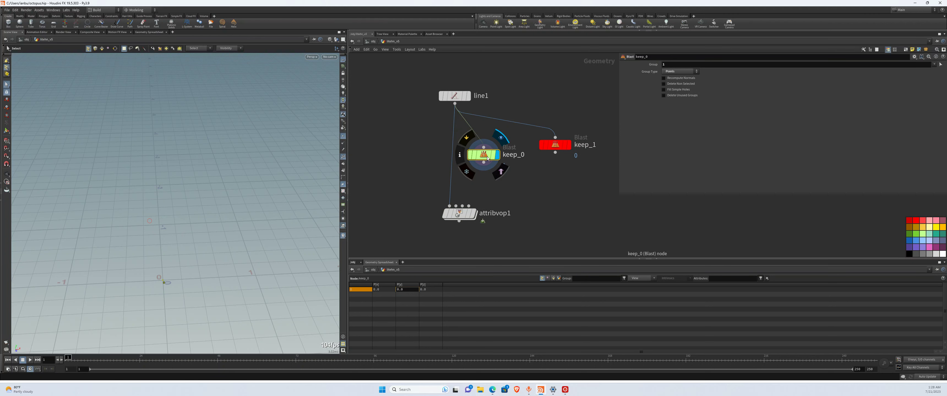
drag(483, 163, 555, 154)
middle_drag(474, 217, 474, 195)
mouse_move(475, 195)
drag(465, 193, 483, 192)
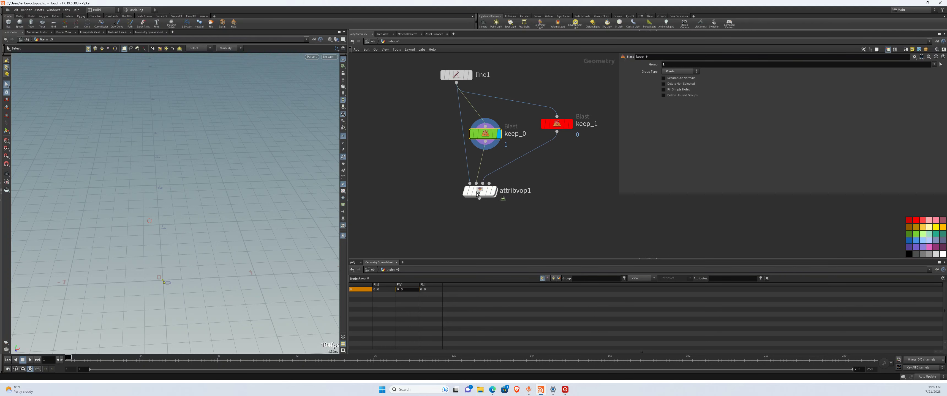
click(495, 191)
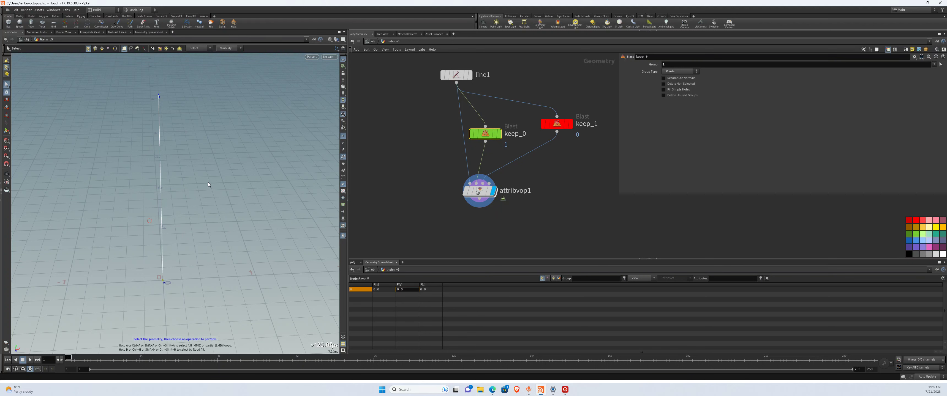
Step: Detach the line1 wire from the first input of attribvop1 and reconnect it
scroll(457, 136, down, 2)
drag(445, 77, 463, 90)
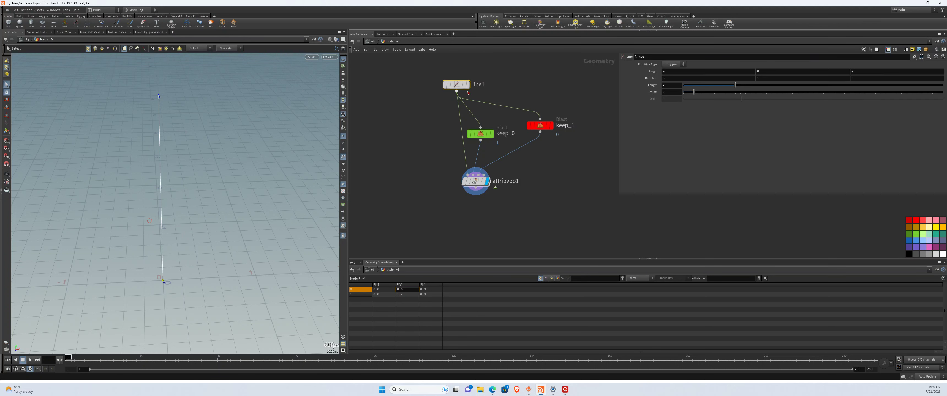
scroll(461, 168, up, 2)
click(476, 183)
scroll(476, 156, down, 1)
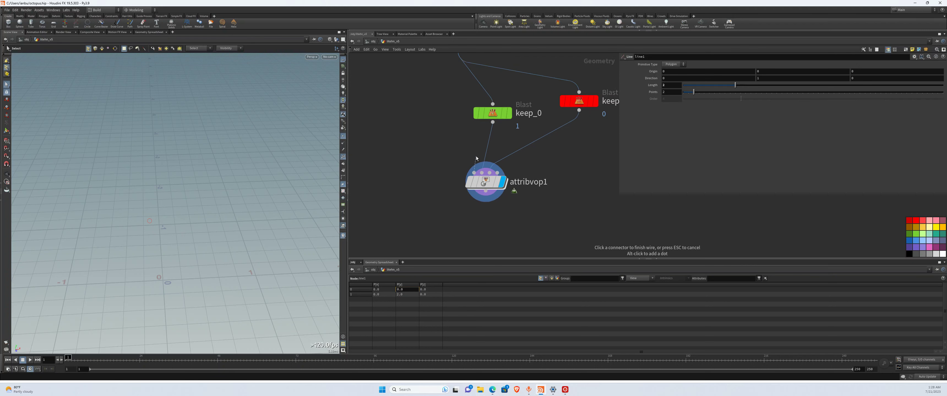
scroll(476, 156, down, 1)
click(460, 77)
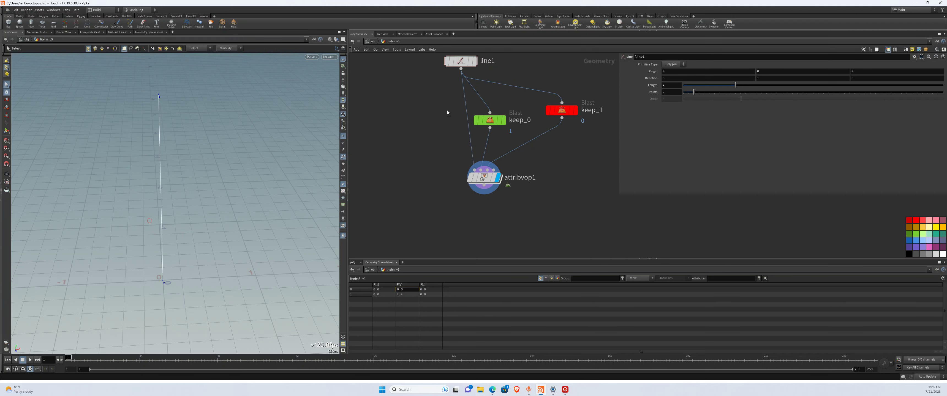
scroll(470, 174, up, 2)
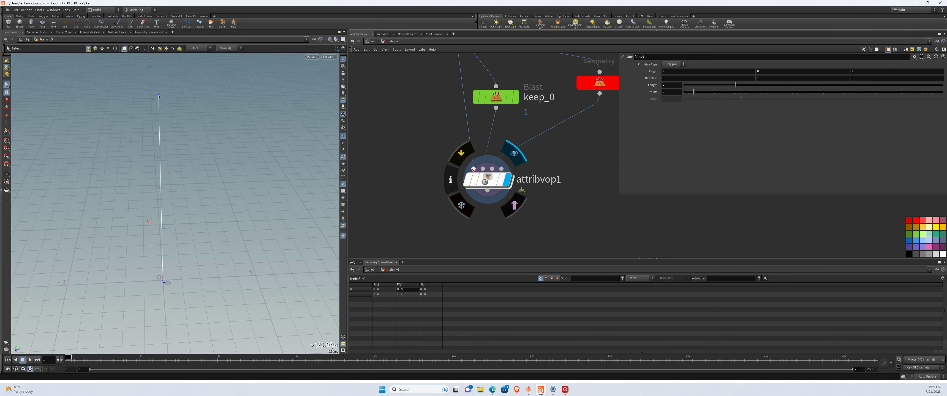
Step: Enter the attribvop1 network and spread the global parameters node and the output node farther apart
double_click(491, 182)
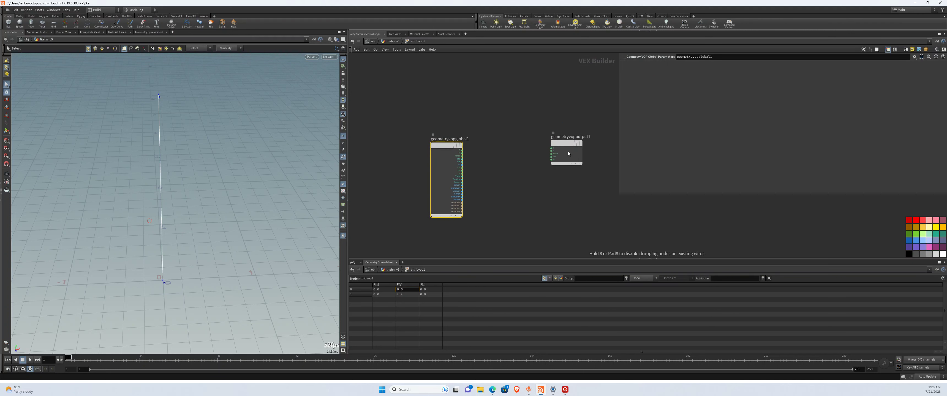
scroll(443, 163, up, 3)
drag(443, 164, 401, 162)
key(h)
scroll(444, 157, up, 1)
middle_drag(444, 180, 439, 142)
scroll(454, 142, down, 1)
drag(589, 125, 597, 124)
scroll(457, 126, up, 1)
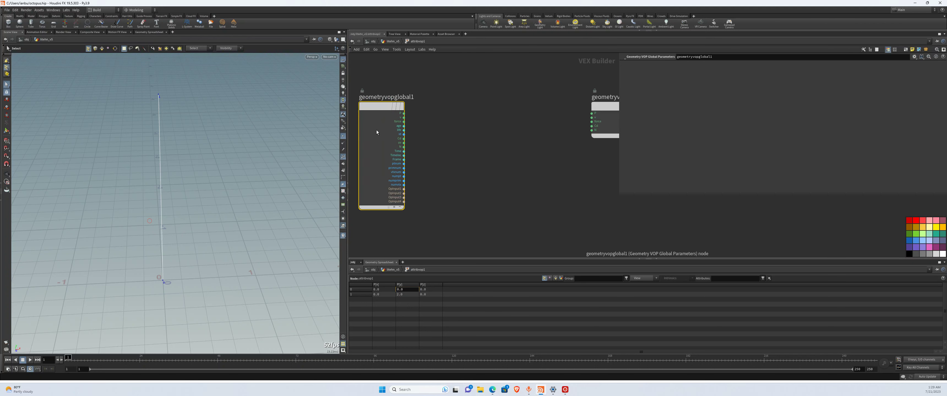
drag(383, 135, 384, 135)
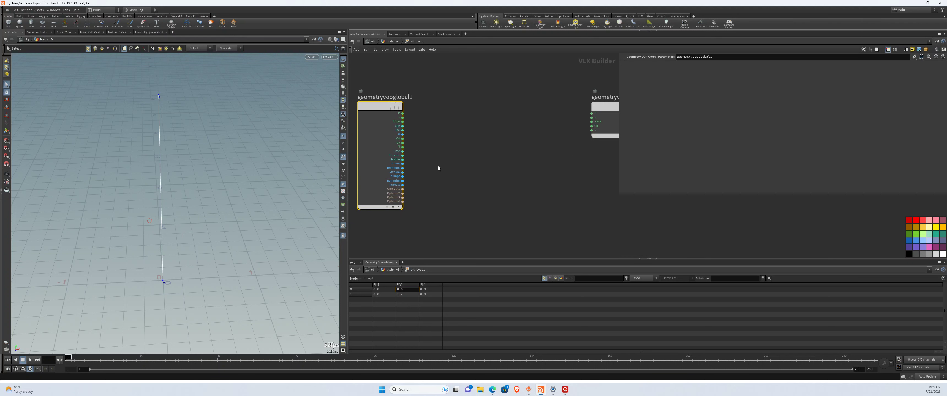
Step: Review the keep_0 and keep_1 Blast nodes and add an Import Point Attribute node inside attribvop1
click(393, 41)
mouse_move(467, 129)
mouse_move(467, 129)
mouse_down()
mouse_move(488, 122)
mouse_move(470, 124)
mouse_up()
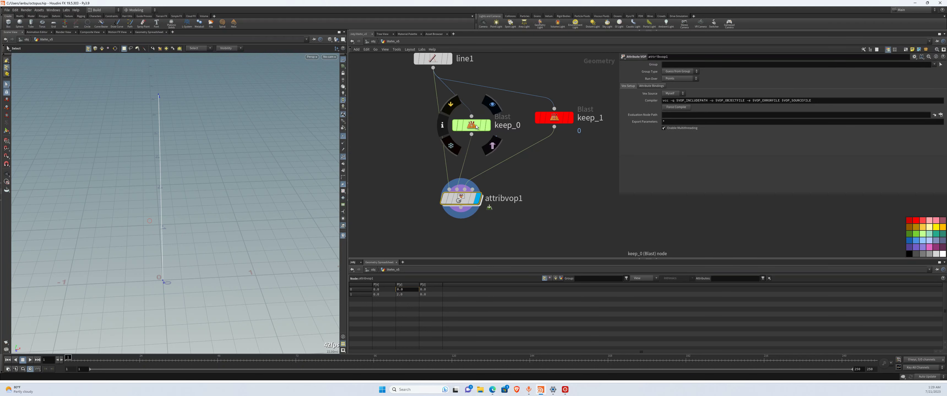
click(476, 127)
click(554, 118)
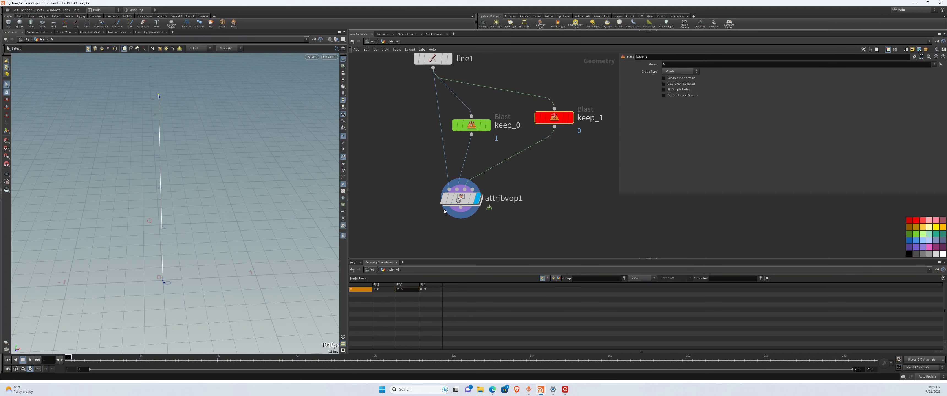
double_click(463, 200)
key(Tab)
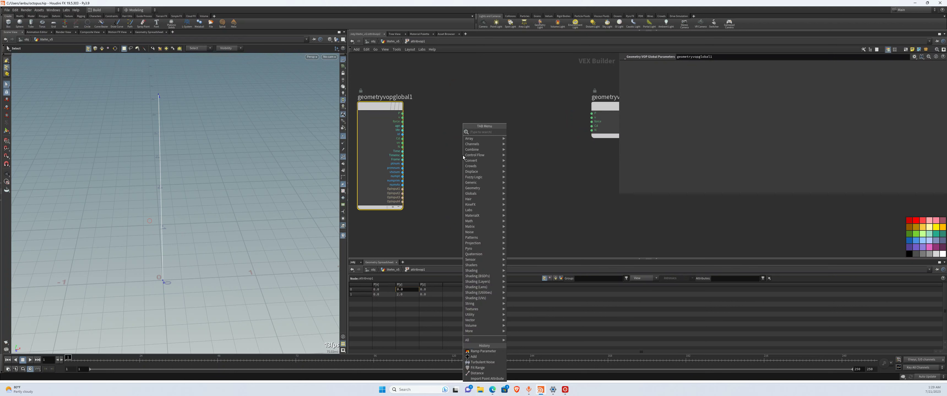
text(import)
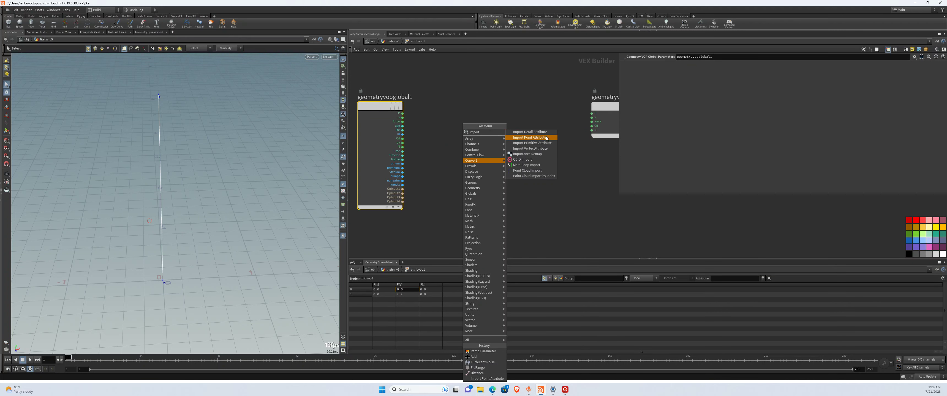
click(525, 139)
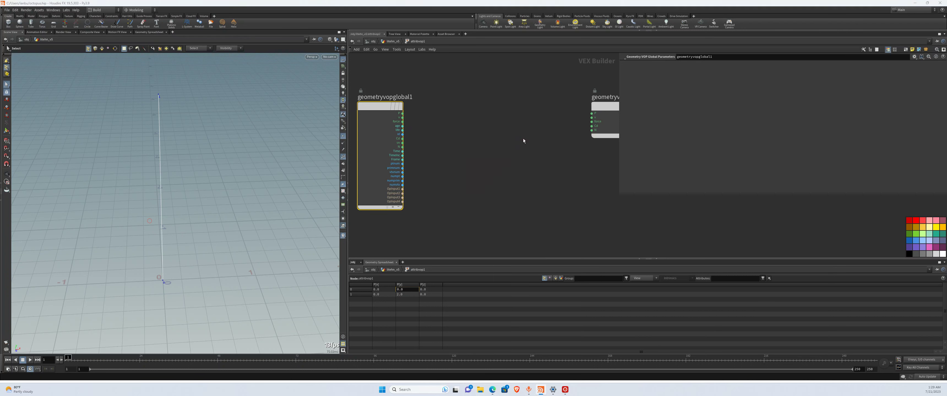
click(446, 182)
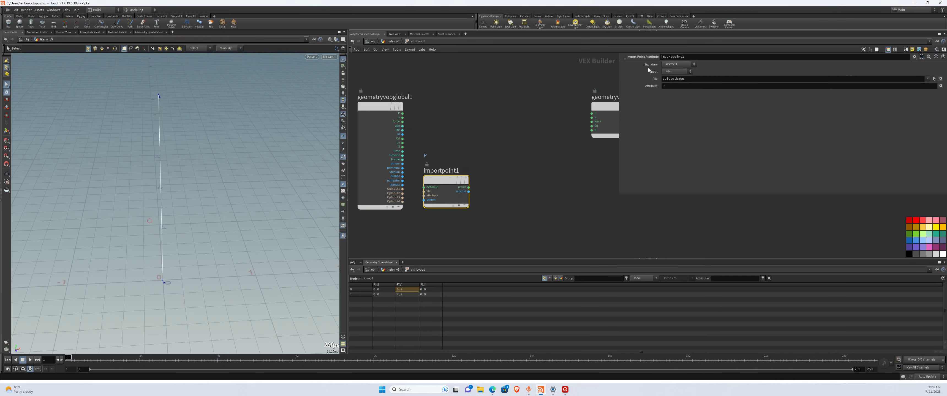
scroll(428, 193, up, 2)
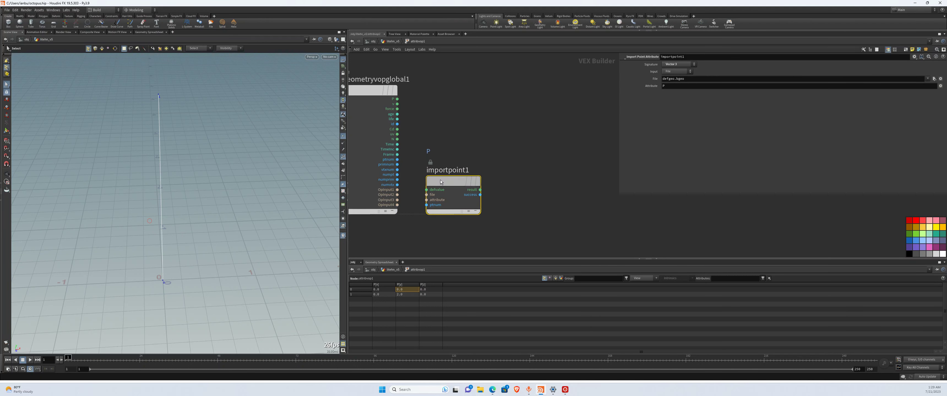
Step: Review the import node's signature types and select the line's end points in the viewport
click(681, 68)
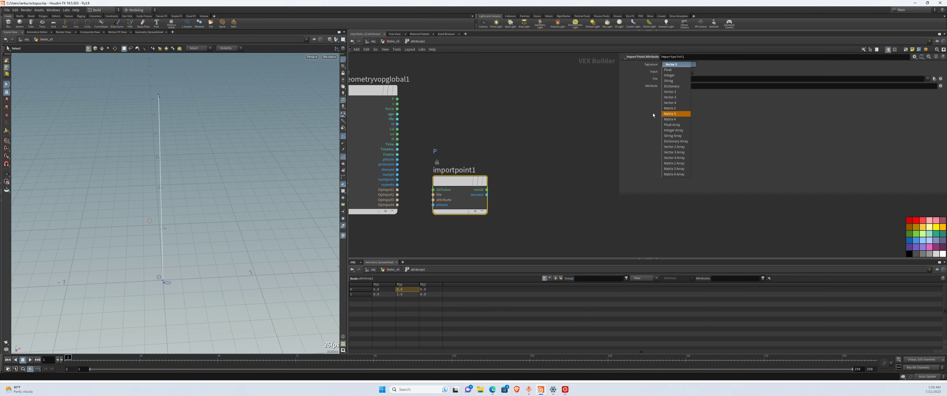
click(648, 123)
drag(124, 274, 165, 312)
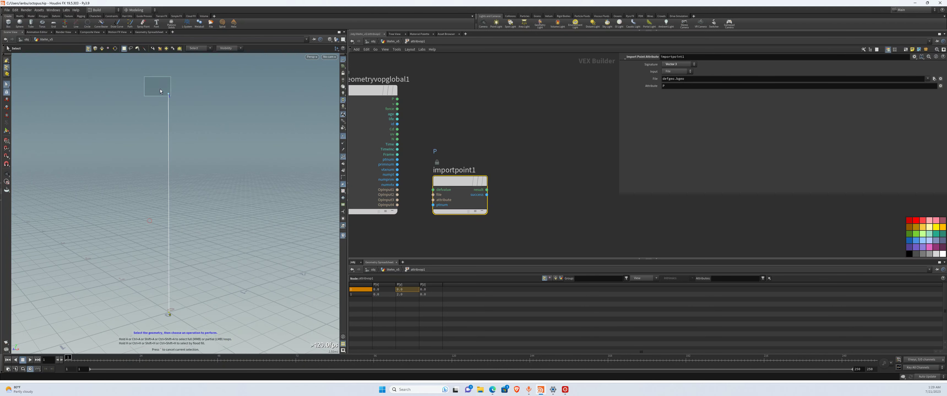
Step: Reposition the importpoint1 node, colour it green to match keep_0, and place a copy of it below
drag(459, 184, 468, 174)
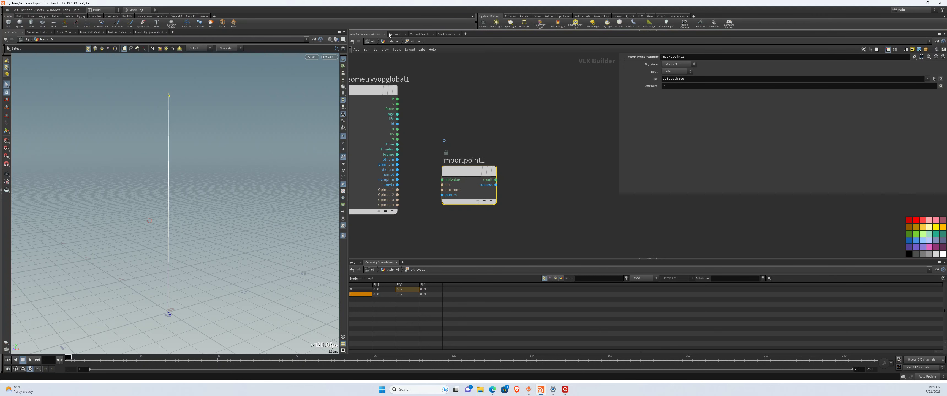
click(393, 41)
double_click(461, 200)
click(917, 235)
middle_drag(501, 211, 501, 150)
key(ctrl+c)
key(ctrl+v)
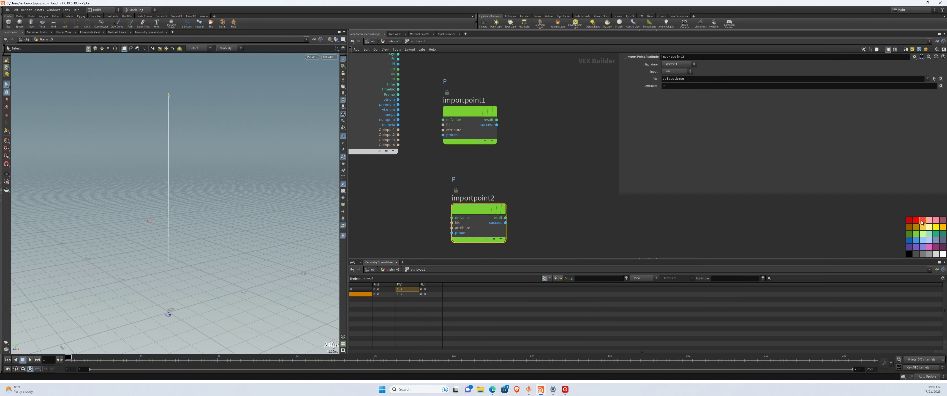
Step: Colour importpoint2 red to match the keep_1 Blast node, and reposition importpoint1 and the global parameters node inside attribvop1
click(922, 222)
click(392, 41)
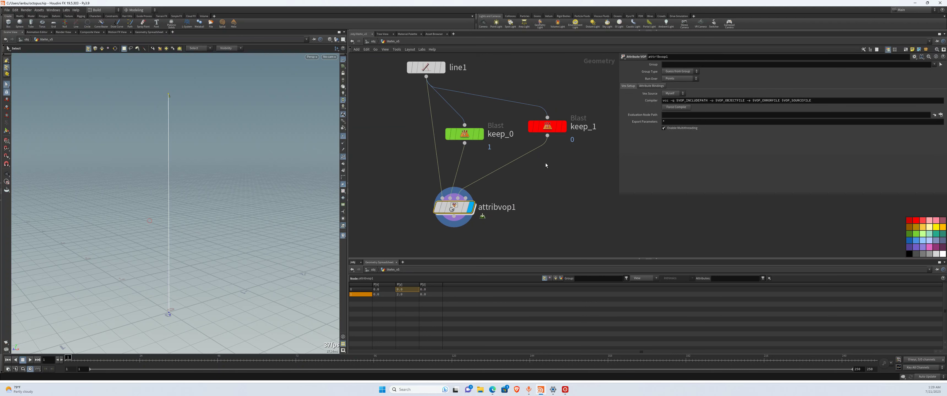
mouse_move(468, 136)
click(547, 126)
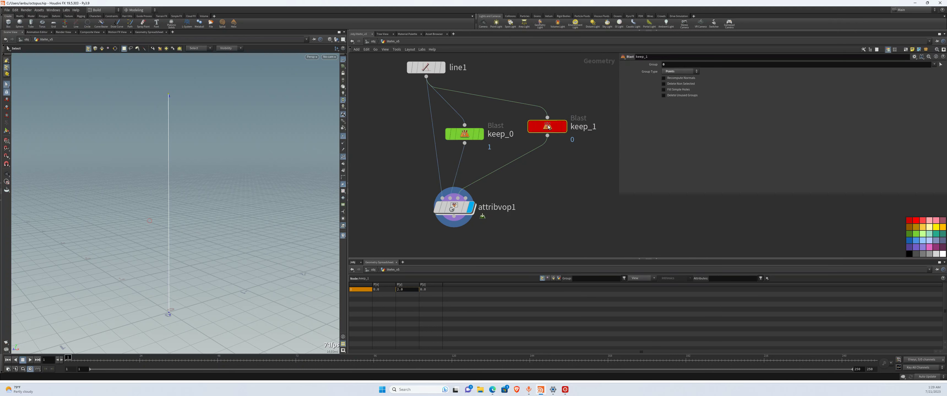
double_click(454, 208)
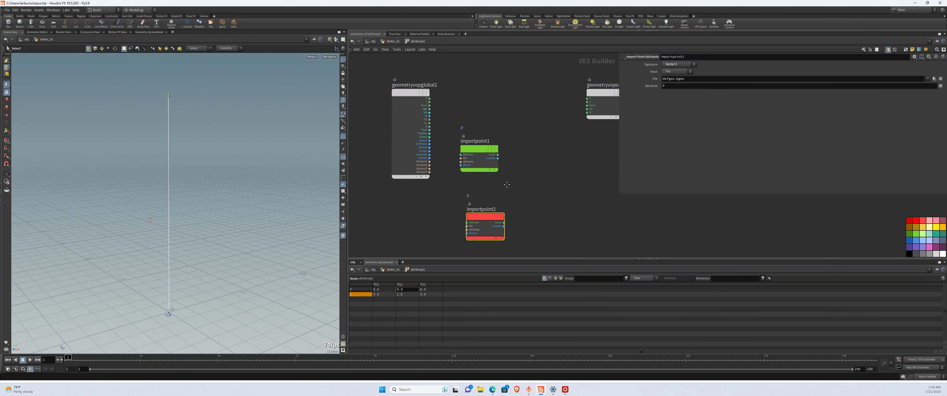
drag(483, 158, 489, 157)
drag(412, 133, 401, 141)
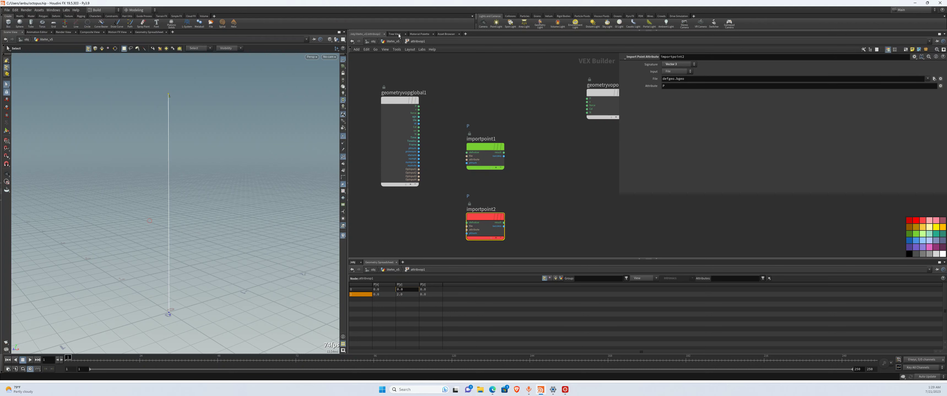
Step: Compare the input connections of attribvop1 with the OpInput outputs on the global parameters node inside it
click(386, 43)
double_click(445, 217)
scroll(415, 174, up, 3)
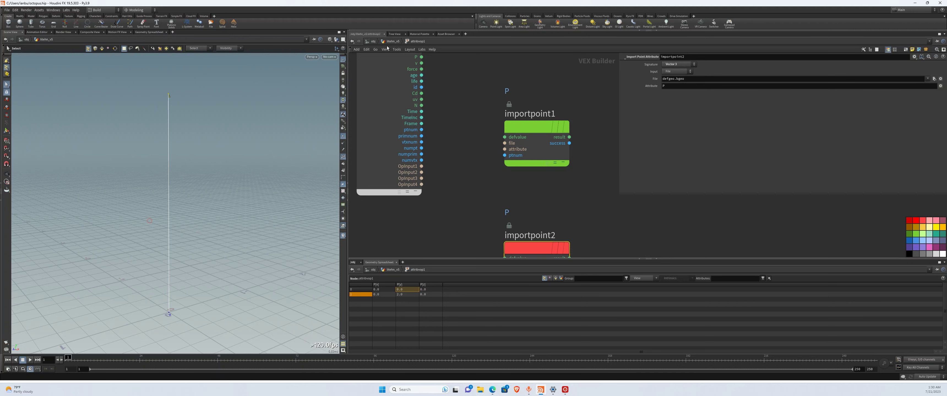
scroll(455, 111, down, 3)
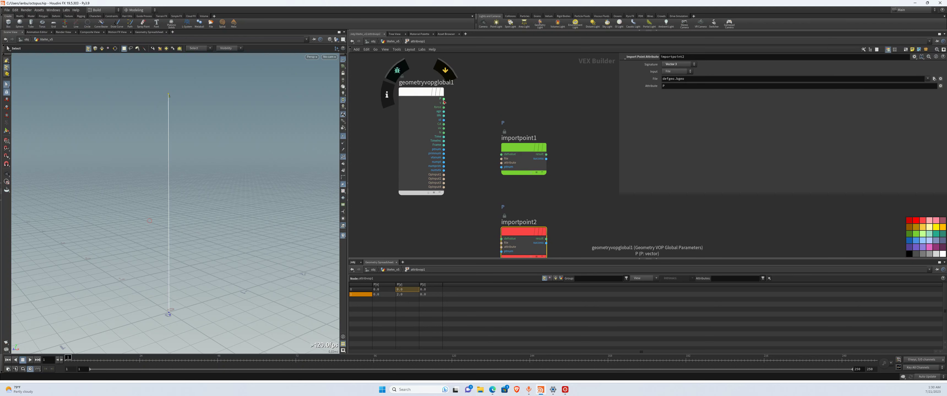
scroll(445, 101, up, 1)
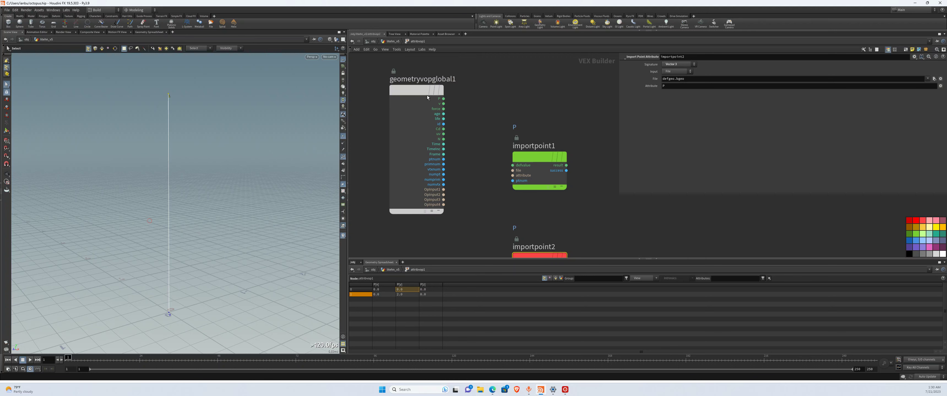
drag(381, 156, 485, 220)
drag(367, 61, 459, 184)
click(464, 166)
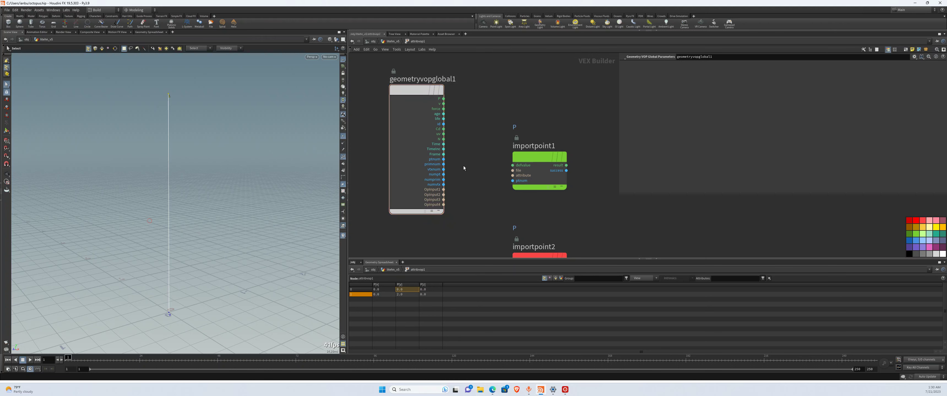
click(392, 42)
mouse_move(434, 207)
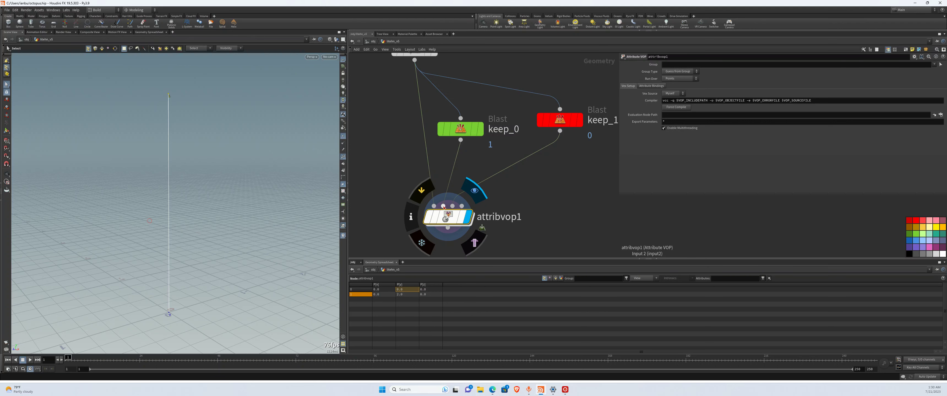
double_click(454, 216)
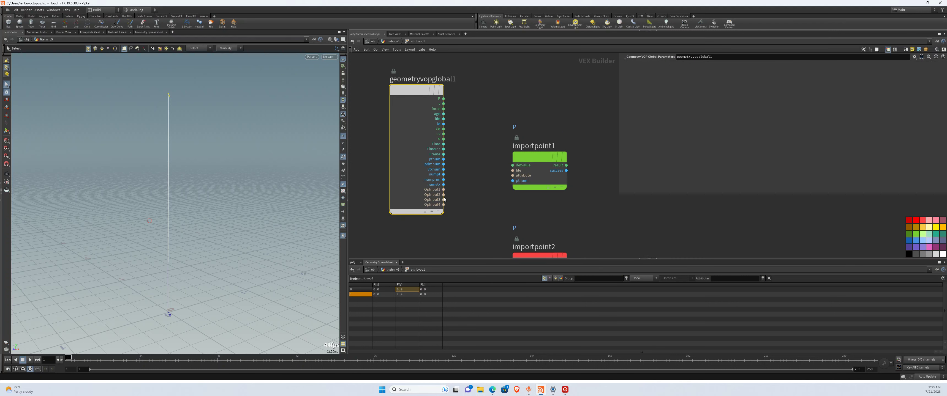
Step: Connect OpInput2 to the file input of importpoint1 and OpInput3 to the file input of importpoint2
drag(444, 195, 512, 170)
middle_drag(587, 224, 526, 167)
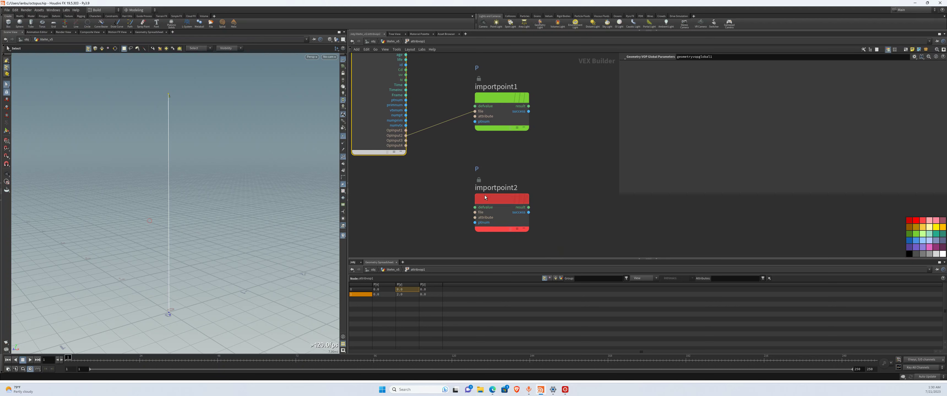
drag(408, 146, 484, 200)
key(h)
drag(387, 77, 594, 218)
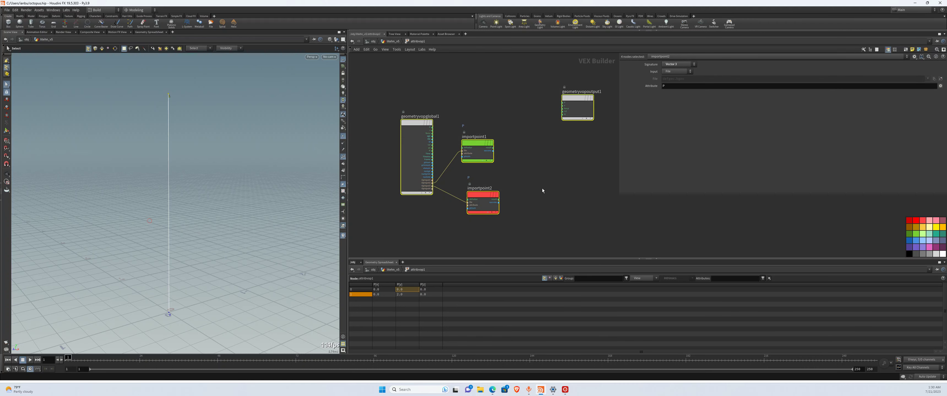
click(542, 189)
Step: Tidy the network layout so importpoint1 sits directly above importpoint2 beside the global parameters node
scroll(515, 173, up, 3)
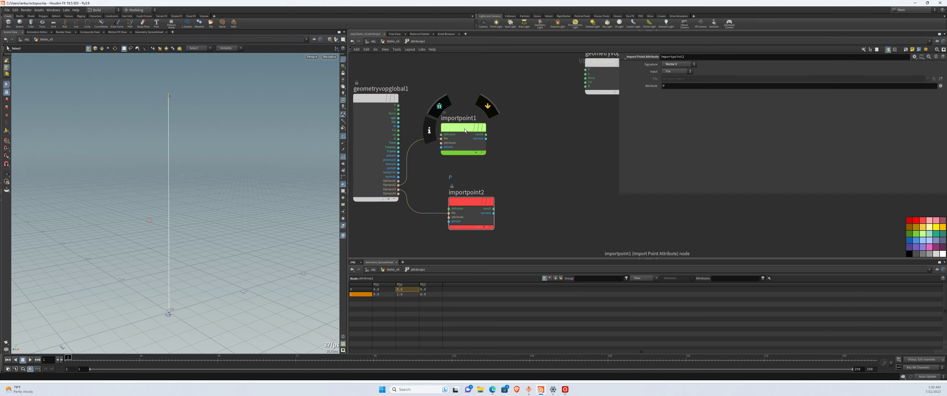
key(l)
drag(629, 168, 620, 138)
middle_drag(556, 177, 560, 184)
middle_drag(498, 168, 561, 168)
middle_drag(437, 118, 466, 118)
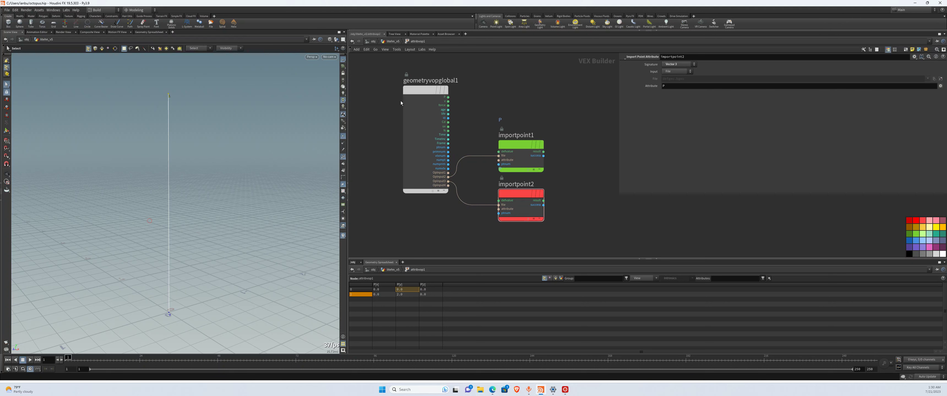
Step: Examine the outputs of the global parameters node and the inputs of the geometry output node
drag(402, 106, 456, 245)
drag(378, 60, 455, 229)
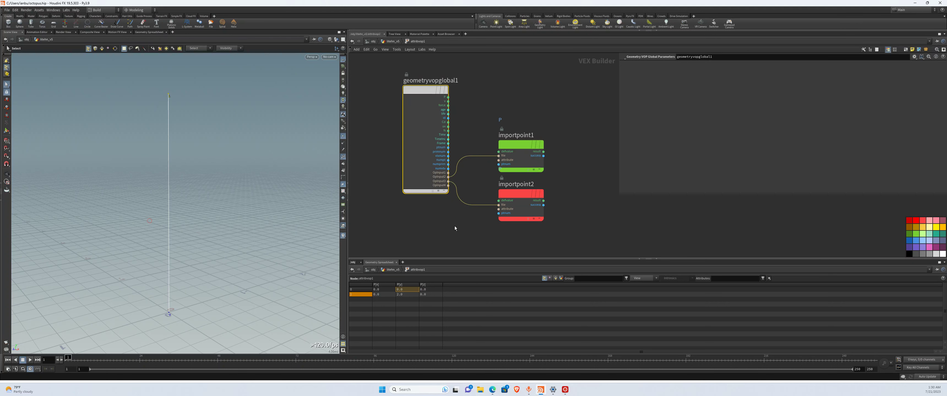
scroll(487, 110, up, 2)
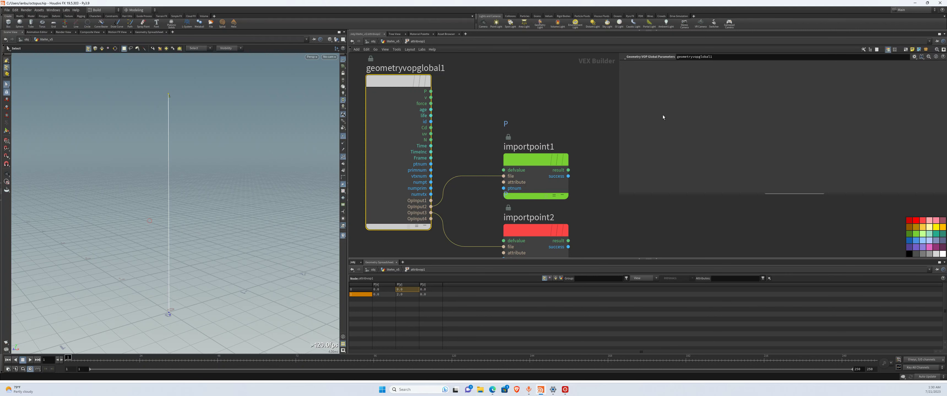
scroll(521, 150, down, 3)
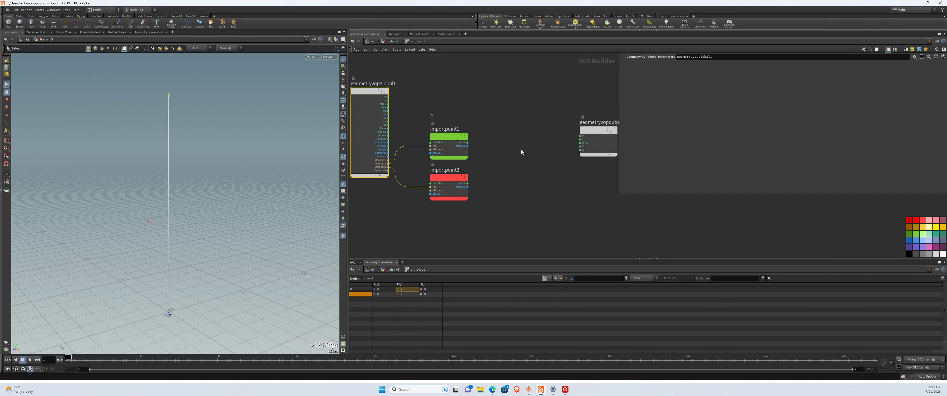
middle_drag(520, 181, 499, 199)
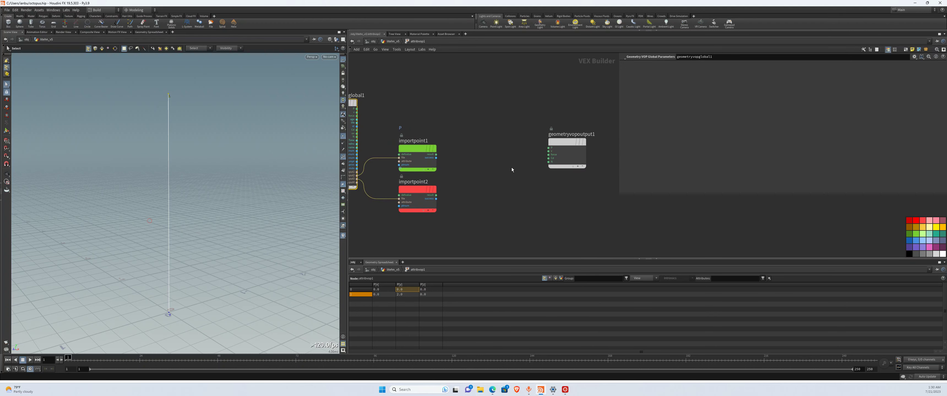
scroll(549, 171, up, 2)
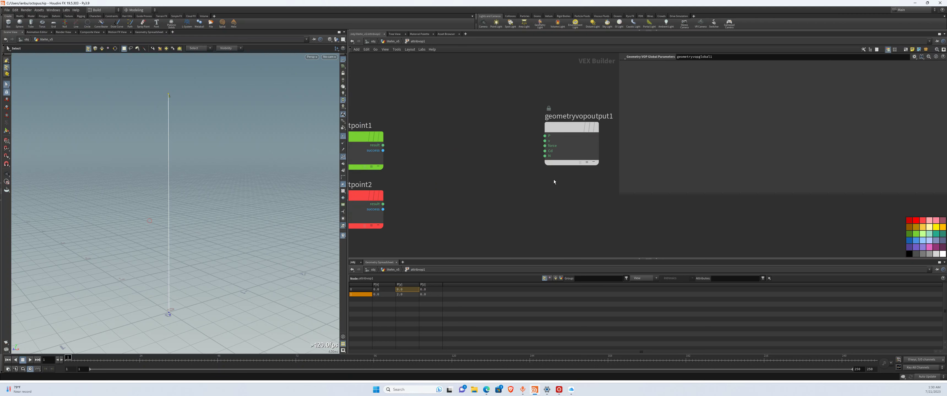
click(563, 132)
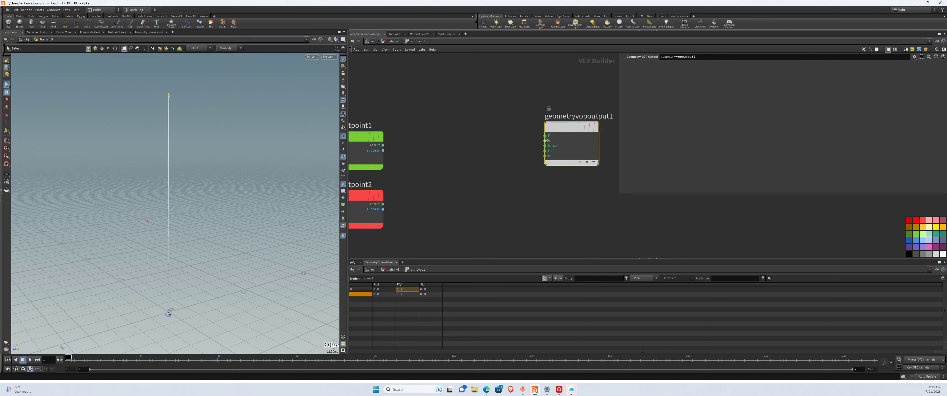
middle_drag(450, 185, 521, 170)
scroll(500, 173, down, 2)
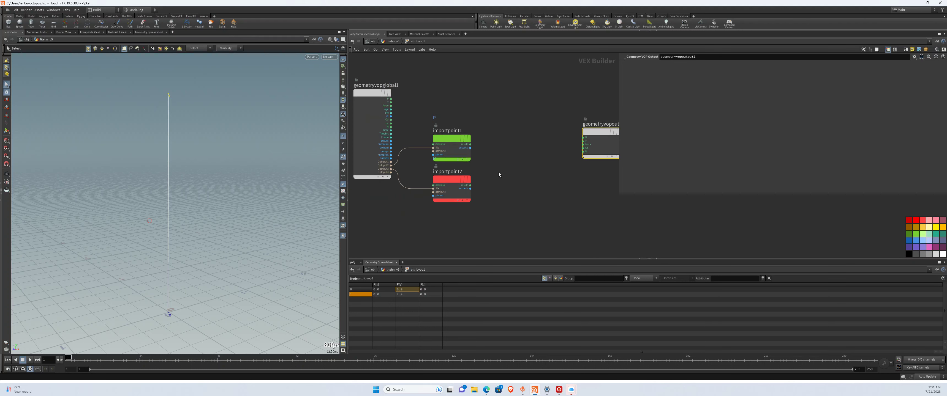
key(Tab)
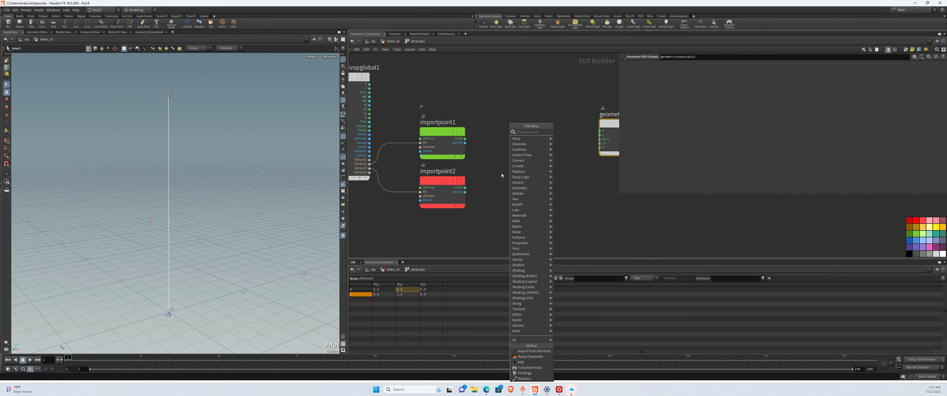
click(500, 174)
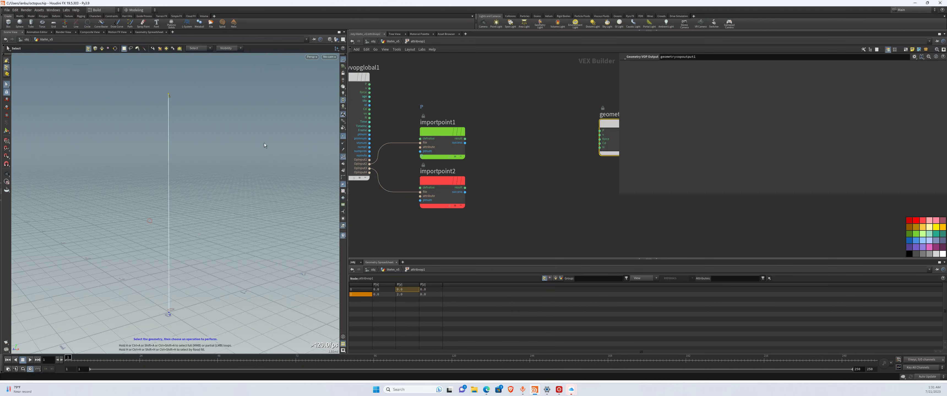
Step: Display keep_0 and keep_1 in turn to inspect their isolated points in the viewport, then restore the display to attribvop1
key(u)
click(480, 132)
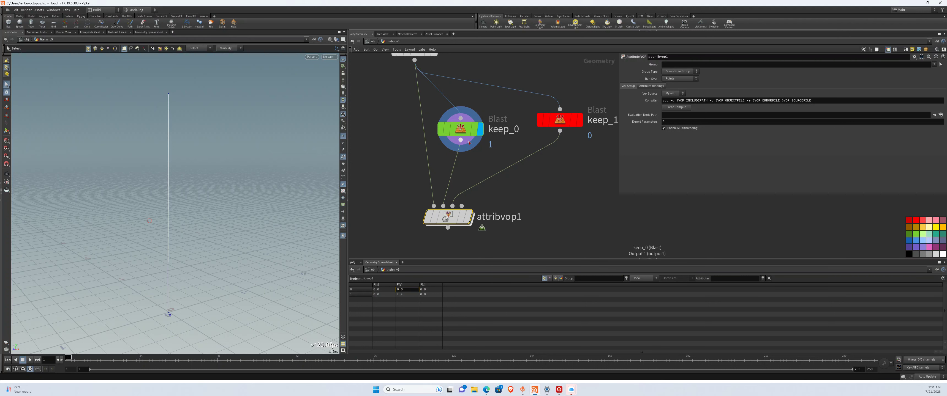
click(470, 143)
drag(133, 274, 209, 333)
scroll(560, 194, down, 2)
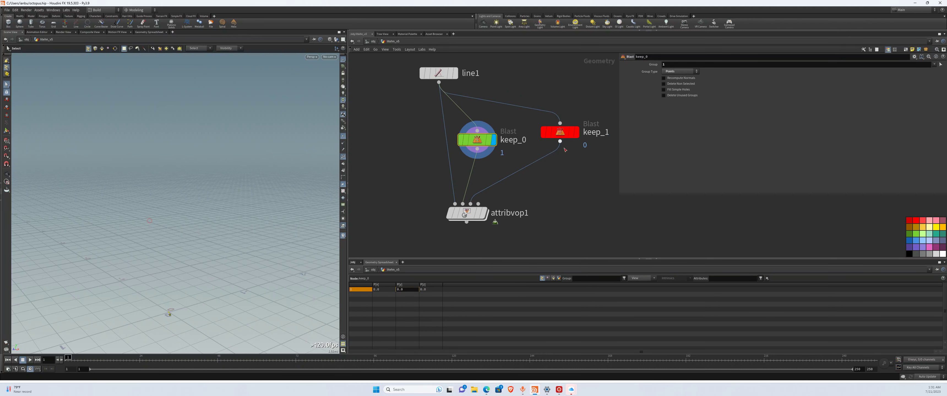
click(577, 132)
drag(146, 94, 250, 121)
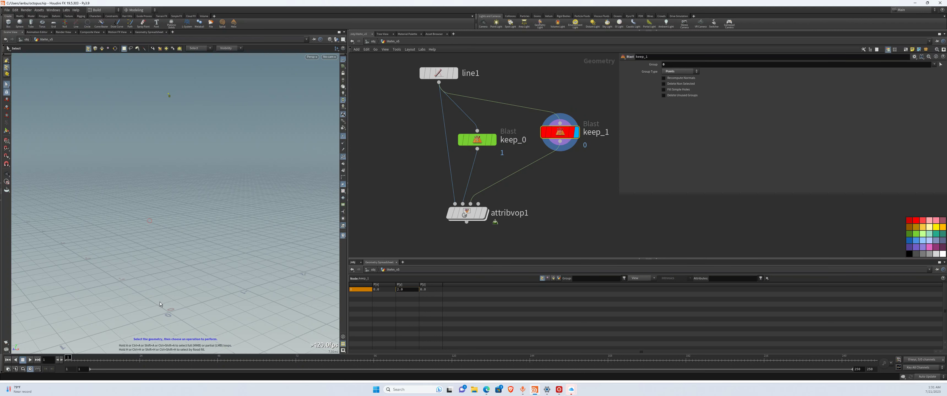
click(161, 95)
drag(151, 76, 224, 115)
click(494, 140)
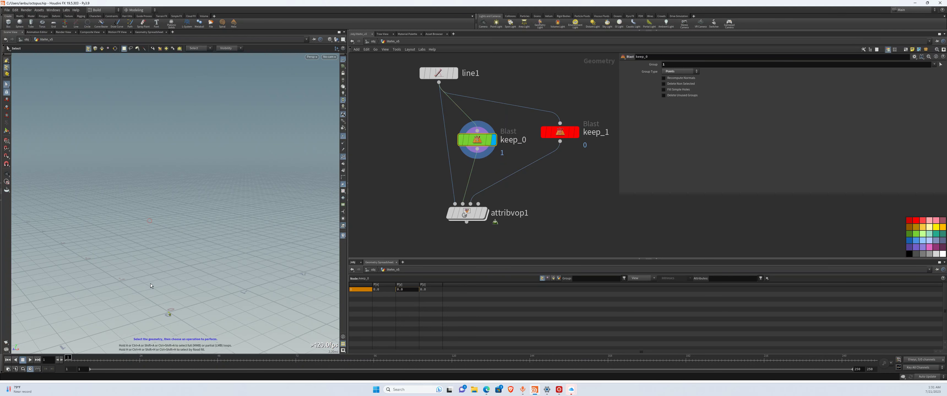
click(468, 215)
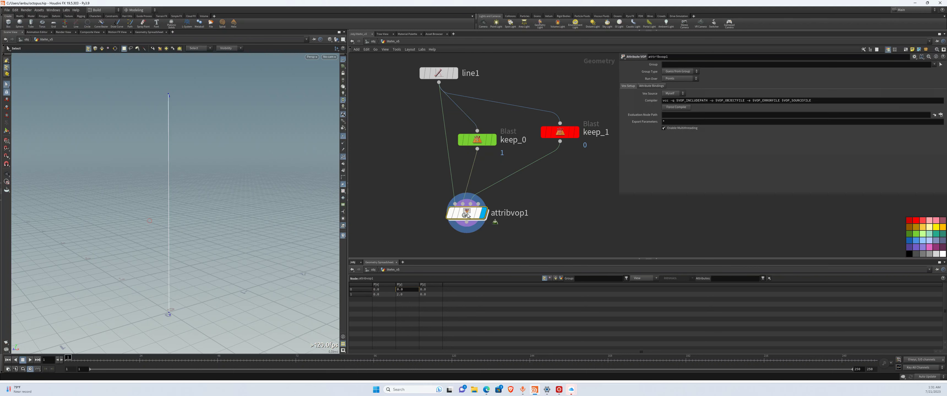
Step: Add a Distance node inside attribvop1 and place it between the import nodes and the output node
double_click(468, 215)
key(Tab)
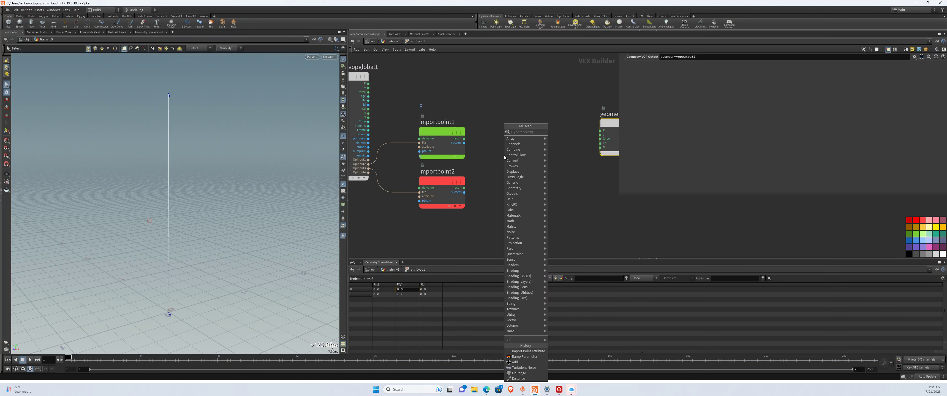
text(dist)
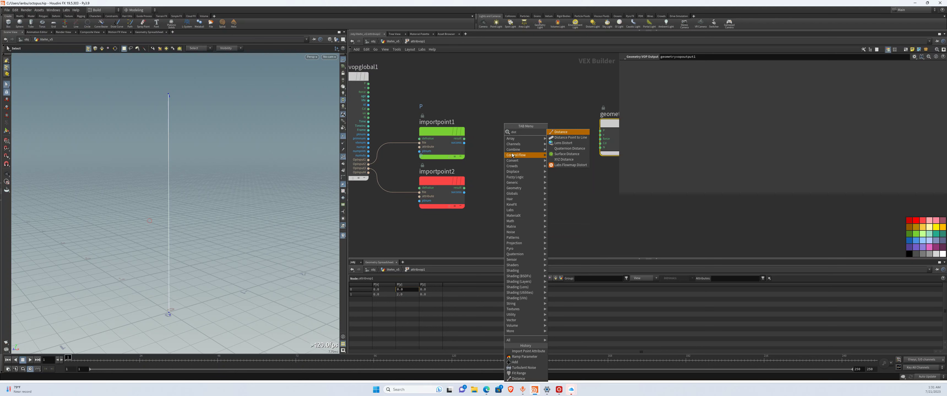
click(552, 135)
click(513, 159)
scroll(512, 159, up, 2)
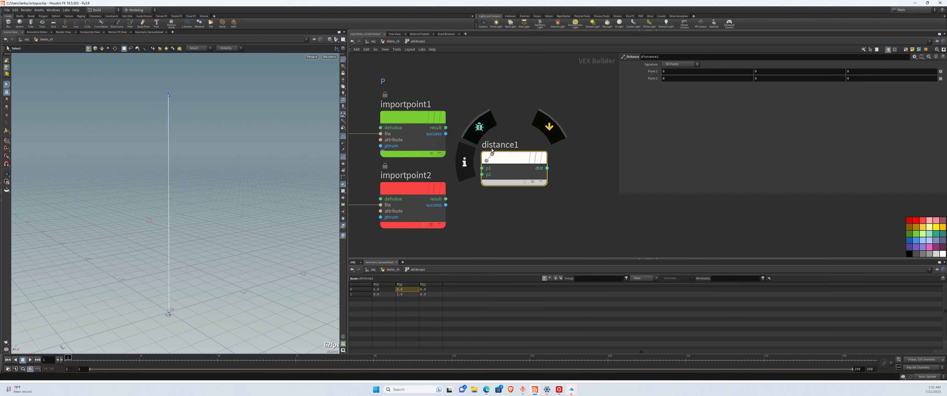
drag(515, 179, 519, 163)
Step: Adjust the placement of importpoint1 and connect its result to the p1 input of distance1
drag(422, 120, 417, 119)
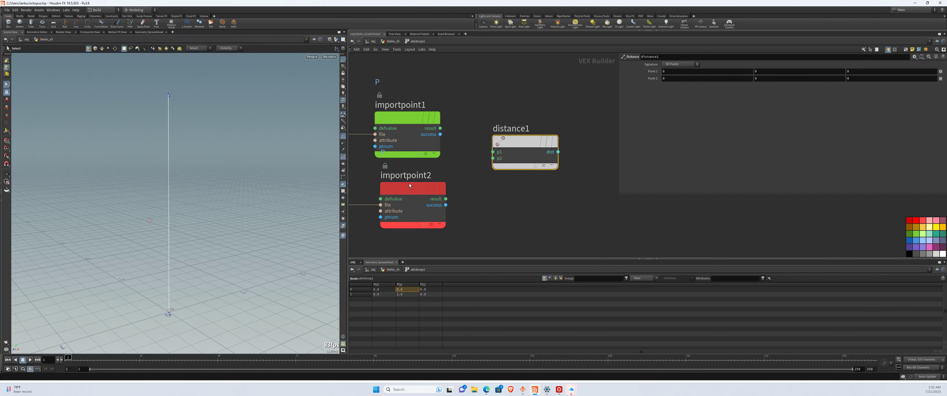
click(402, 190)
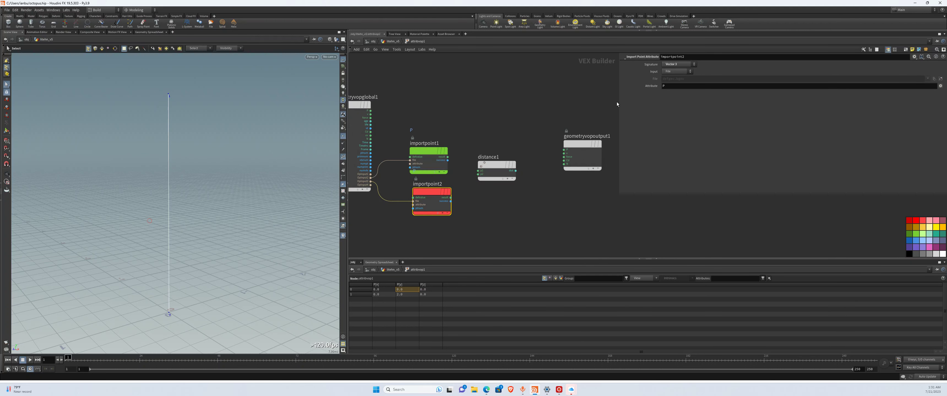
scroll(491, 171, up, 2)
click(412, 156)
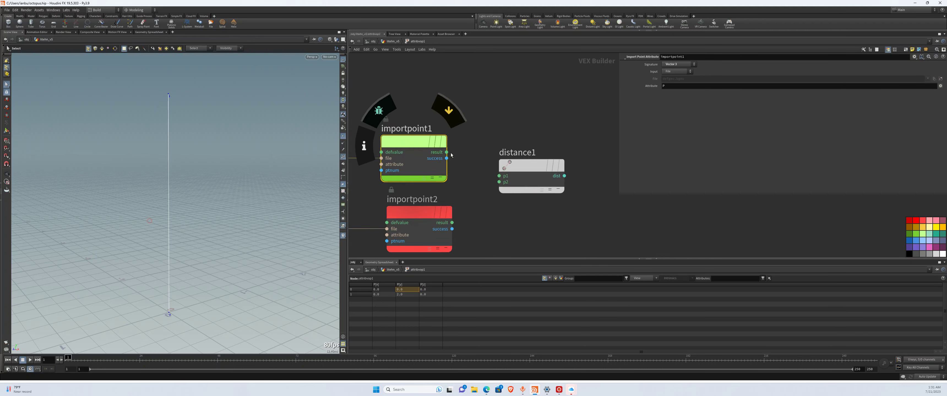
scroll(446, 154, up, 2)
drag(446, 152, 451, 223)
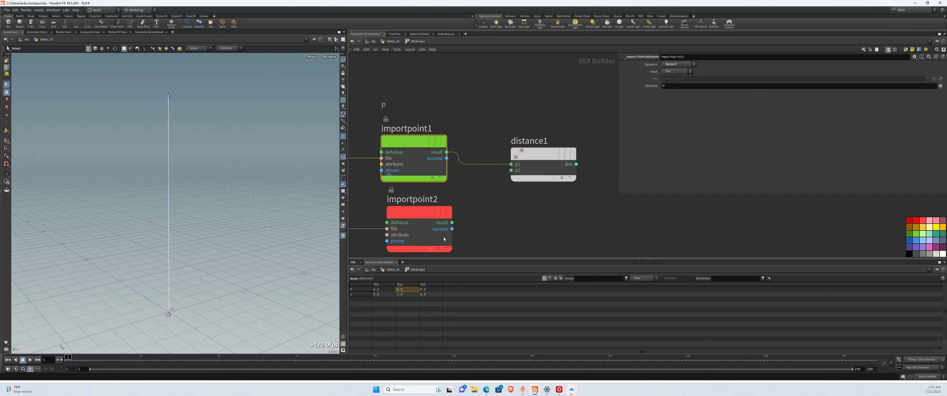
Step: Connect importpoint2's result to the p2 input of distance1 and space distance1 and the geometry output node farther apart
middle_drag(584, 199, 486, 200)
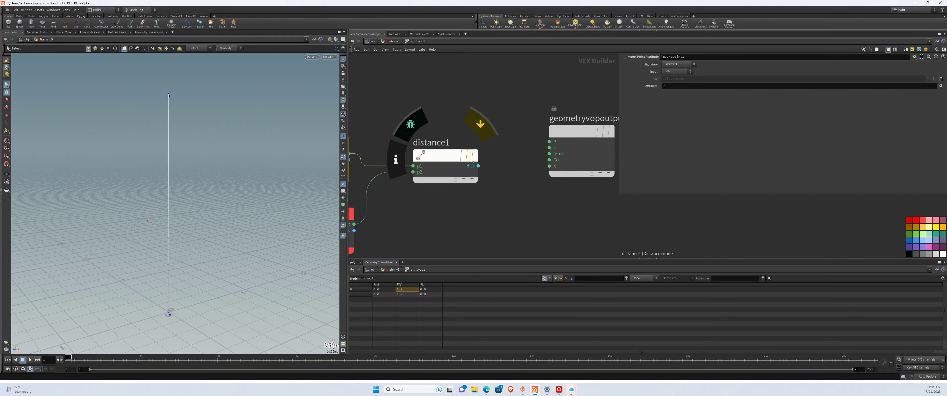
drag(459, 141, 511, 179)
scroll(512, 186, down, 3)
scroll(497, 176, up, 3)
middle_drag(576, 172, 526, 170)
drag(526, 172, 597, 161)
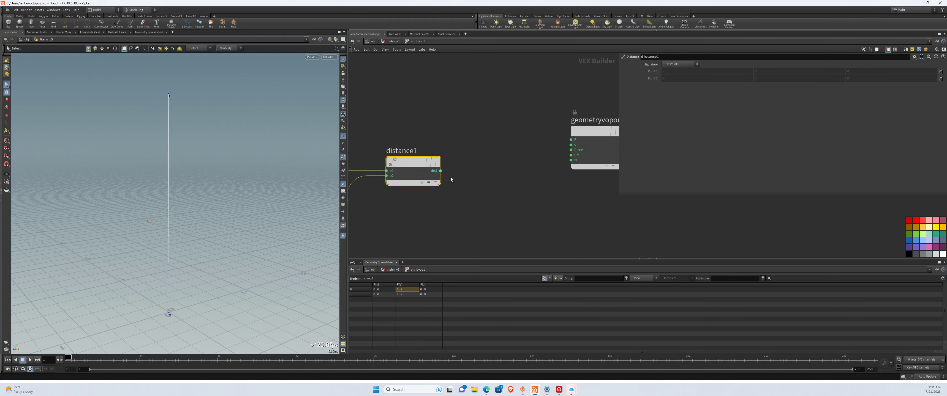
scroll(450, 177, up, 1)
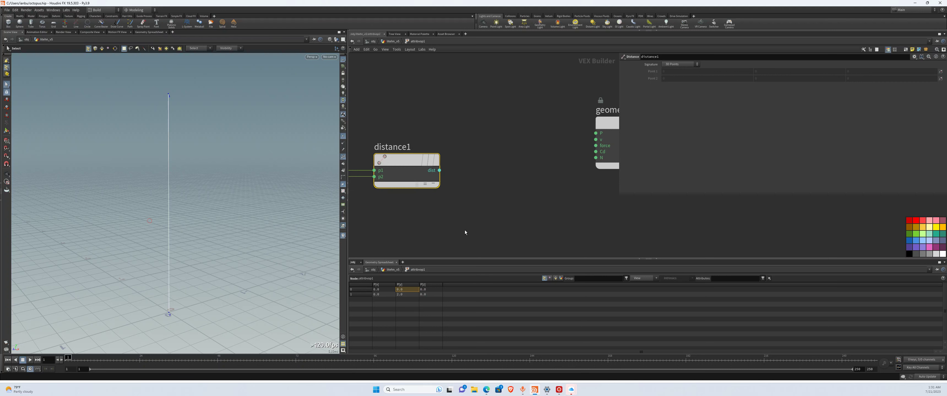
scroll(441, 212, down, 1)
middle_drag(427, 212, 455, 179)
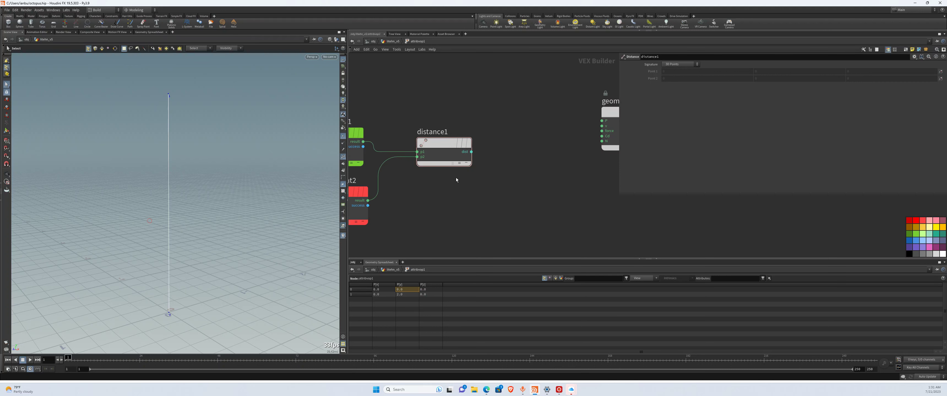
scroll(478, 190, down, 1)
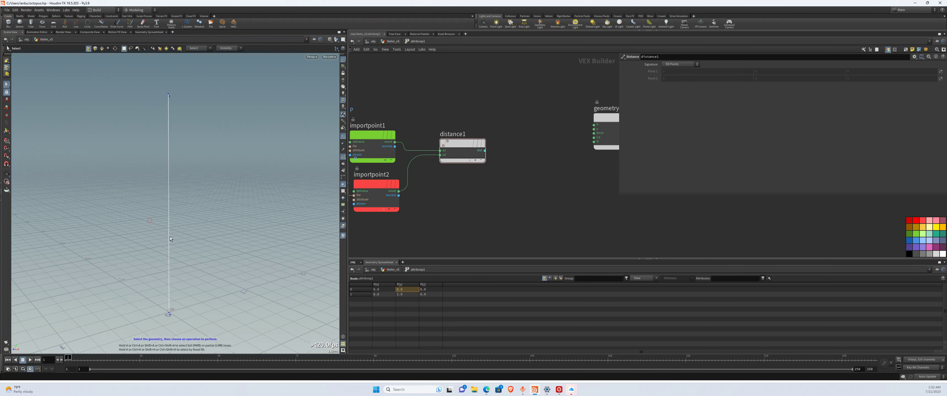
Step: Review line1's parameters in the parent geometry network, and return inside attribvop1
click(392, 42)
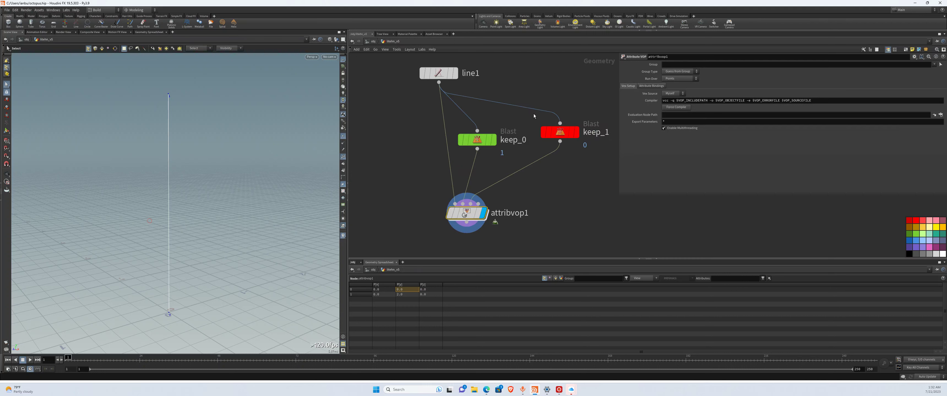
middle_drag(504, 84, 499, 106)
click(437, 96)
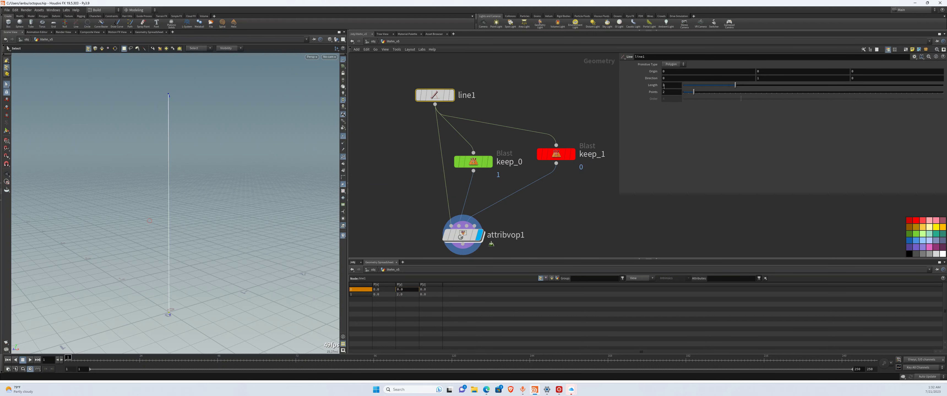
middle_drag(472, 250, 462, 174)
double_click(456, 151)
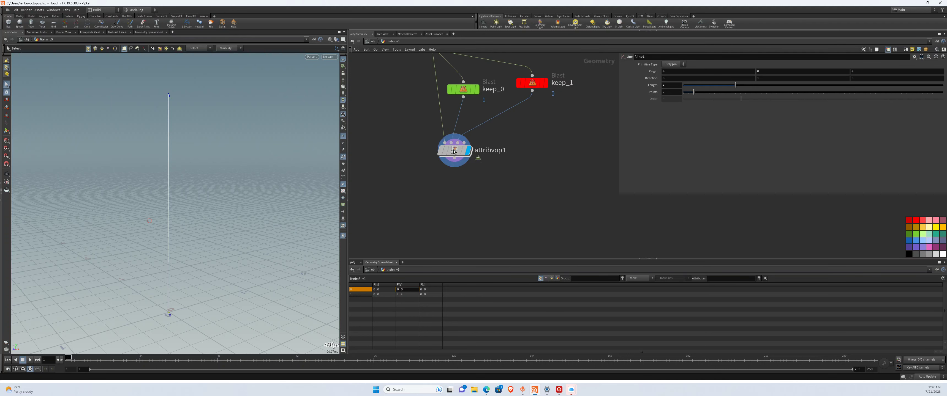
Step: Add a Fit Range node between distance1 and the output node, and connect distance1's dist output to its val input
key(Tab)
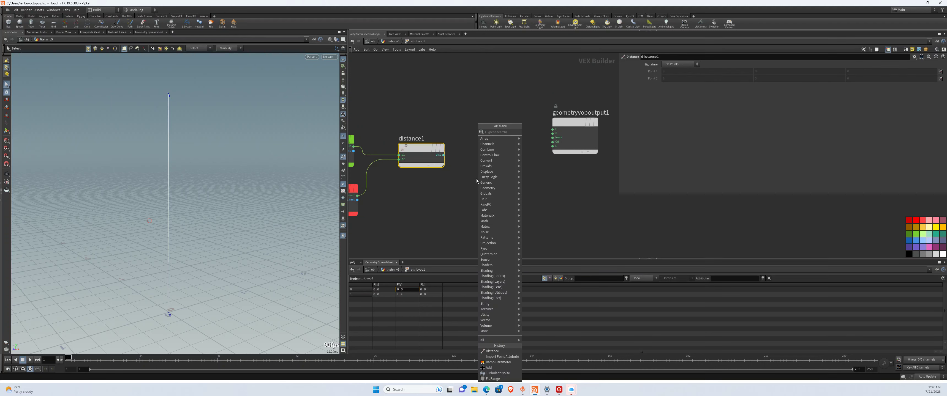
text(fit)
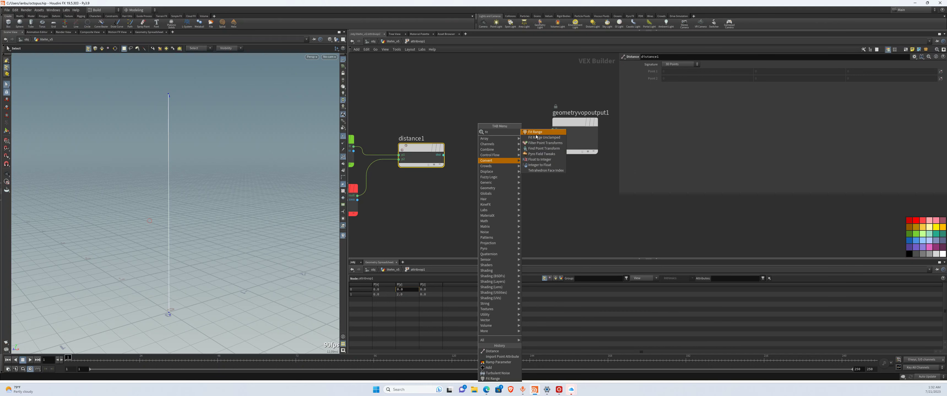
key(Return)
drag(557, 146, 607, 141)
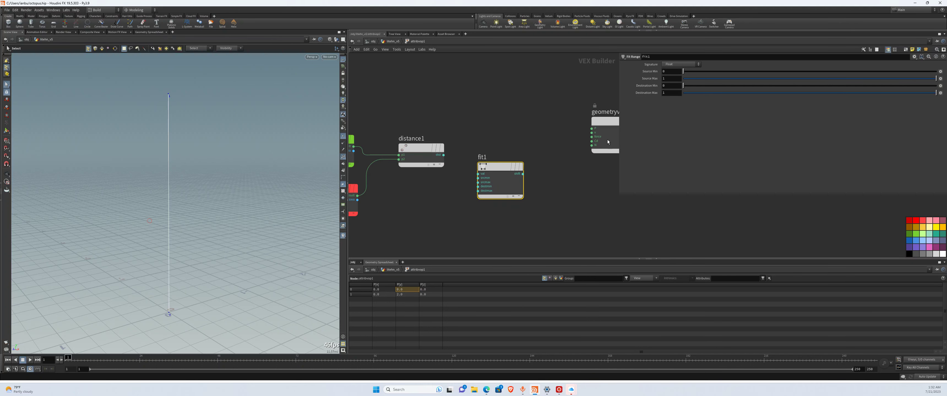
drag(486, 168, 496, 165)
drag(426, 156, 415, 173)
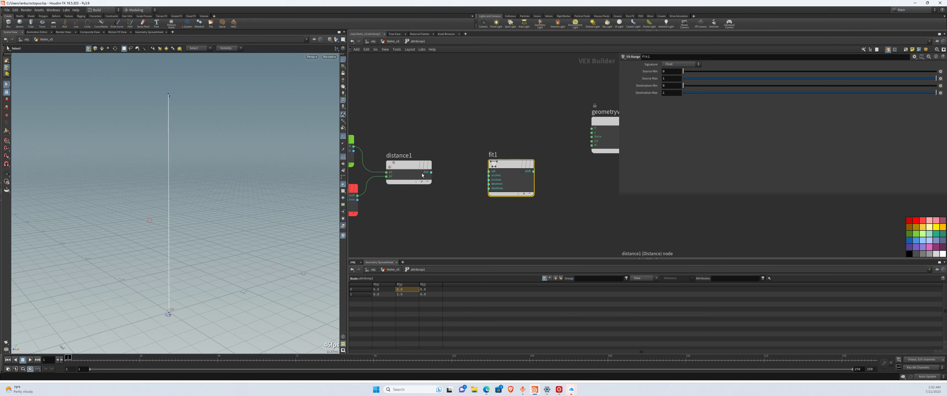
scroll(427, 174, up, 2)
drag(433, 171, 502, 168)
key(h)
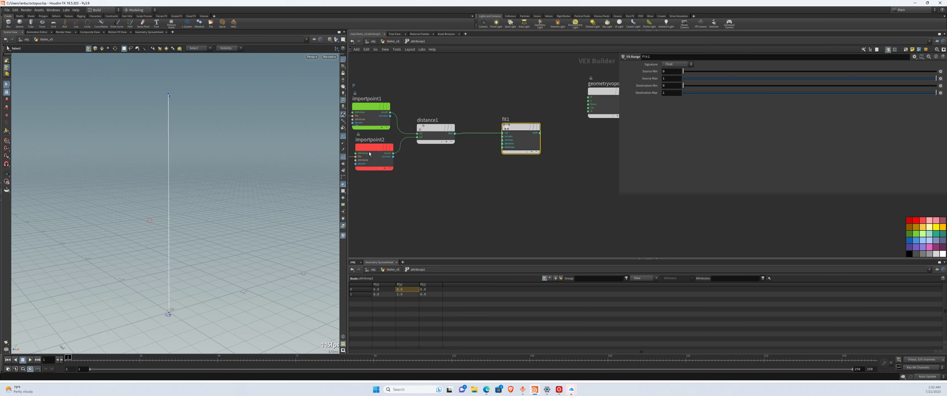
Step: Return to the geometry network and pick line1's lower and upper end points in the viewport to examine them
key(u)
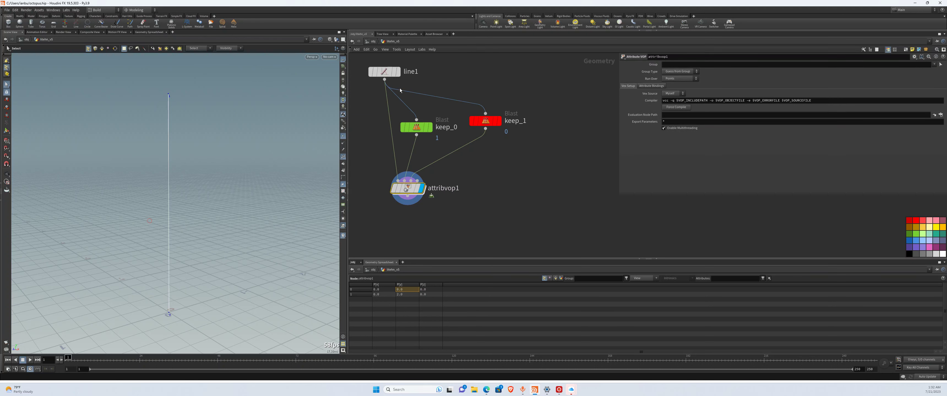
click(385, 71)
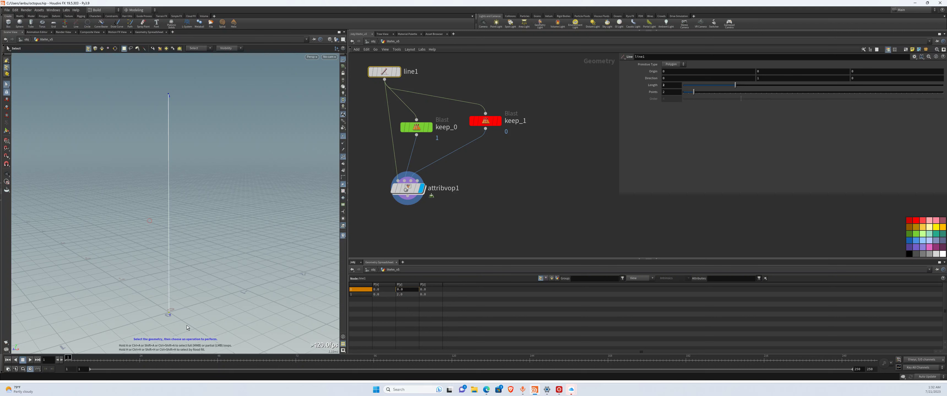
drag(136, 300, 192, 325)
drag(135, 76, 226, 109)
drag(137, 292, 212, 319)
drag(147, 76, 200, 102)
scroll(521, 121, up, 2)
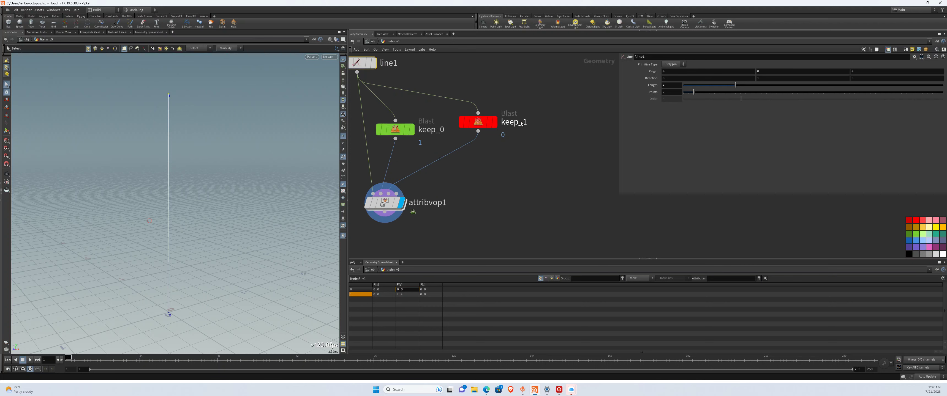
Step: Display keep_1 with an enlarged Geometry Spreadsheet, and move the keep_1 node slightly farther from keep_0
click(475, 125)
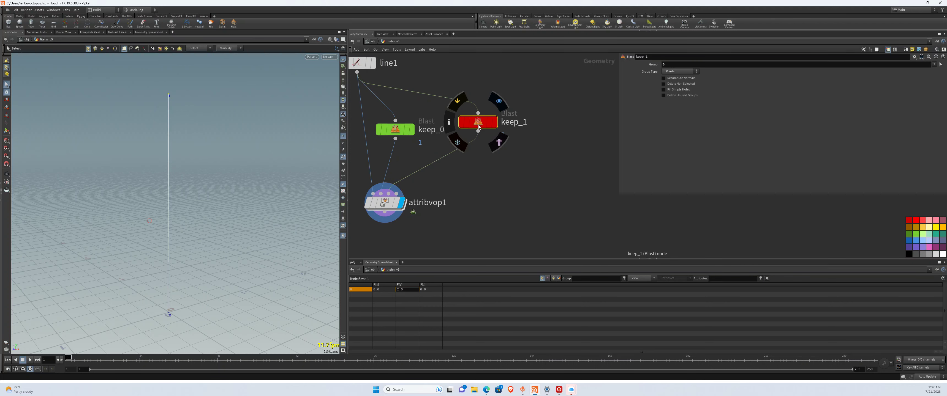
click(499, 101)
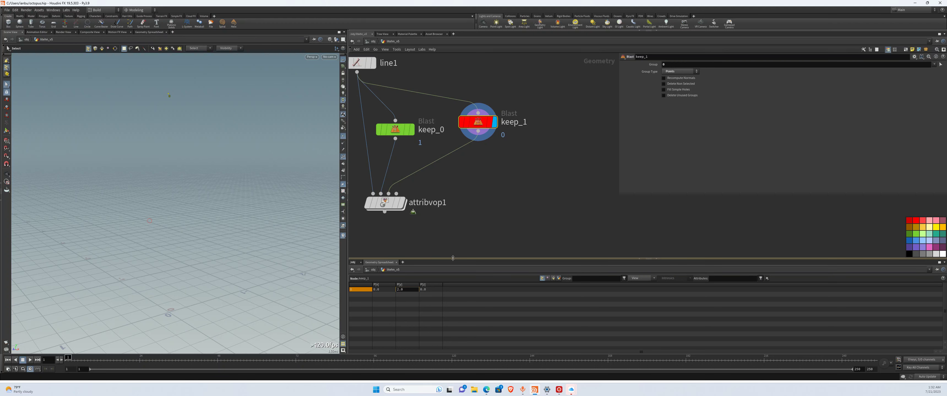
drag(453, 259, 452, 177)
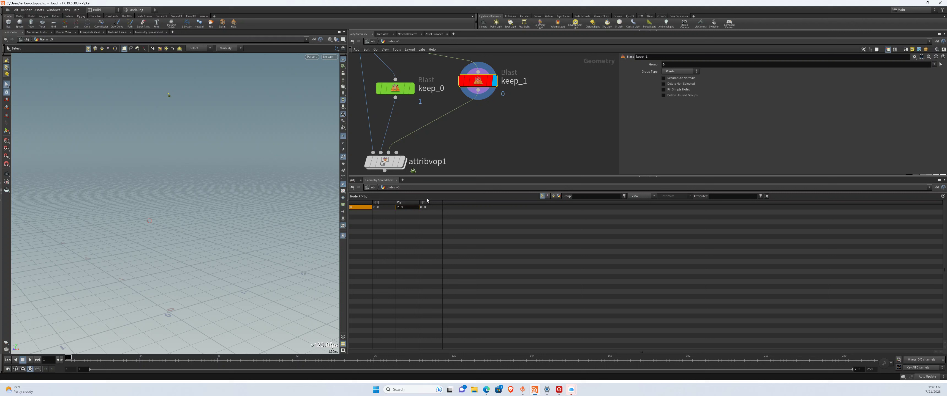
mouse_move(483, 84)
mouse_down()
mouse_move(515, 92)
mouse_move(496, 92)
mouse_up()
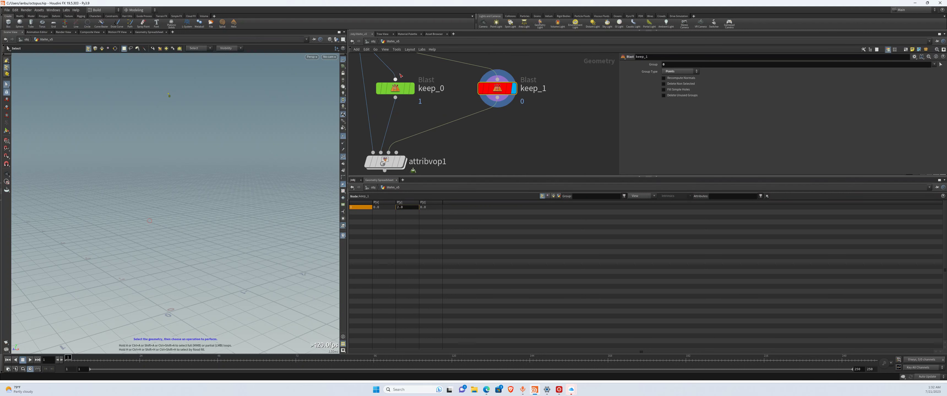
Step: Compare the point positions of line1 and keep_1 in the Geometry Spreadsheet
scroll(403, 63, down, 3)
click(428, 73)
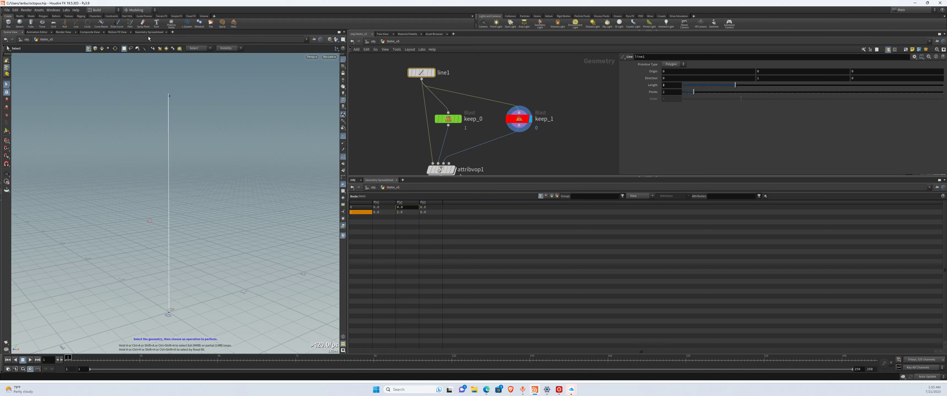
middle_drag(550, 144, 549, 135)
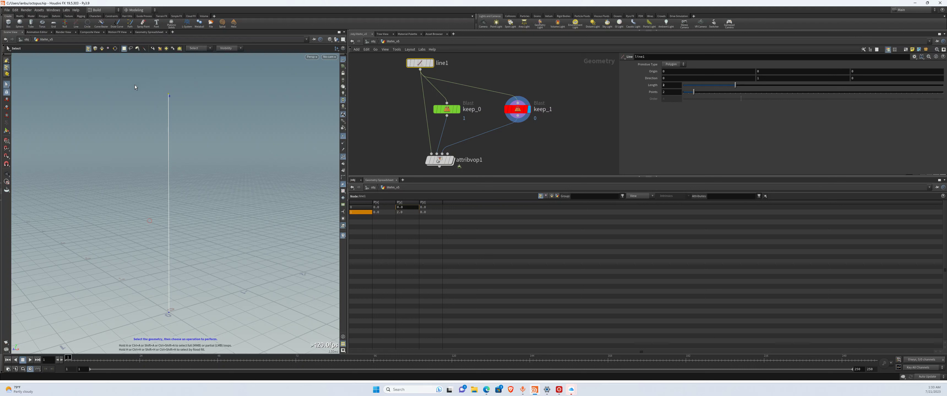
mouse_move(522, 147)
middle_down()
mouse_move(508, 129)
mouse_move(532, 149)
middle_up()
scroll(495, 135, up, 1)
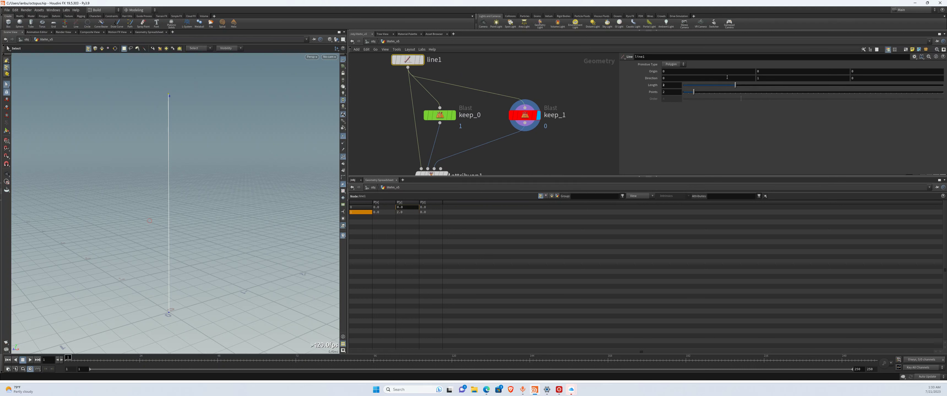
click(517, 115)
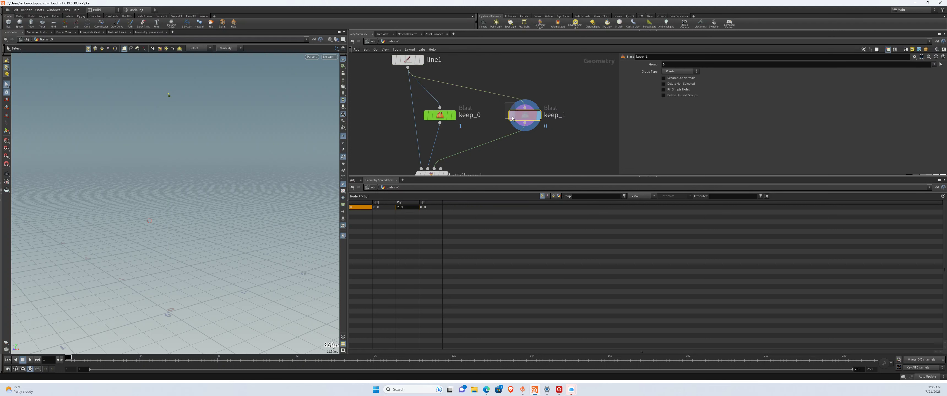
drag(494, 100, 557, 136)
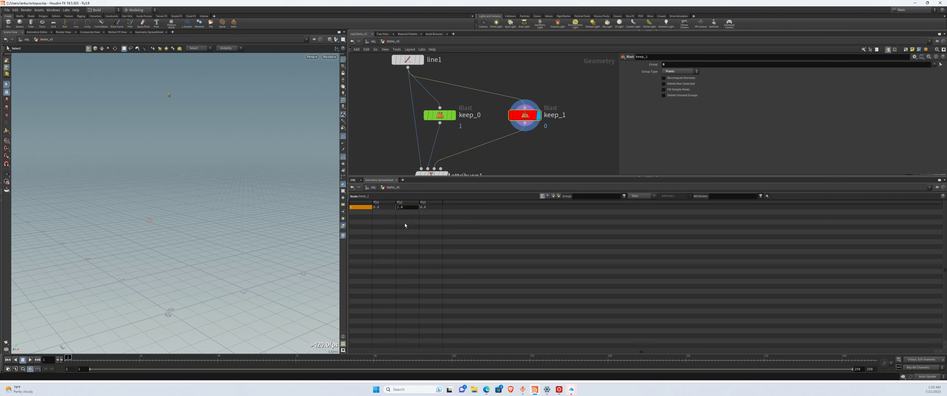
Step: Restore the display to attribvop1 and open its VOP network
scroll(528, 139, down, 1)
middle_drag(524, 144, 527, 104)
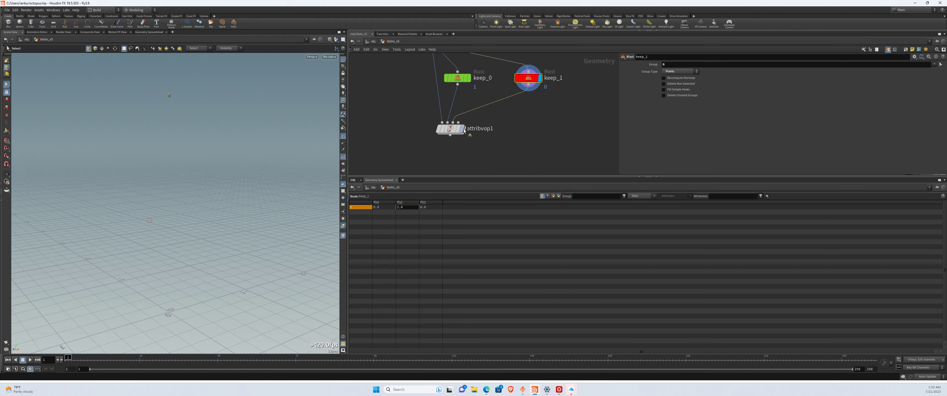
click(464, 129)
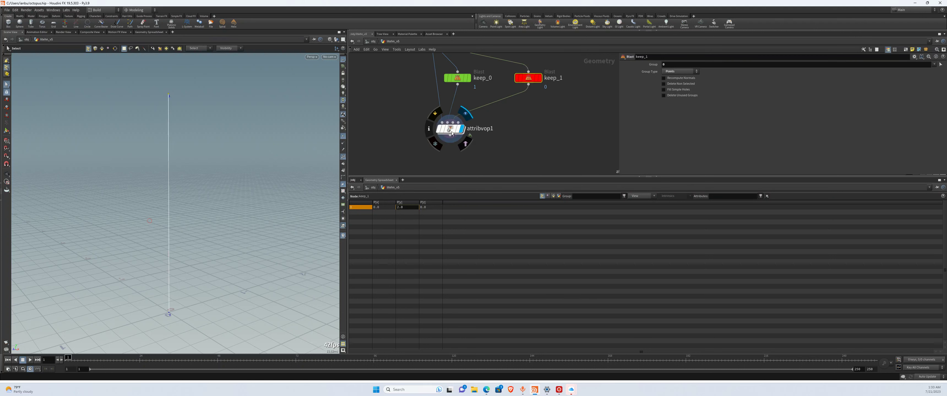
double_click(449, 129)
middle_drag(556, 118, 468, 157)
scroll(471, 156, up, 5)
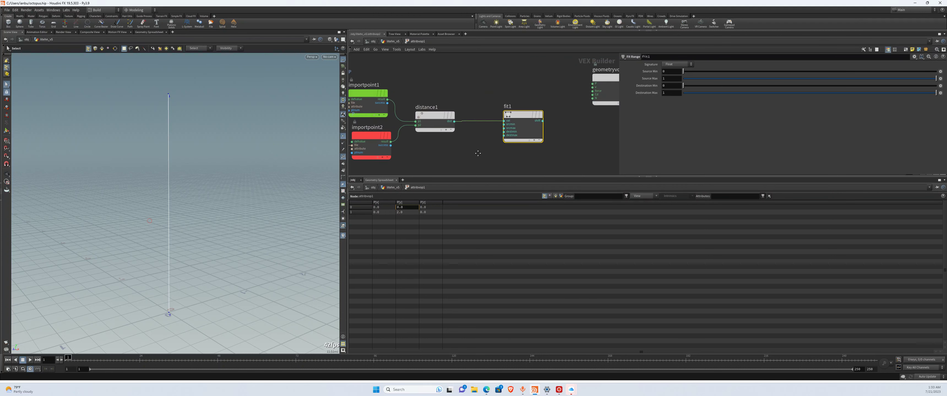
Step: Check keep_1, the source read by importpoint2, and connect importpoint2's result to the srcmax input of fit1
click(374, 125)
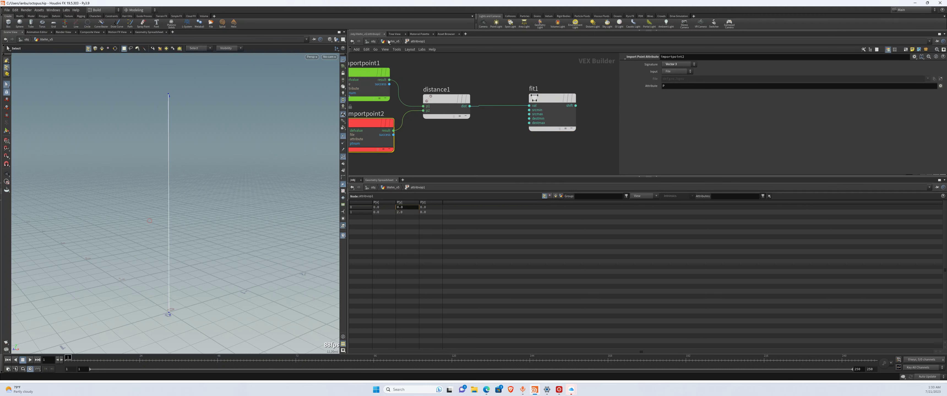
key(u)
click(527, 79)
double_click(450, 128)
drag(393, 130, 536, 116)
click(548, 101)
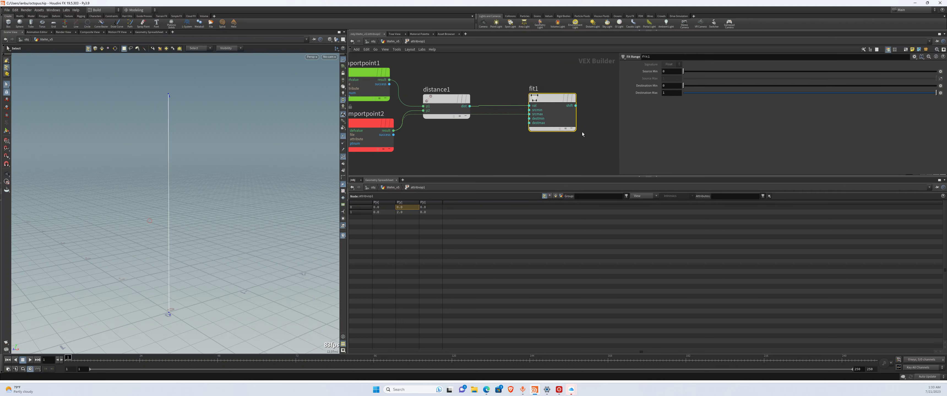
Step: Reposition fit1 slightly lower relative to distance1 in the VOP network
middle_drag(587, 120, 549, 130)
scroll(549, 130, down, 2)
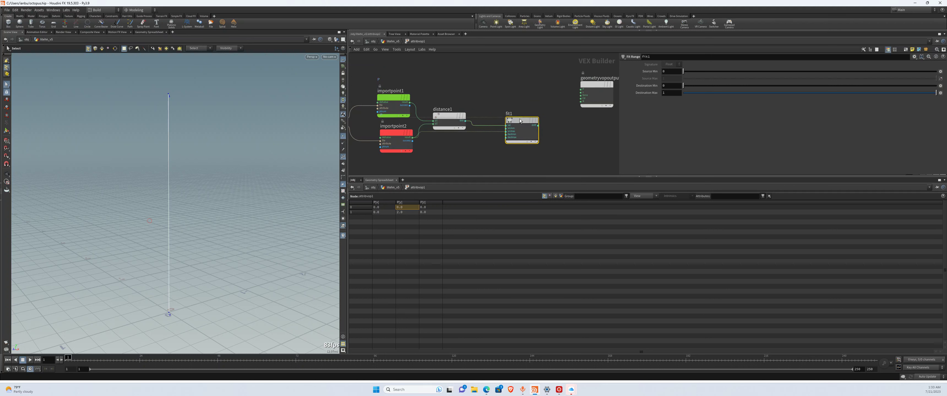
mouse_move(535, 127)
middle_drag(557, 130, 543, 129)
scroll(544, 129, down, 1)
scroll(566, 149, up, 2)
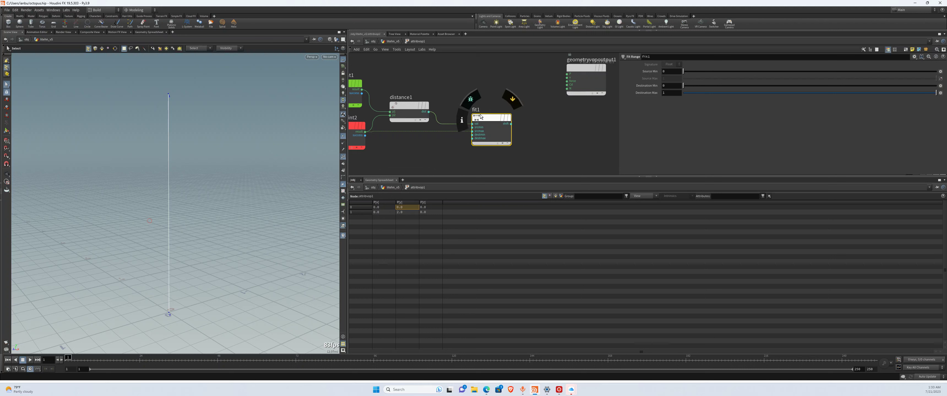
middle_drag(412, 106, 488, 105)
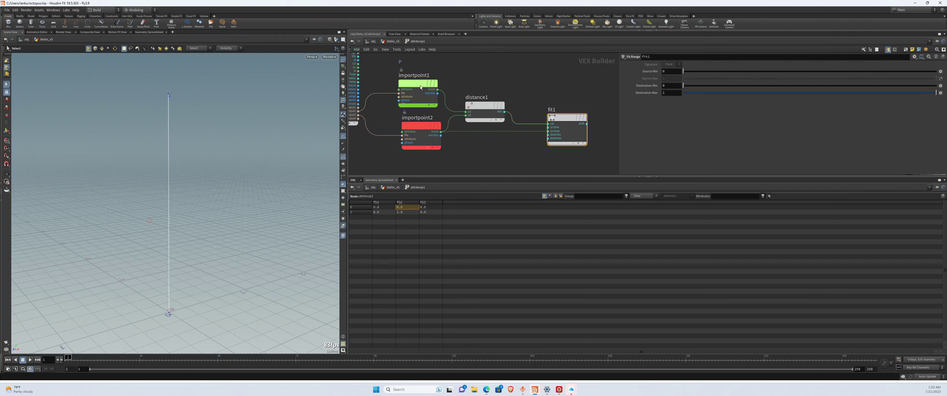
Step: Rename importpoint1 as point_0 and importpoint2 as point_1 in the VOP network
drag(383, 61, 438, 163)
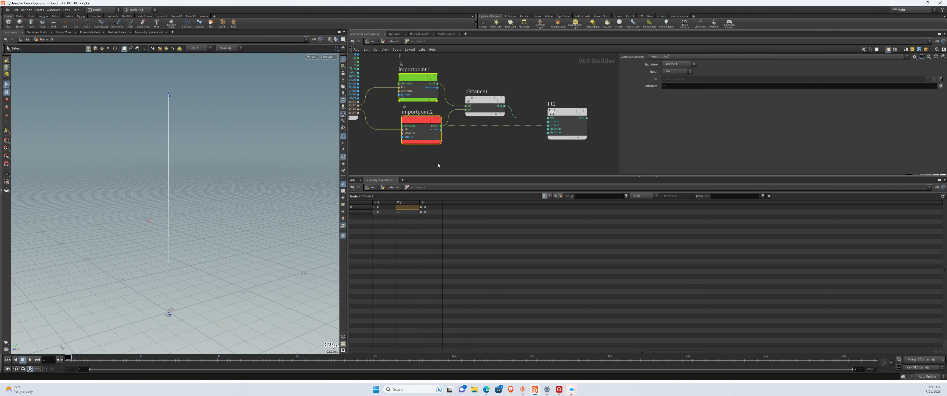
double_click(429, 71)
text(0)
click(491, 187)
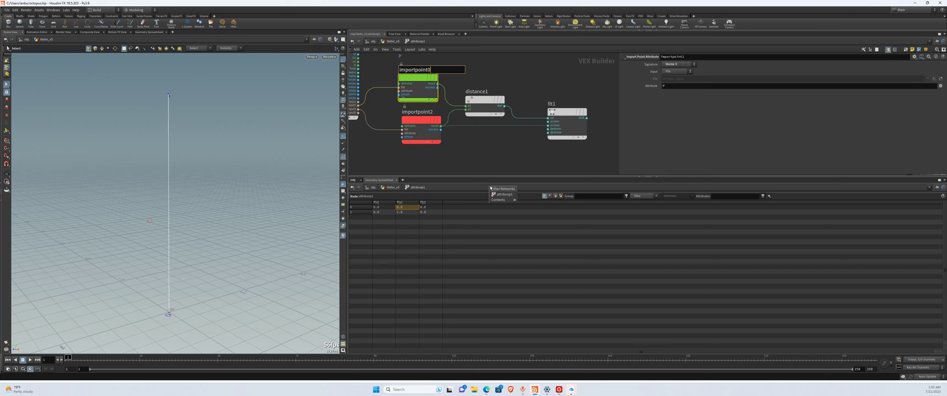
double_click(423, 112)
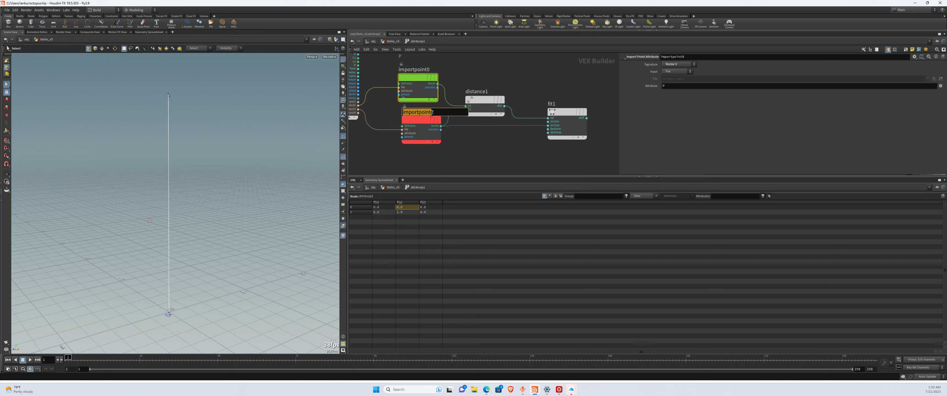
text(p)
key(Return)
double_click(433, 71)
text(poi)
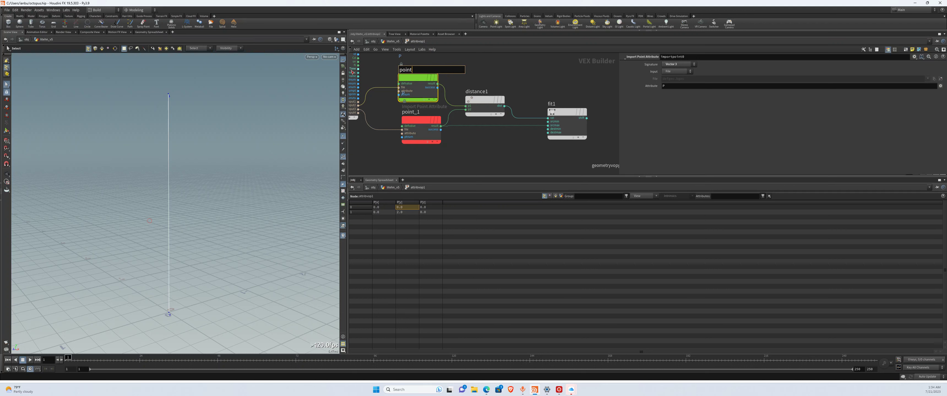
key(Return)
Step: Trace the wiring from point_0 and point_1 through distance1, checking the line's two end points in the viewport
middle_drag(527, 146, 494, 138)
middle_drag(429, 107, 443, 126)
drag(400, 92, 403, 92)
scroll(448, 93, up, 2)
drag(477, 117, 483, 106)
middle_drag(511, 103, 457, 75)
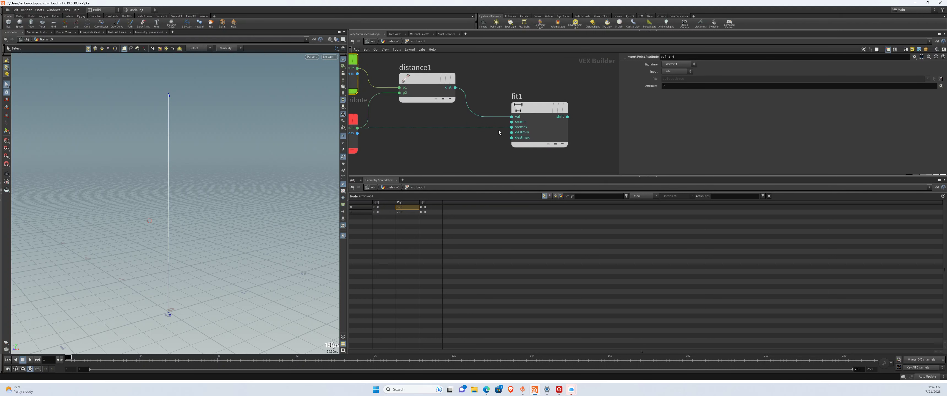
drag(149, 306, 203, 320)
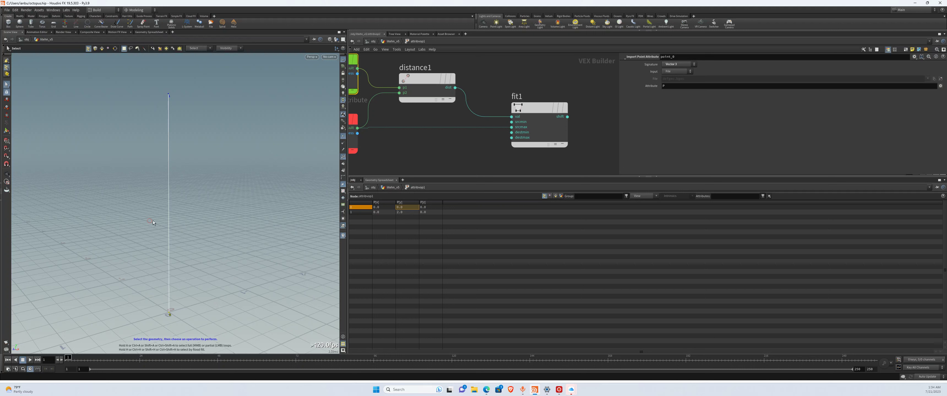
drag(135, 92, 209, 109)
scroll(445, 119, down, 3)
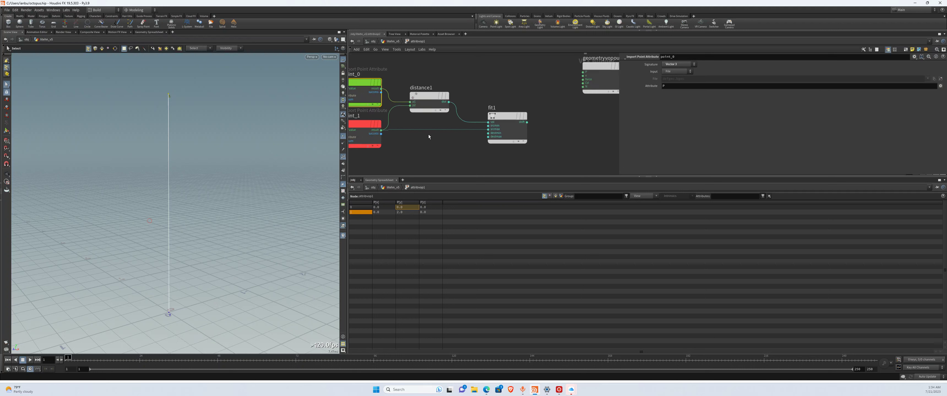
click(428, 105)
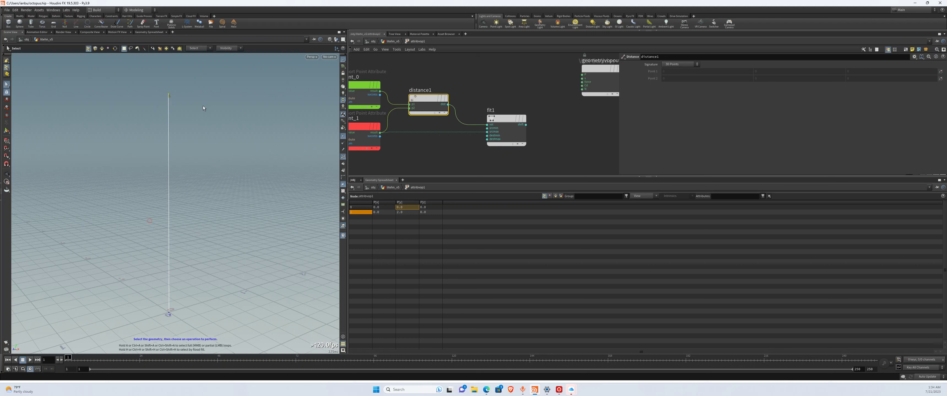
drag(175, 312, 190, 321)
drag(152, 84, 168, 98)
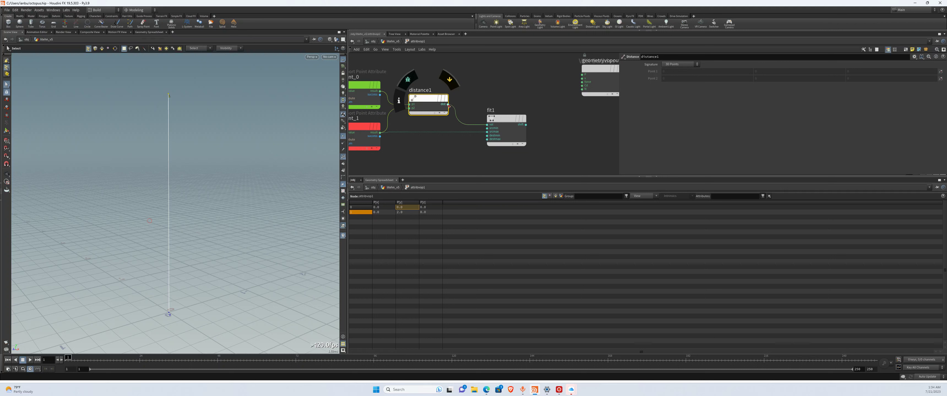
Step: Check fit1's range settings and trace its srcmax input back to point_1
click(489, 127)
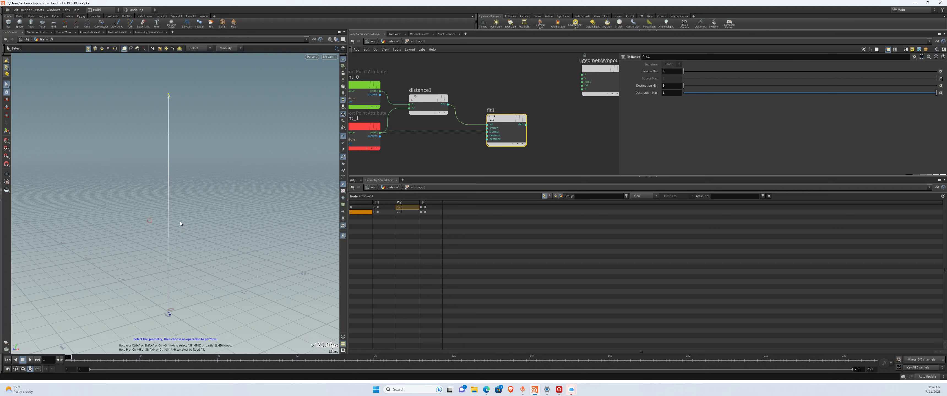
mouse_move(521, 125)
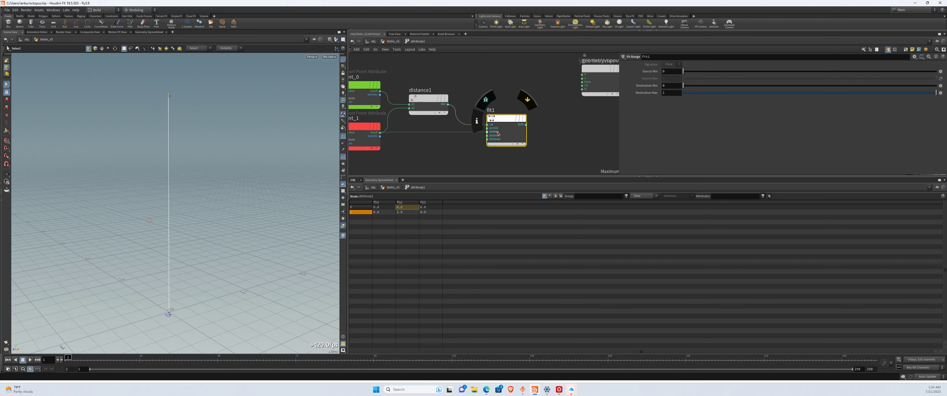
scroll(498, 134, up, 1)
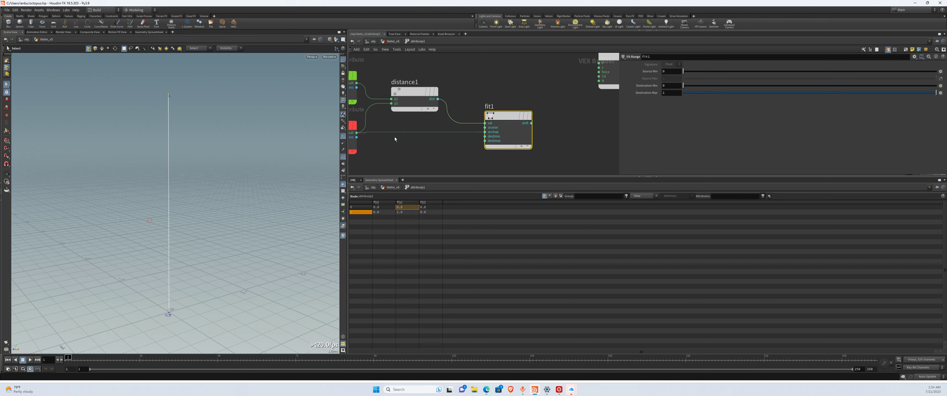
middle_drag(365, 139, 435, 134)
click(390, 125)
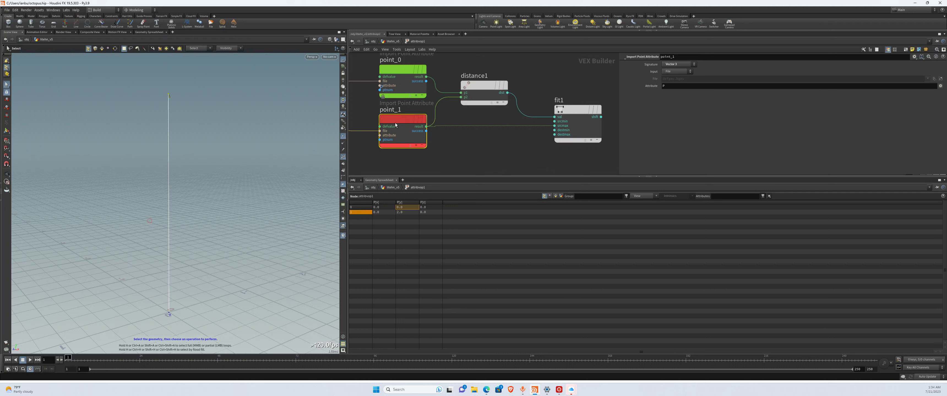
text(poin)
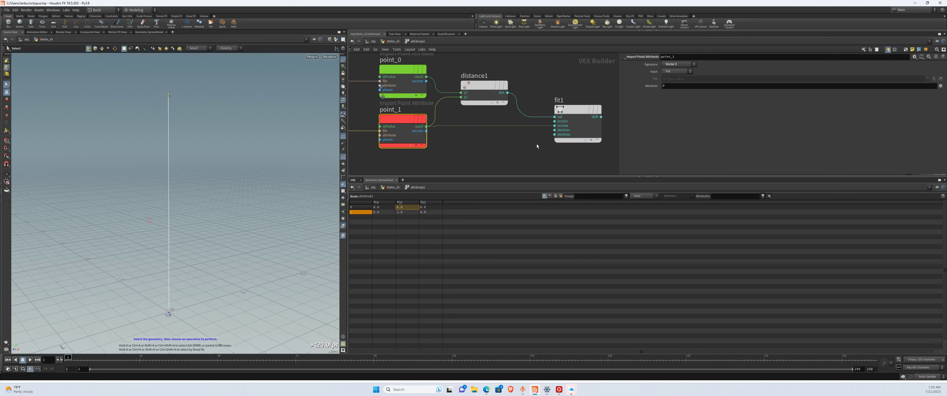
Step: Add a Ramp Parameter after fit1, feeding it fit1's shift output and connecting its ramp output to Cd on geometryvopoutput1
middle_drag(540, 133, 441, 132)
middle_drag(516, 130, 479, 135)
drag(548, 74, 585, 108)
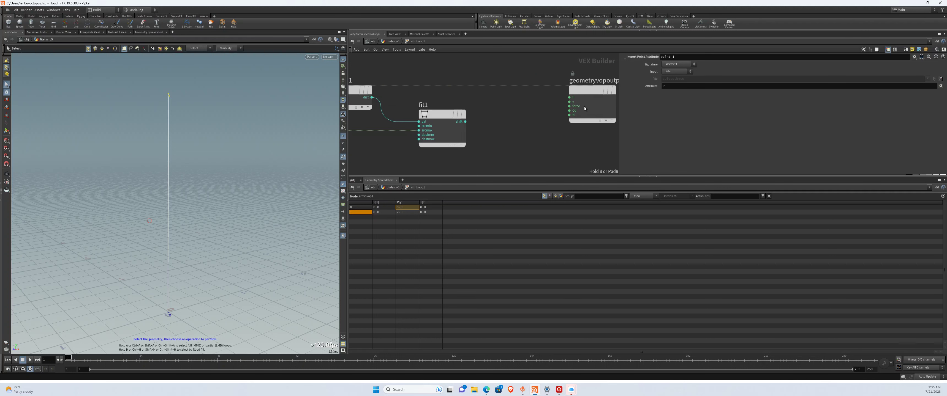
middle_drag(392, 126, 371, 107)
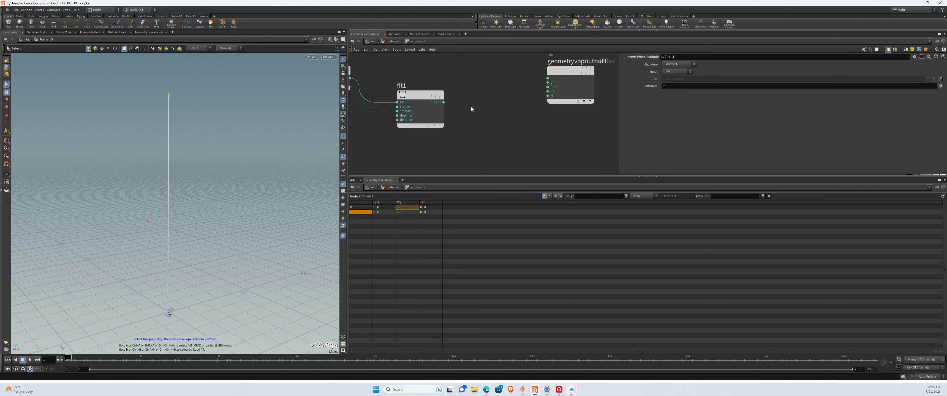
scroll(471, 109, down, 3)
middle_drag(466, 129, 519, 125)
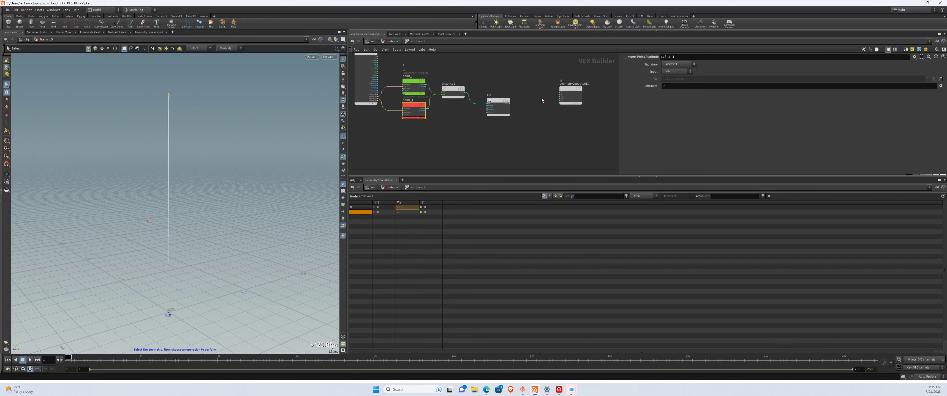
scroll(541, 98, up, 5)
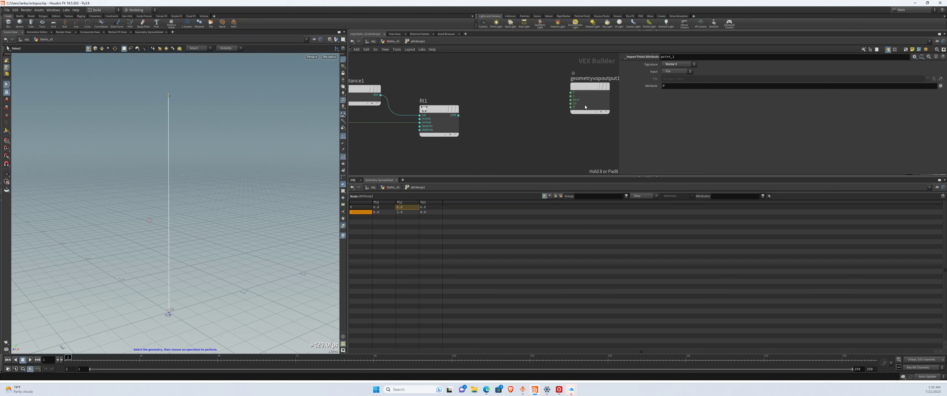
key(Tab)
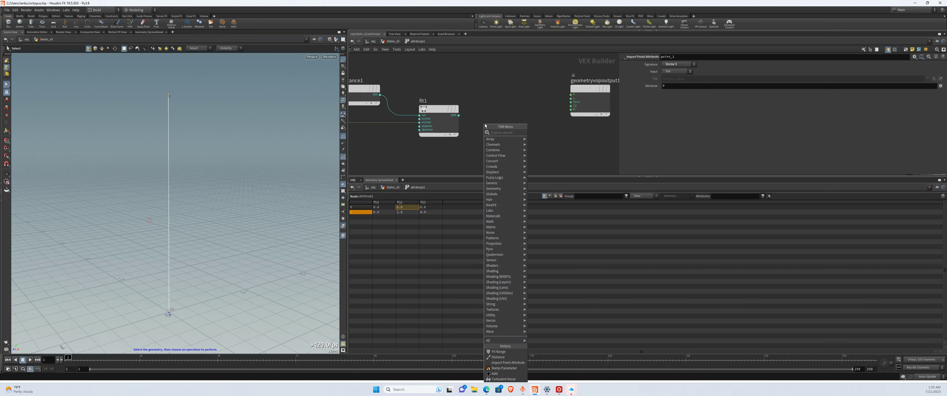
text(ramp)
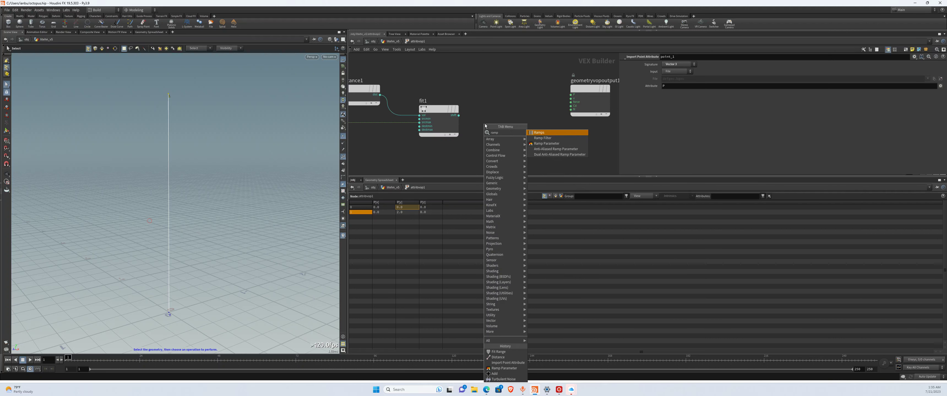
click(547, 143)
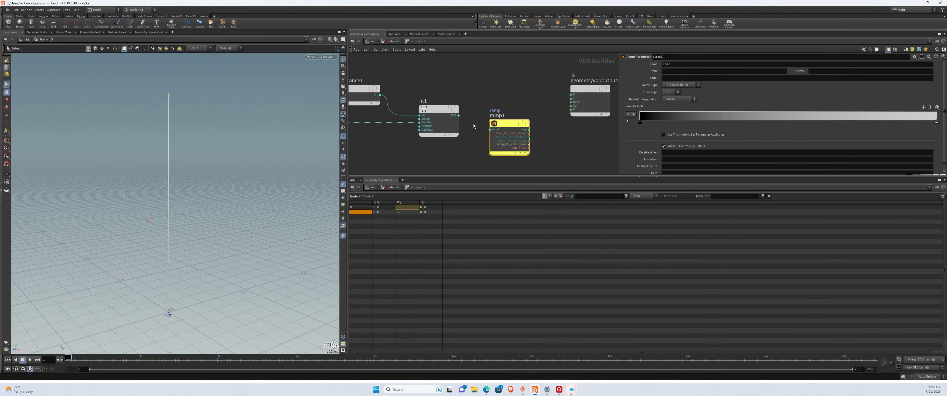
drag(456, 113, 590, 102)
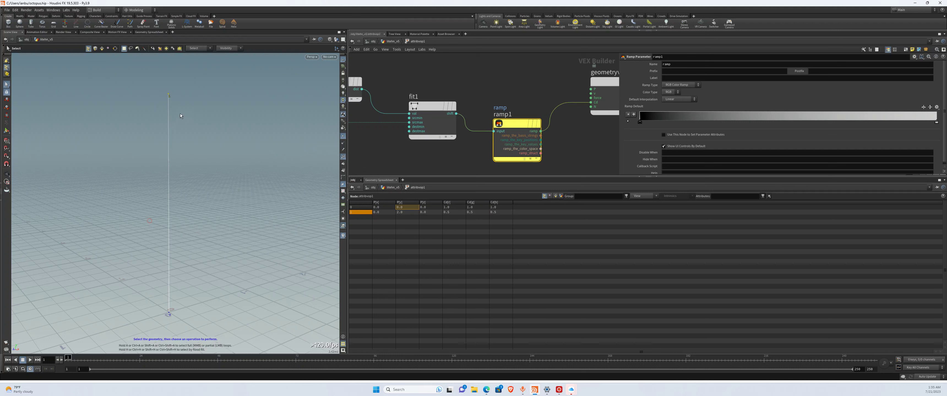
Step: Select the line's end points in the viewport to compare their colour values in the Geometry Spreadsheet
scroll(141, 111, up, 1)
drag(135, 81, 255, 343)
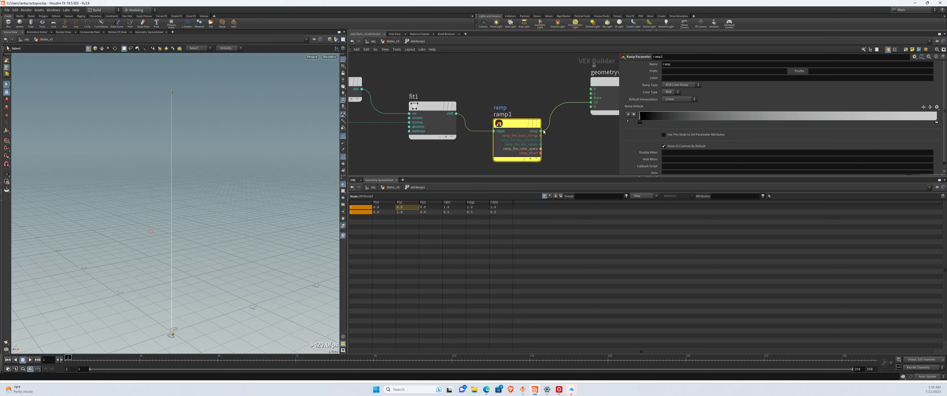
mouse_move(589, 102)
mouse_down()
mouse_move(555, 151)
mouse_move(591, 102)
mouse_up()
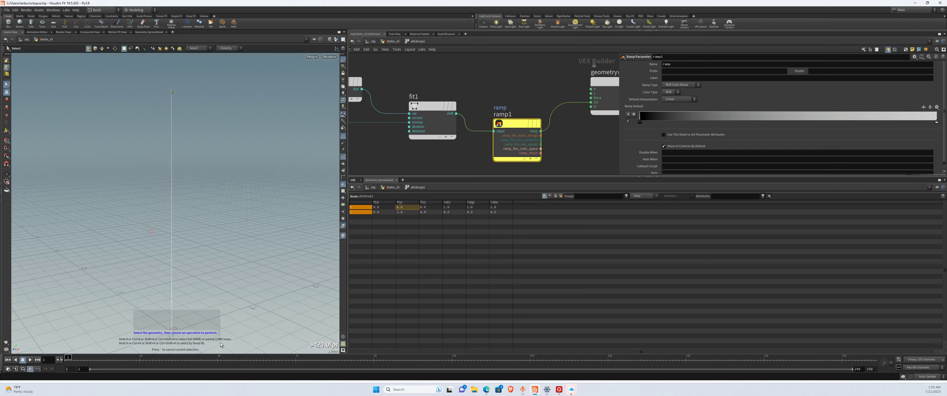
drag(139, 74, 186, 93)
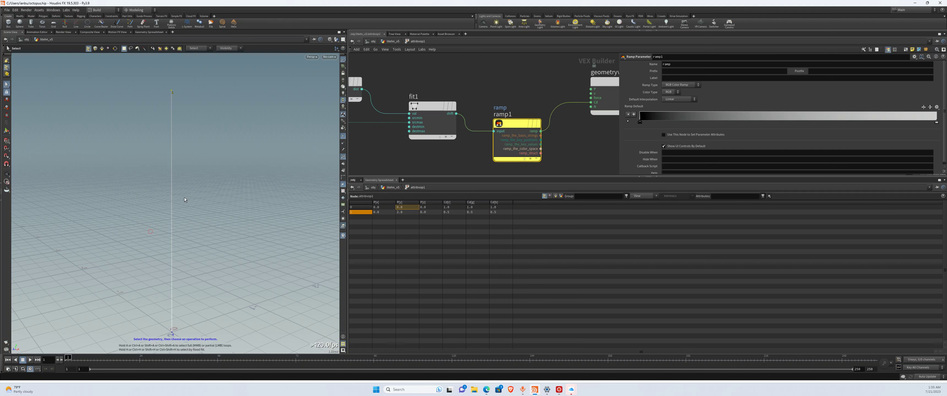
drag(127, 271, 206, 334)
drag(138, 72, 230, 114)
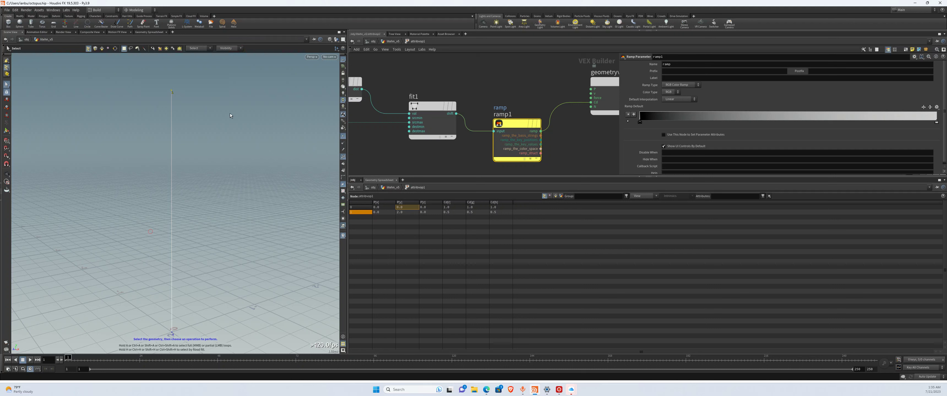
Step: Return to the line's geometry network and set line1's length to 1.5
click(372, 41)
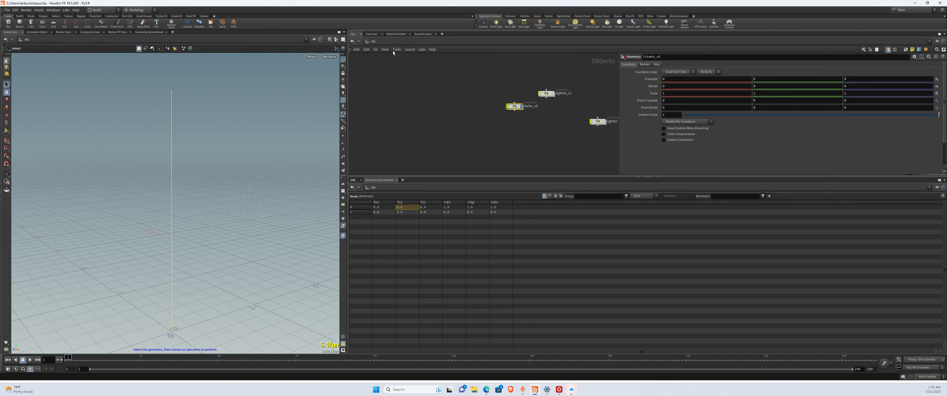
double_click(515, 106)
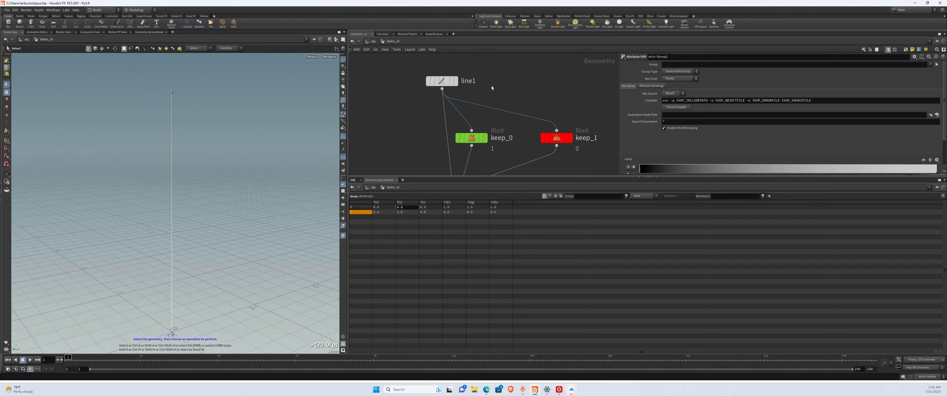
click(442, 81)
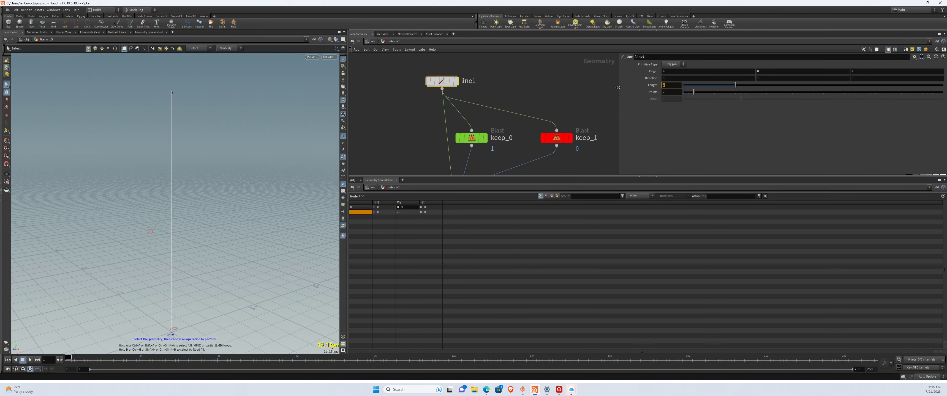
text(1.5)
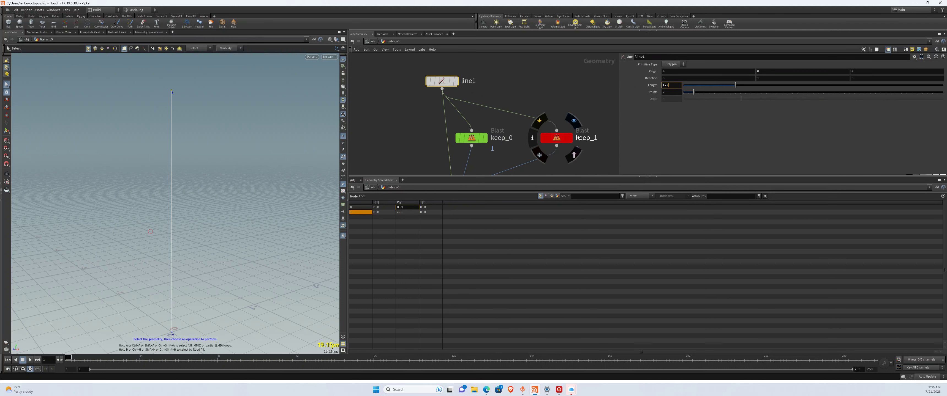
click(546, 112)
Step: Reopen attribvop1's VOP network and check the settings of point_1, which feeds fit1's source maximum
scroll(549, 141, down, 3)
middle_drag(543, 156, 522, 110)
scroll(504, 122, up, 2)
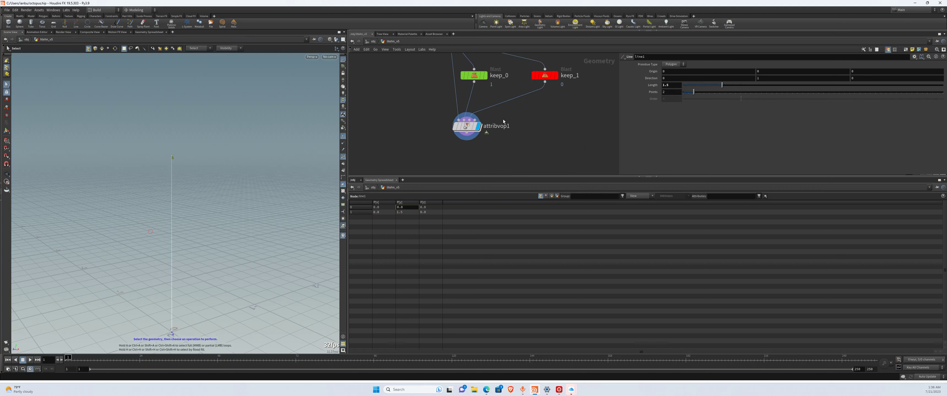
double_click(474, 126)
scroll(441, 139, down, 3)
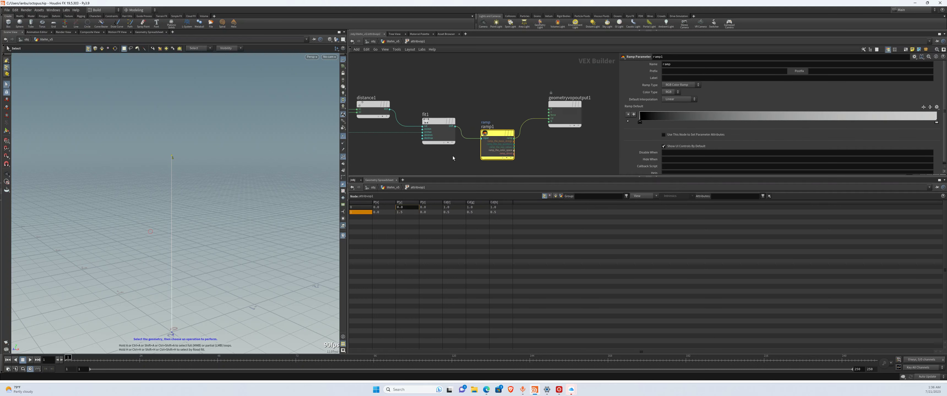
middle_drag(451, 155, 482, 137)
scroll(378, 141, up, 2)
scroll(396, 145, down, 2)
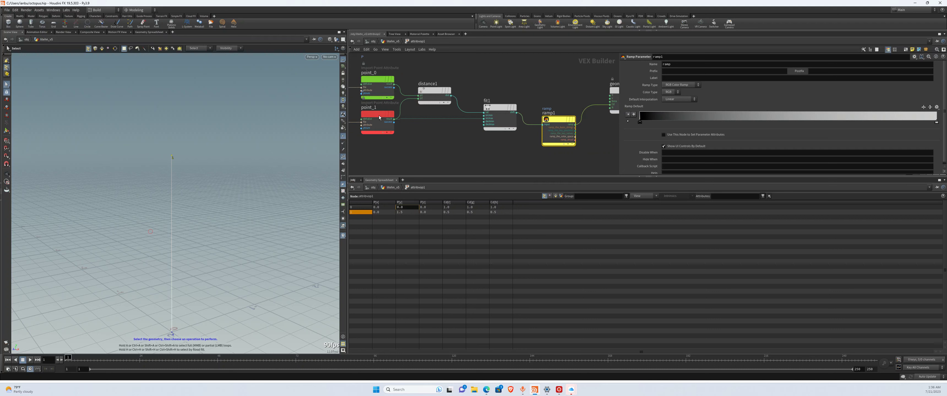
click(381, 115)
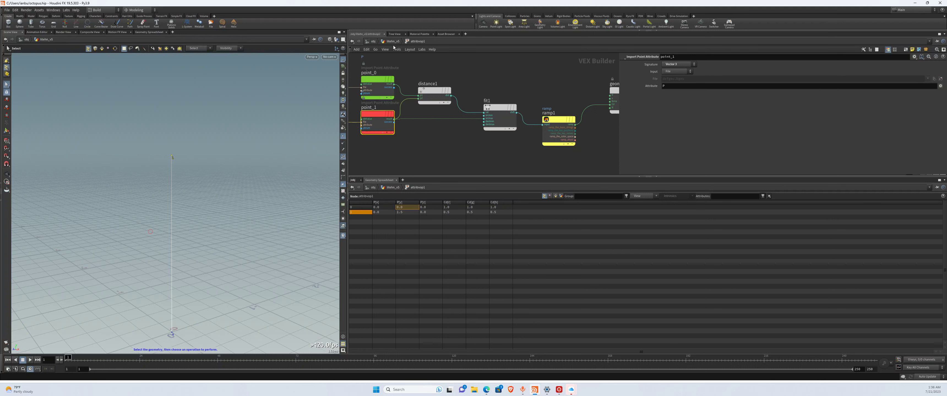
Step: Go back up to the geometry network and set line1's length to 1.5
key(u)
middle_drag(480, 106, 470, 166)
click(439, 87)
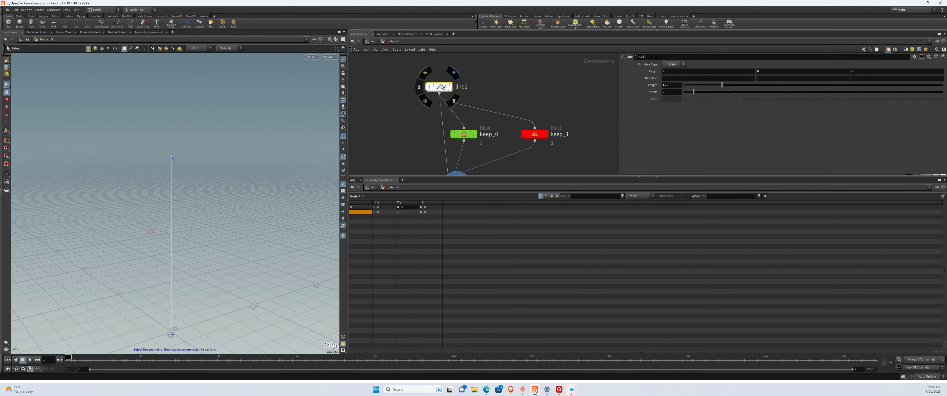
mouse_move(722, 85)
mouse_down()
mouse_move(803, 87)
mouse_move(759, 98)
mouse_move(740, 85)
mouse_move(692, 86)
mouse_move(703, 86)
mouse_up()
click(672, 85)
text(1.5)
key(Return)
Step: Select attribvop1 in the geometry network and bring its ramp parameter into view
scroll(506, 125, down, 5)
click(478, 96)
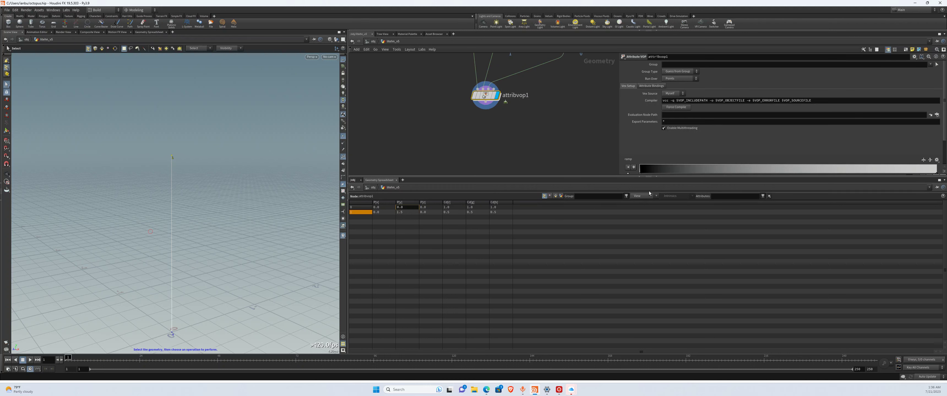
scroll(638, 147, down, 3)
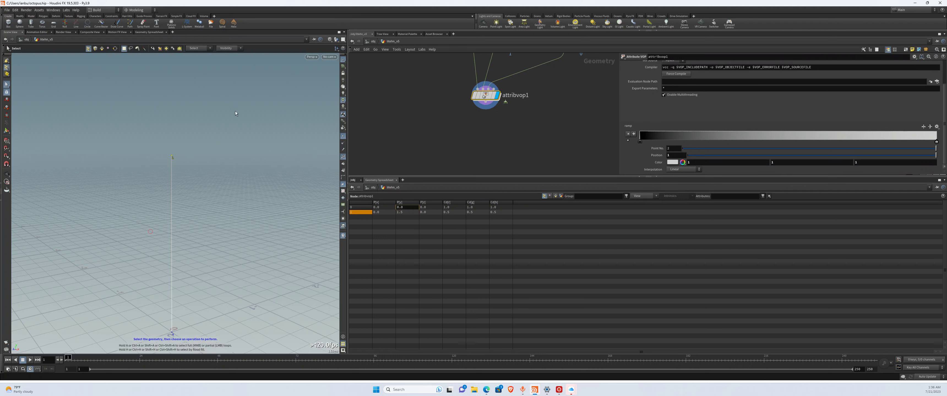
Step: Change the viewport background's color scheme to Dark and save the display options as default
key(d)
click(174, 120)
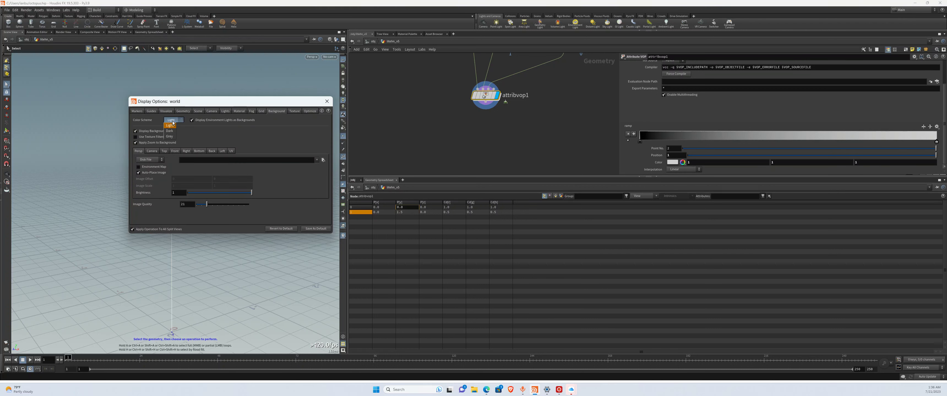
click(171, 126)
click(315, 228)
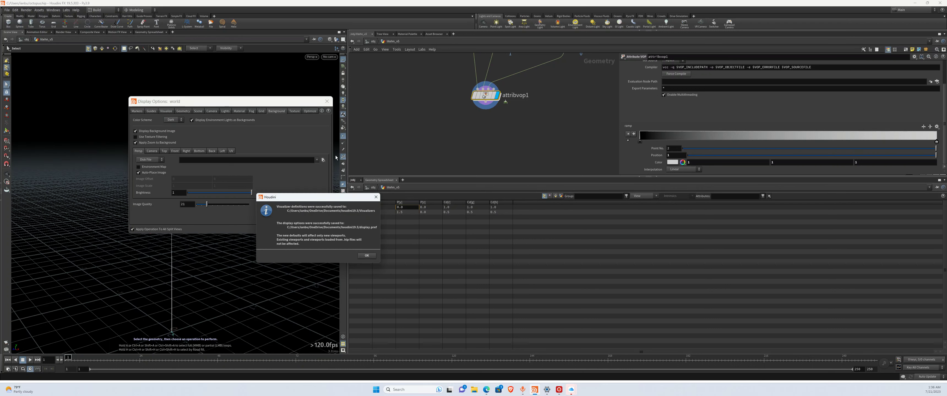
click(366, 255)
click(327, 101)
Step: Color attribvop1's ramp from red at the first point to blue at the last point
key(Escape)
drag(226, 204, 318, 202)
key(s)
click(640, 142)
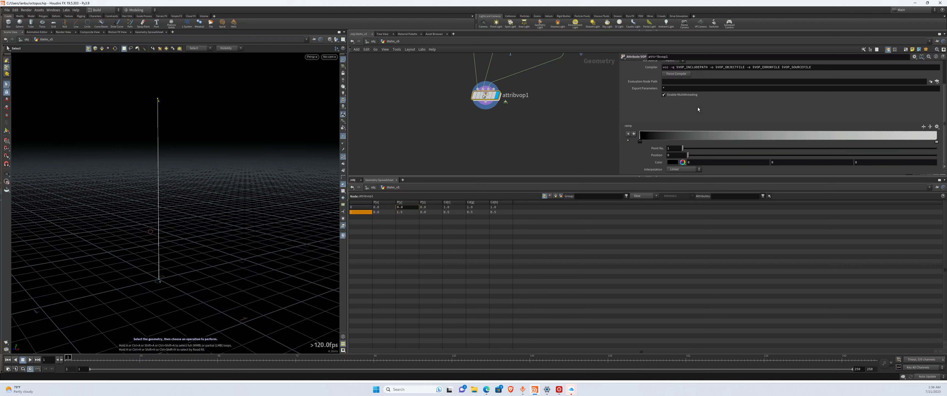
double_click(640, 142)
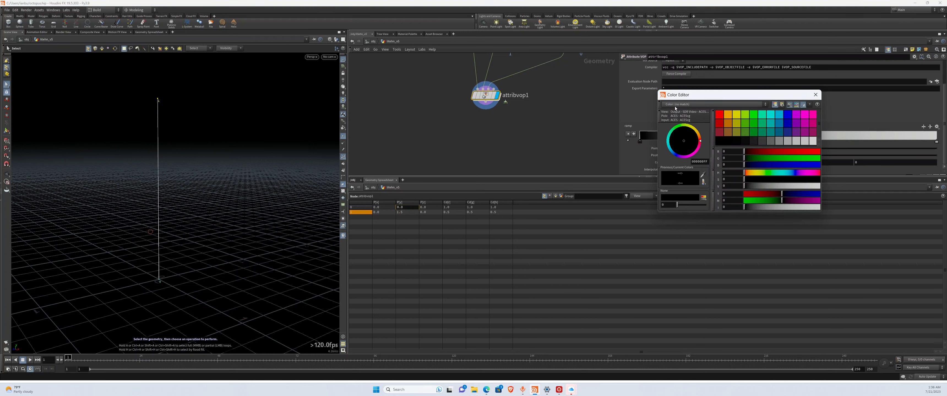
click(722, 115)
click(816, 94)
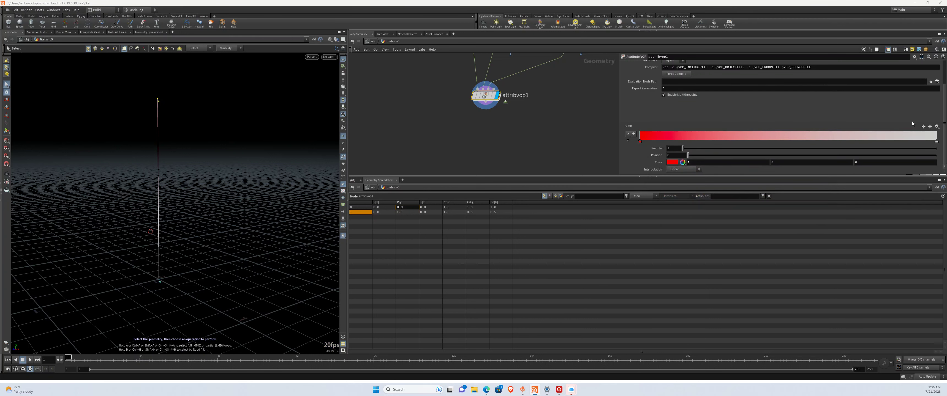
double_click(937, 142)
click(790, 116)
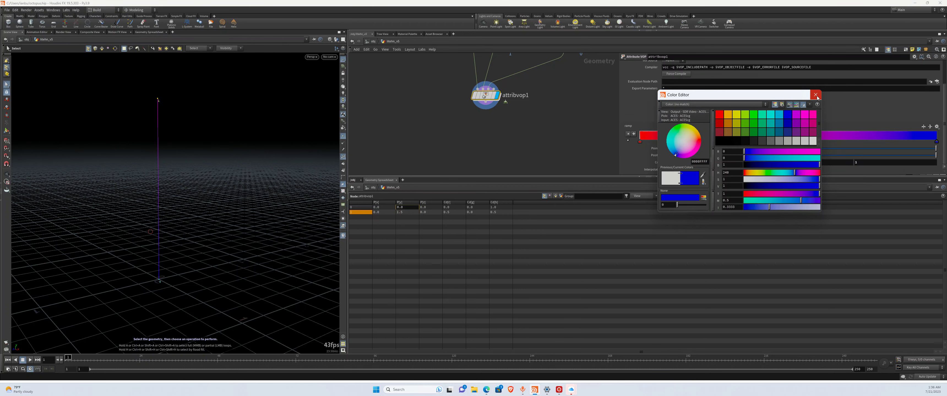
click(816, 95)
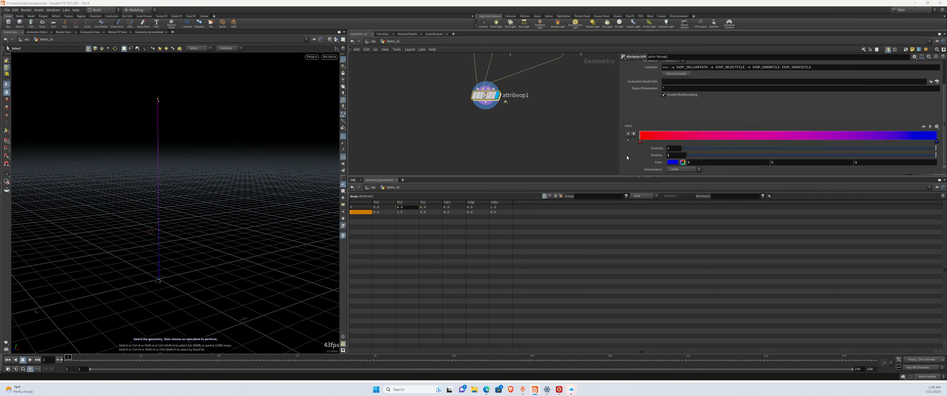
Step: Select the line's two end points in turn to compare which ramp color each end receives
key(Escape)
drag(226, 198, 144, 182)
key(s)
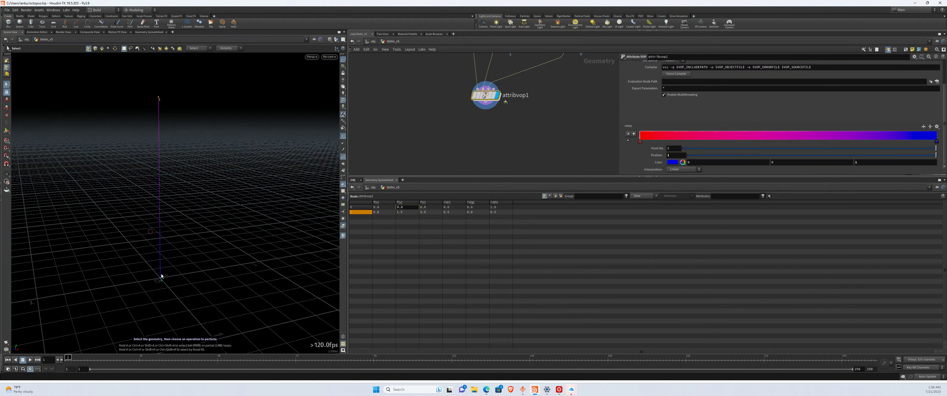
drag(136, 265, 185, 285)
drag(133, 268, 196, 288)
drag(130, 81, 232, 129)
drag(125, 274, 203, 298)
drag(126, 76, 221, 120)
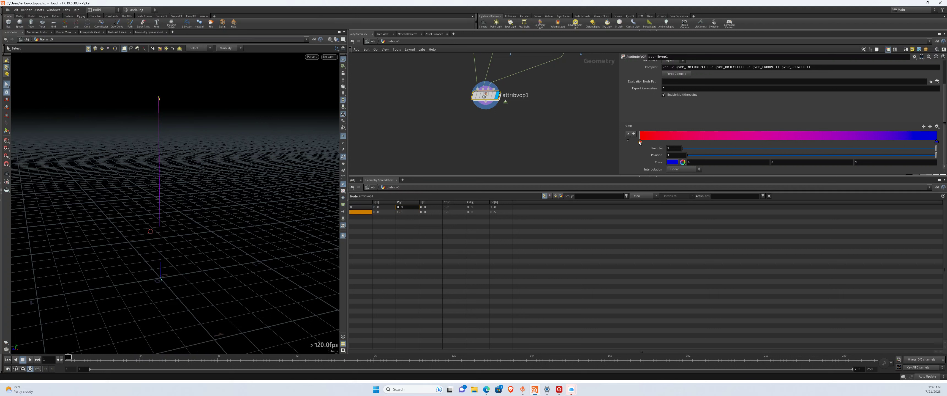
Step: Undo the red and blue ramp changes, and remove the ramp's black first point to leave it entirely white
mouse_move(641, 142)
mouse_down()
mouse_move(907, 133)
mouse_move(629, 138)
mouse_up()
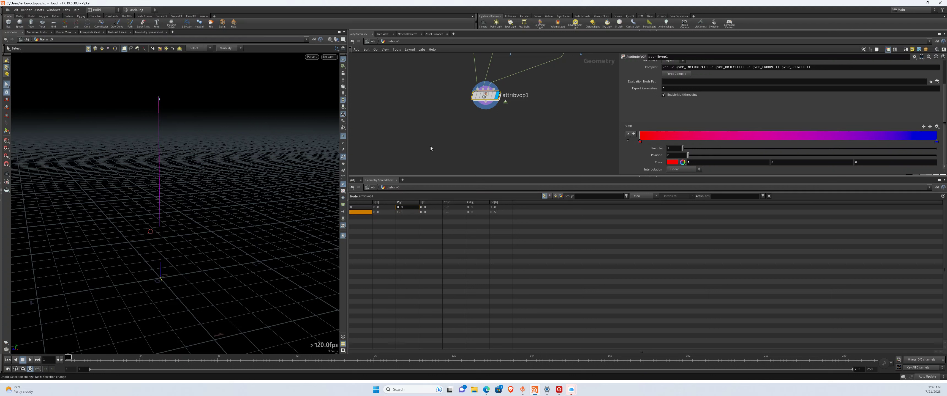
key(ctrl+z)
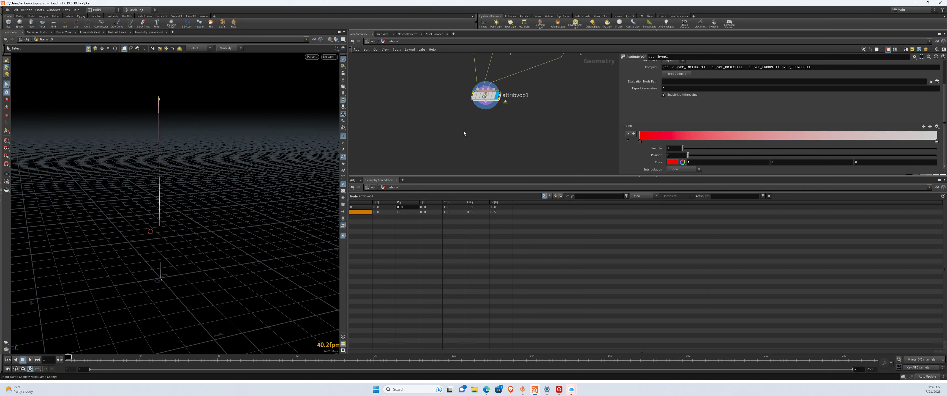
key(ctrl+z)
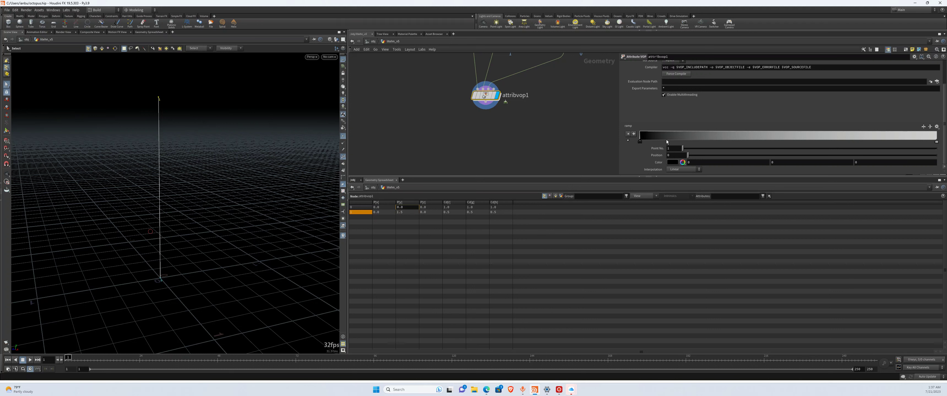
drag(640, 141, 624, 151)
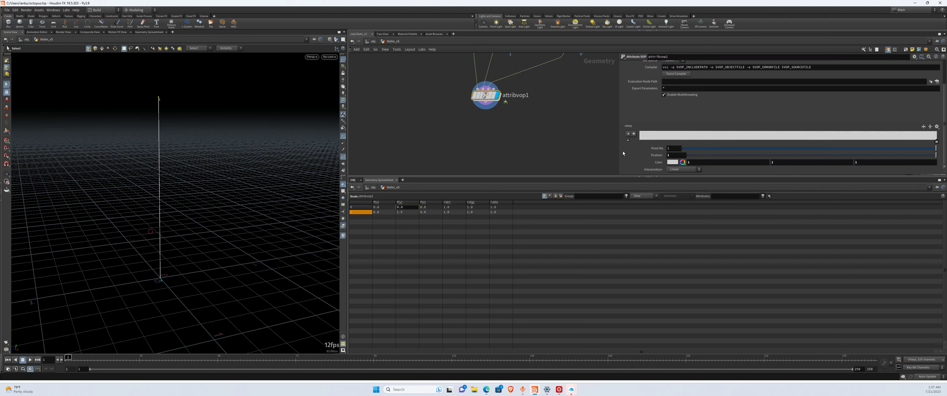
Step: Add a Null node below attribvop1, wired to its output
scroll(491, 137, down, 2)
key(Tab)
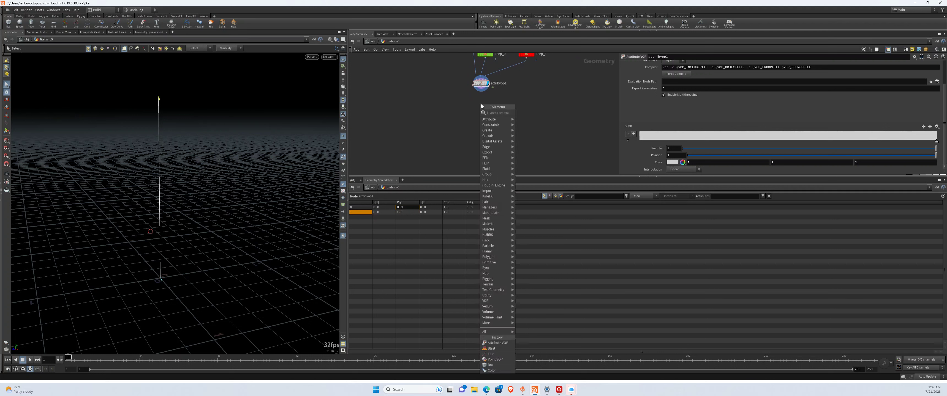
text(null)
click(524, 113)
click(489, 113)
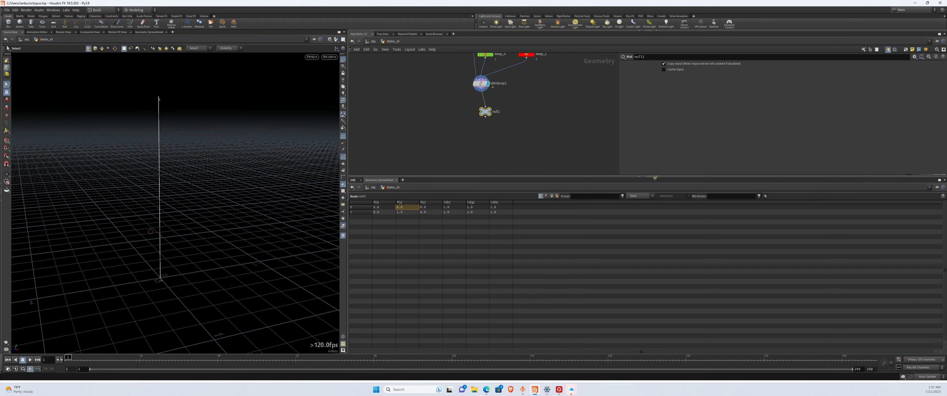
Step: Enlarge the network area, rename the null as legth_find and rename attribvop1 as color_attribute
drag(654, 179, 655, 252)
scroll(557, 182, up, 2)
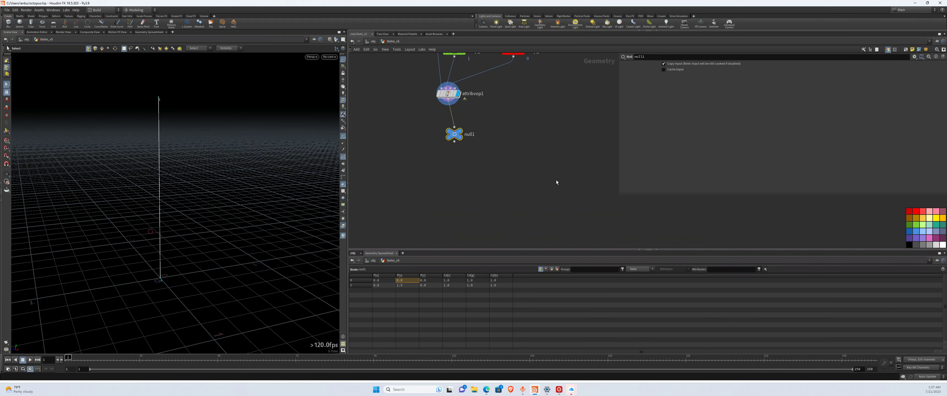
click(470, 135)
drag(476, 135, 417, 132)
text(legth_find)
key(Return)
double_click(473, 93)
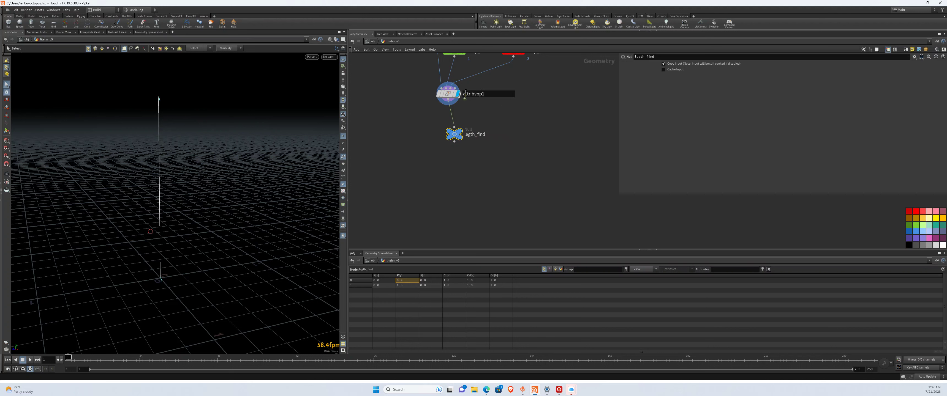
text(color_attribute)
key(Return)
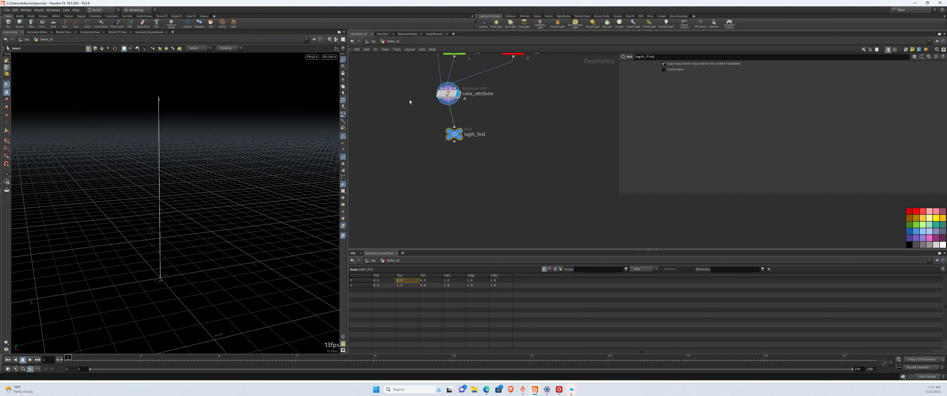
Step: Align legth_find beneath color_attribute and make it the displayed node
scroll(462, 126, down, 1)
drag(457, 136, 454, 134)
right_click(421, 152)
click(411, 154)
scroll(438, 152, up, 1)
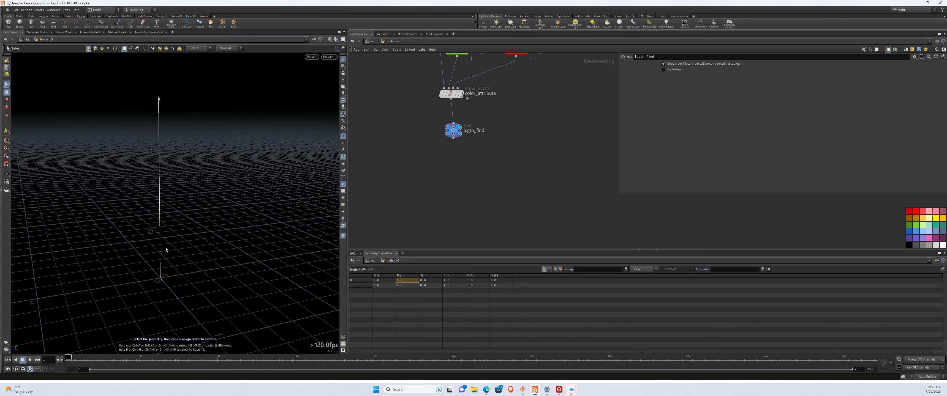
Step: Select the line's upper and lower end points alternately to examine the two ends of the displayed line
drag(144, 83, 188, 110)
drag(121, 211, 198, 295)
drag(127, 79, 219, 119)
drag(132, 209, 209, 314)
drag(115, 96, 220, 117)
drag(140, 258, 196, 293)
drag(132, 75, 190, 107)
drag(131, 256, 209, 294)
drag(135, 83, 184, 111)
drag(138, 244, 175, 289)
drag(144, 80, 175, 101)
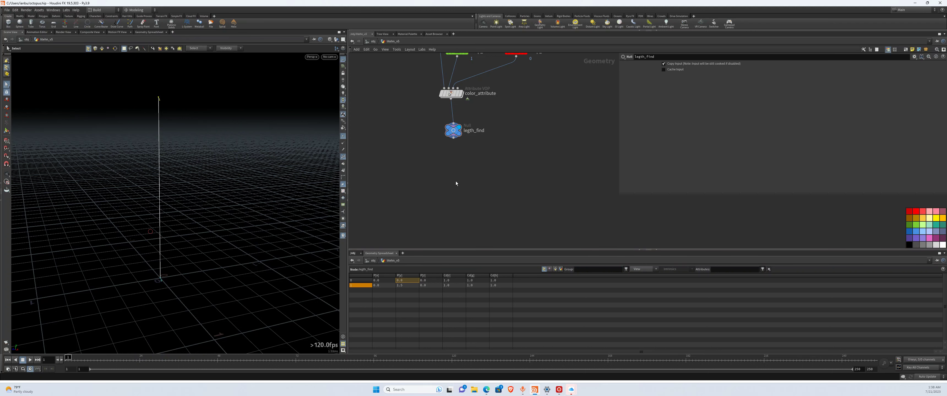
Step: Add a Point VOP below legth_find, connect it to the null's output and make it the displayed node
key(Tab)
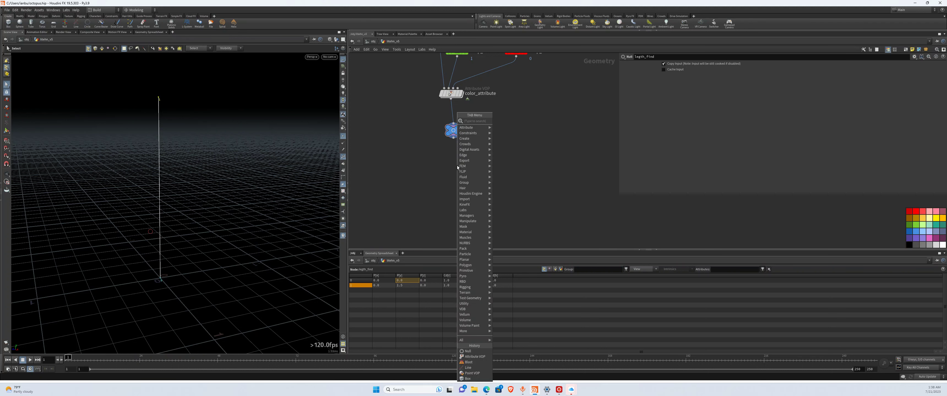
mouse_move(471, 161)
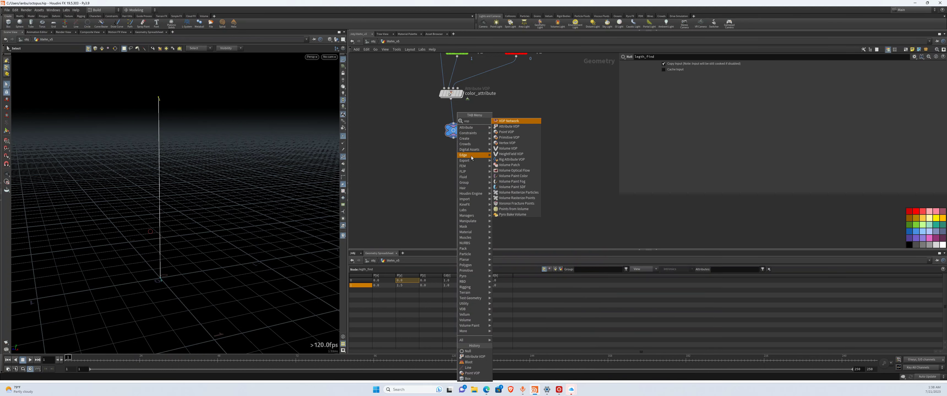
click(504, 133)
click(454, 196)
mouse_move(452, 194)
drag(453, 138, 447, 190)
click(466, 183)
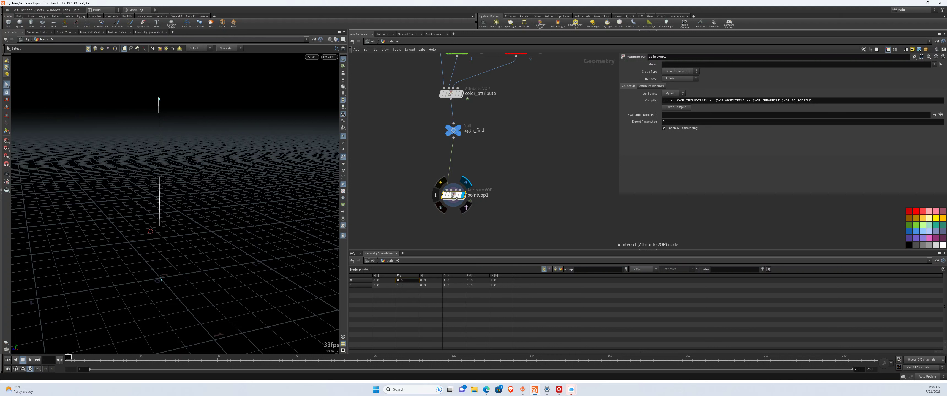
Step: Inside pointvop1, add an Add node and connect P from geometryvopglobal1 to its first input
double_click(454, 196)
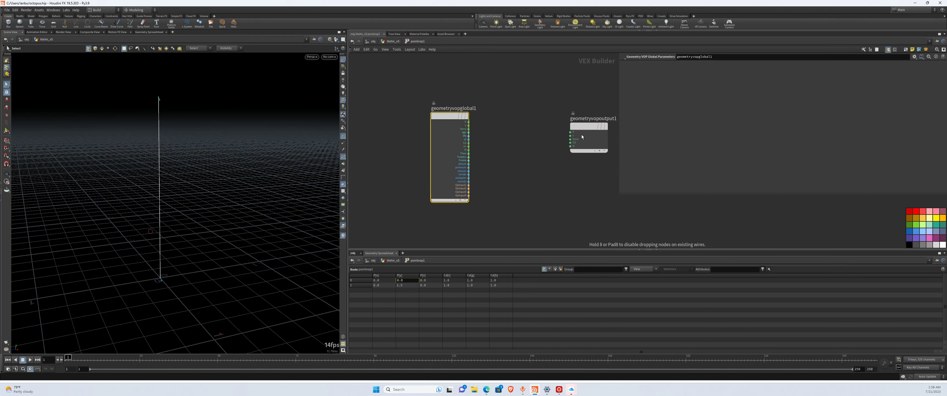
drag(452, 127, 397, 128)
key(Tab)
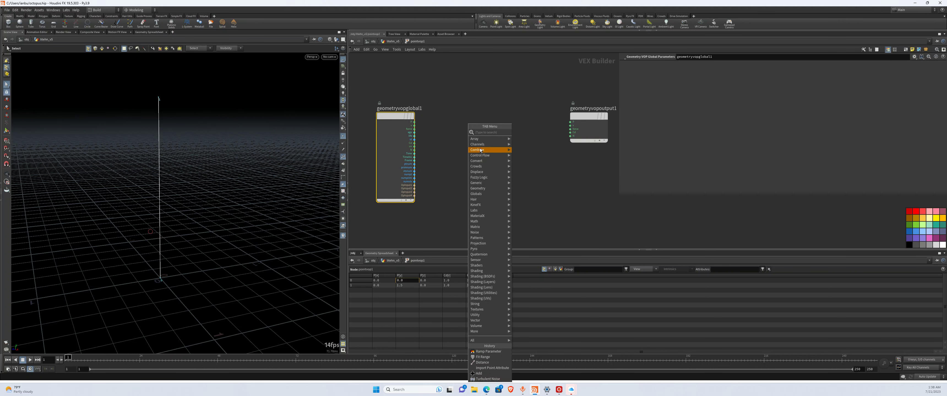
mouse_move(491, 150)
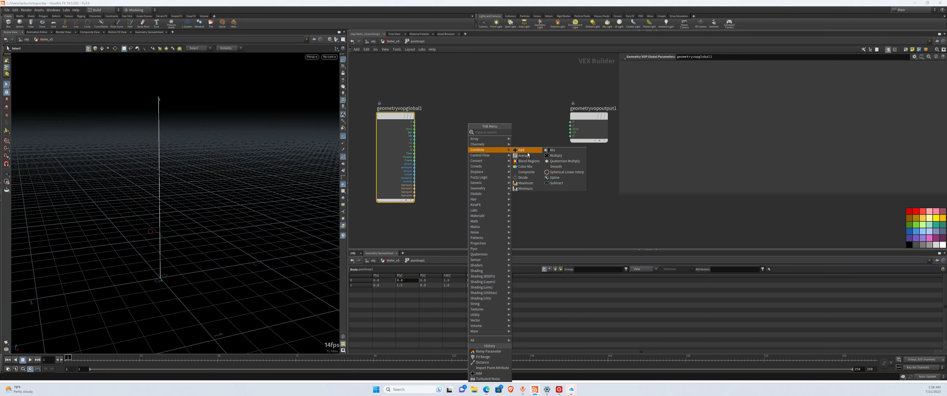
click(526, 151)
click(488, 126)
scroll(457, 132, up, 2)
drag(490, 125, 500, 127)
drag(395, 117, 484, 128)
Step: Add a Turbulent Noise node, connect its noise output to add1's second input and feed its pos from P
key(Tab)
mouse_move(460, 233)
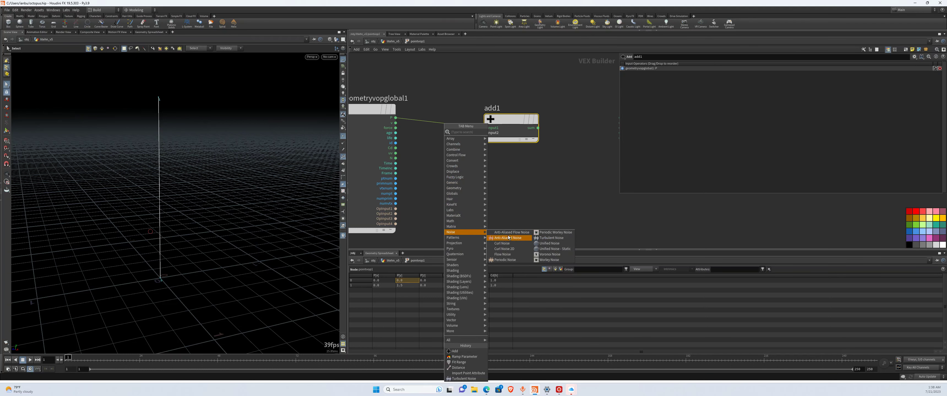
click(544, 238)
click(437, 151)
drag(464, 158, 485, 133)
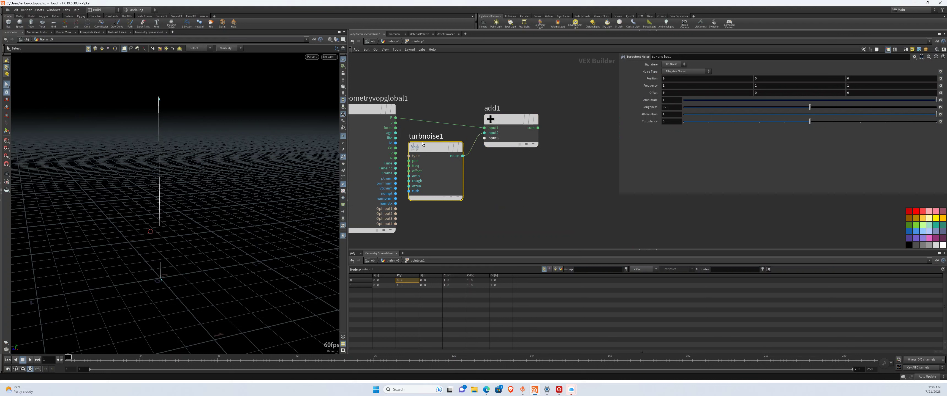
scroll(417, 166, down, 1)
drag(410, 162, 399, 126)
Step: Connect add1's sum to P on geometryvopoutput1 and select the line's end points to check their displacement
drag(519, 135, 588, 126)
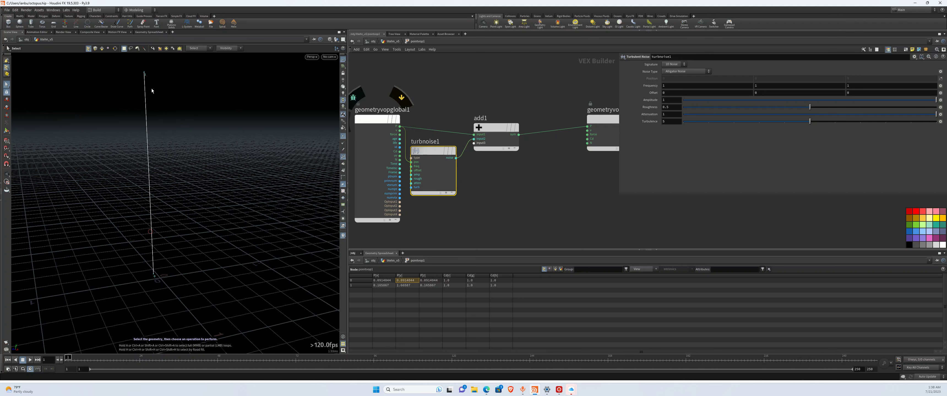
drag(133, 264, 168, 288)
drag(129, 66, 162, 85)
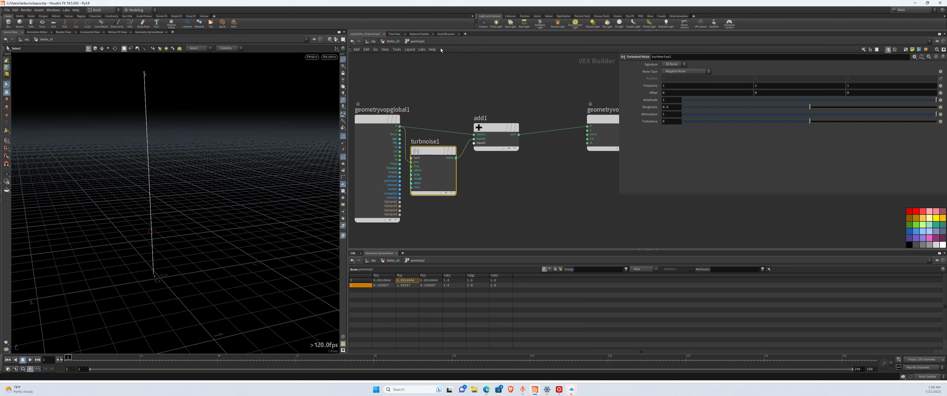
Step: Insert a Resample node between legth_find and pointvop1 at the geometry level and make it the displayed node
click(393, 41)
key(Tab)
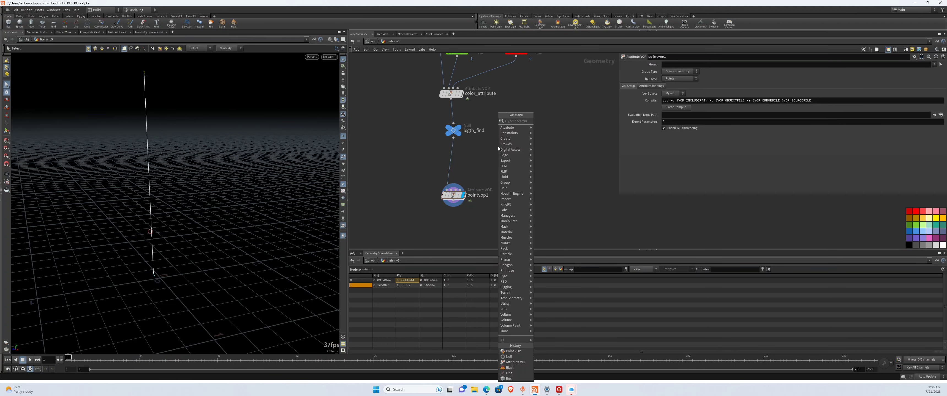
text(vop)
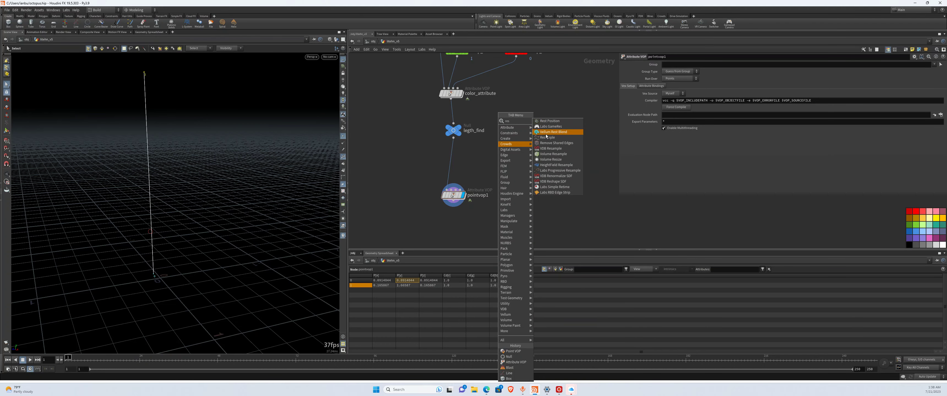
click(545, 138)
click(456, 160)
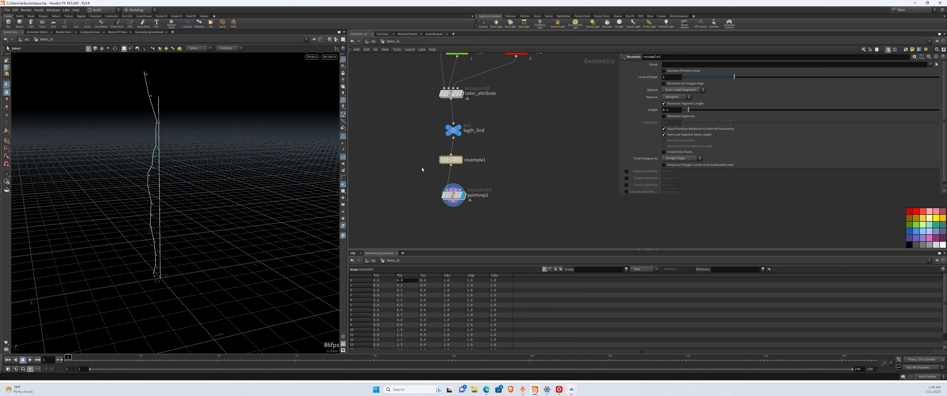
click(460, 160)
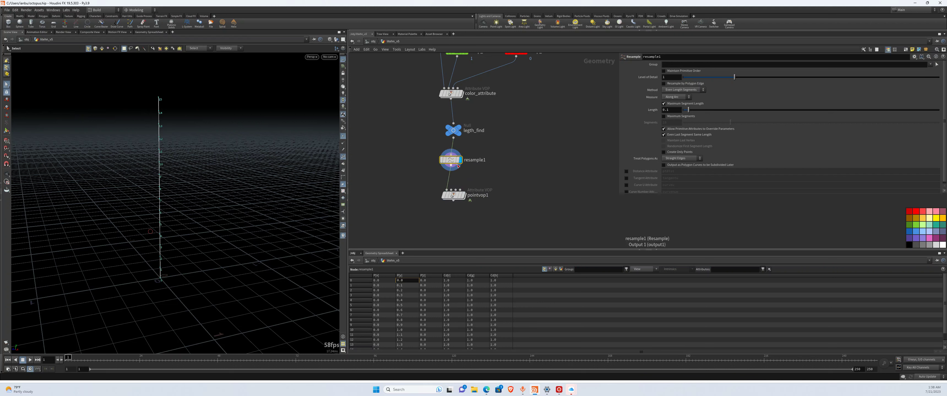
Step: Turn off resample1's Maximum Segment Length and enable Maximum Segments with 87 segments
click(664, 104)
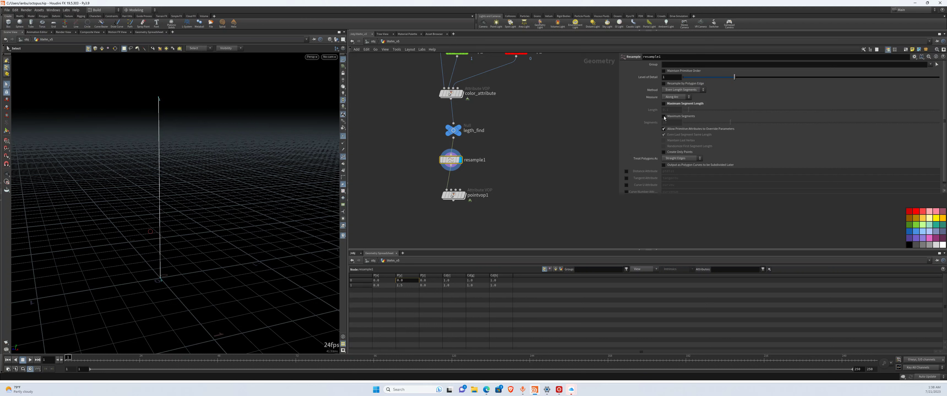
click(664, 117)
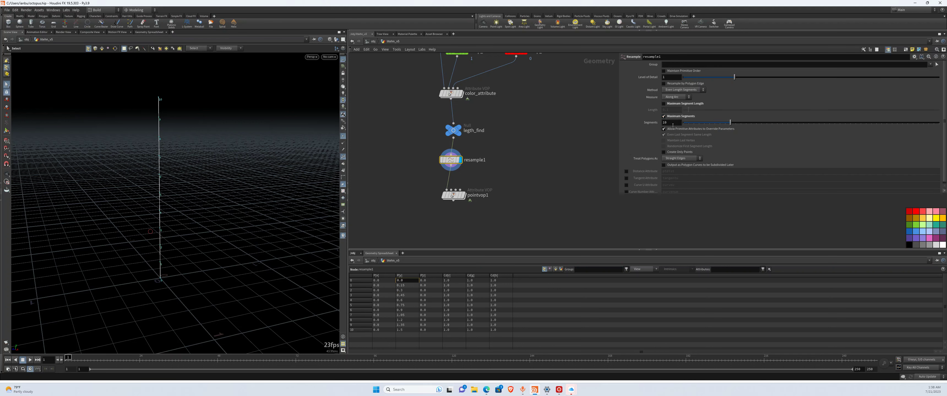
text(87)
key(Return)
key(Escape)
Step: Examine how the resampled points are distributed along the line, toggling their viewport display off and on
drag(92, 221, 302, 132)
key(s)
click(343, 158)
scroll(167, 201, down, 3)
scroll(278, 144, up, 2)
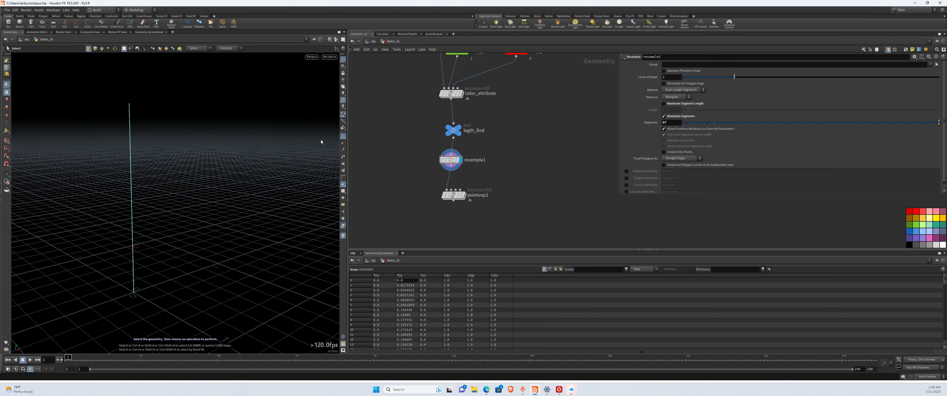
click(342, 156)
key(Escape)
drag(243, 152, 191, 191)
key(s)
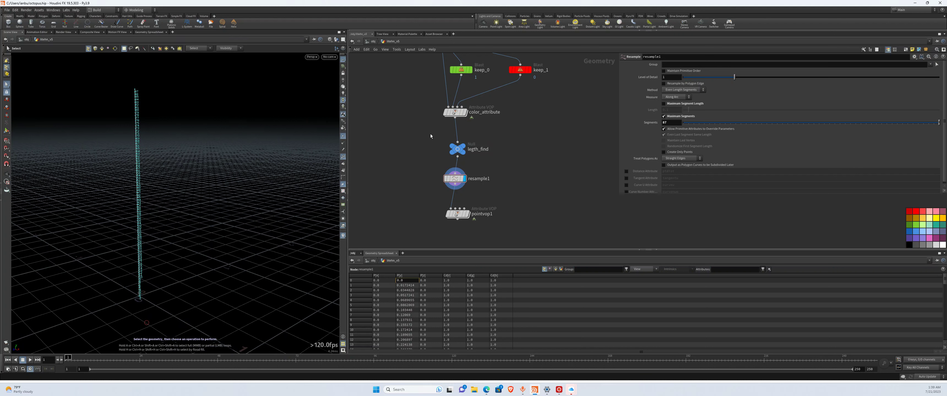
Step: Compare the line's points at legth_find with those at resample1 by displaying each node and selecting its points
click(457, 149)
click(464, 149)
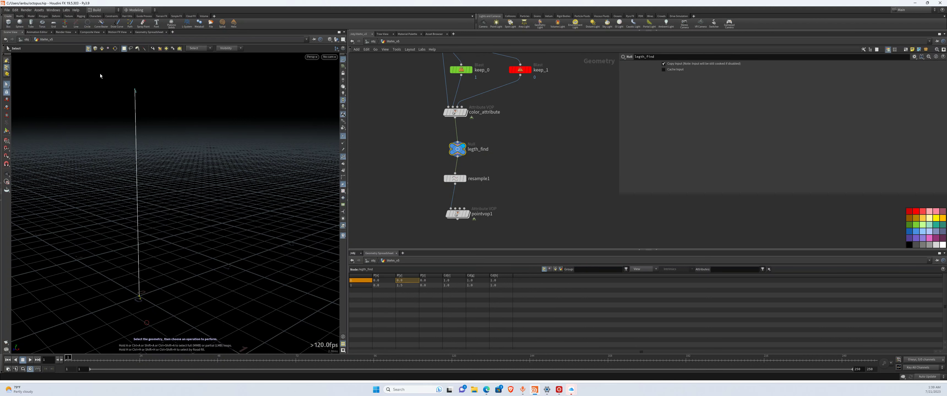
middle_drag(473, 194, 470, 157)
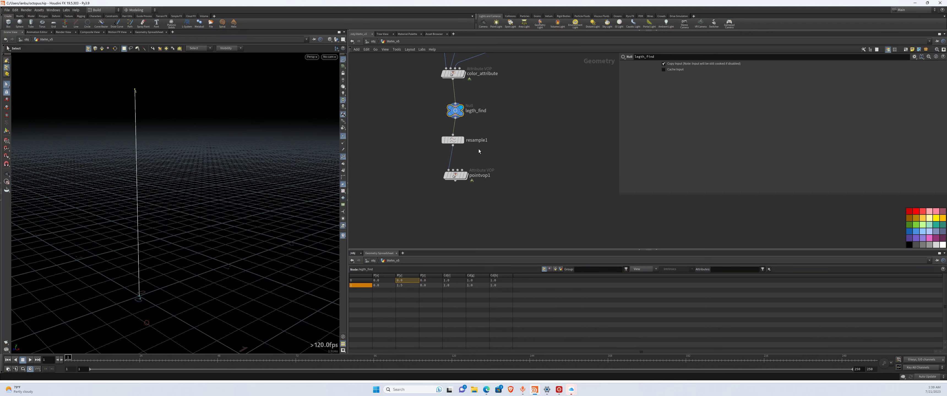
click(465, 142)
click(453, 143)
drag(107, 81, 180, 322)
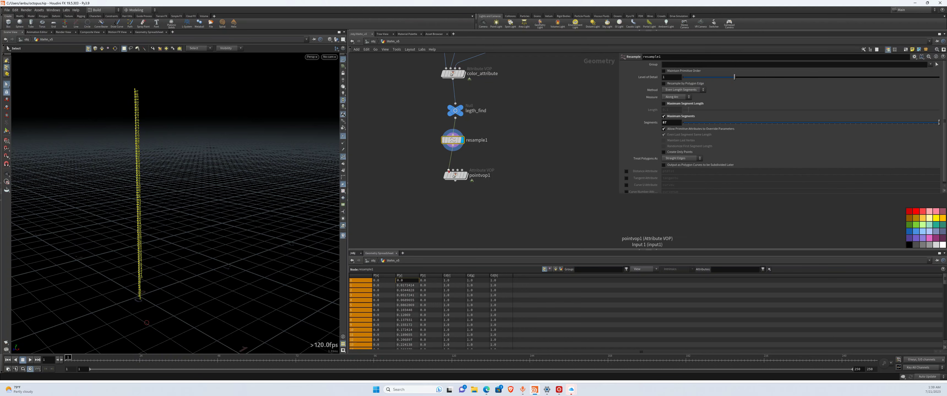
Step: Display pointvop1, open its network and space out the add1 and turbnoise1 nodes
click(466, 176)
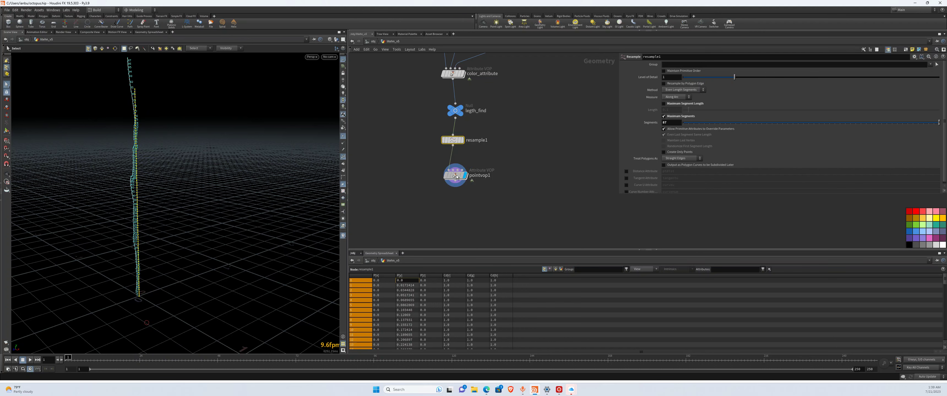
double_click(455, 175)
drag(109, 102, 152, 180)
drag(491, 129, 520, 113)
drag(424, 154, 459, 149)
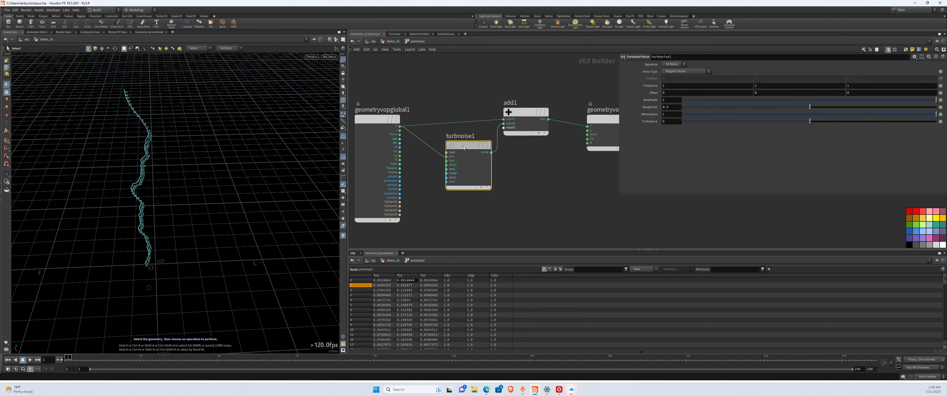
Step: Set turbnoise1's signature to 3D Noise and check the displaced line from several angles
click(673, 64)
click(673, 72)
key(Escape)
mouse_move(149, 173)
mouse_down()
mouse_move(231, 156)
mouse_move(342, 176)
mouse_move(296, 207)
mouse_move(298, 165)
mouse_move(357, 147)
mouse_up()
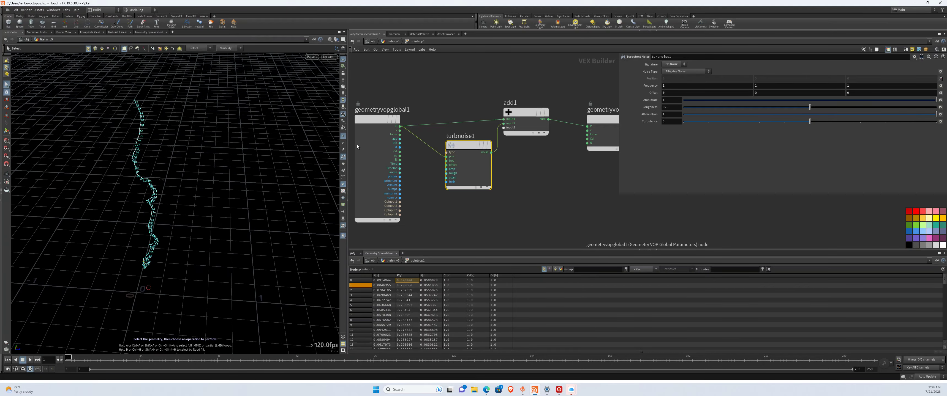
key(Escape)
drag(235, 173, 194, 216)
alt+right_drag(194, 215, 207, 176)
alt+middle_drag(207, 176, 173, 287)
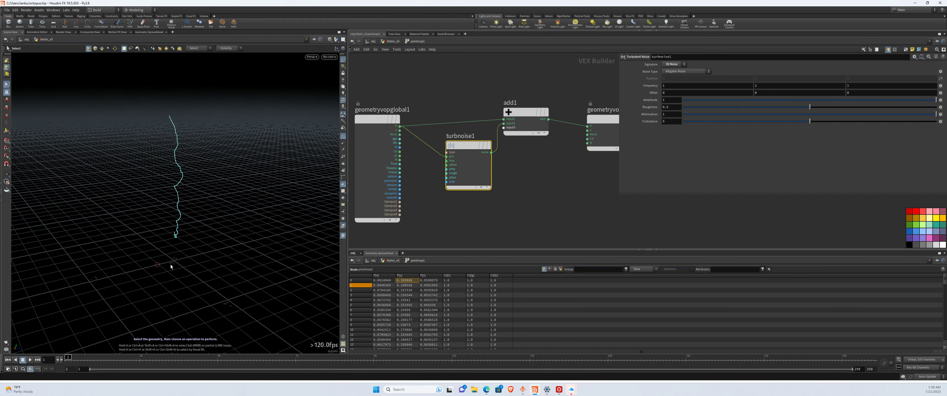
Step: Spread the output, add and noise nodes further apart inside pointvop1, then return to the geometry network
scroll(497, 137, down, 3)
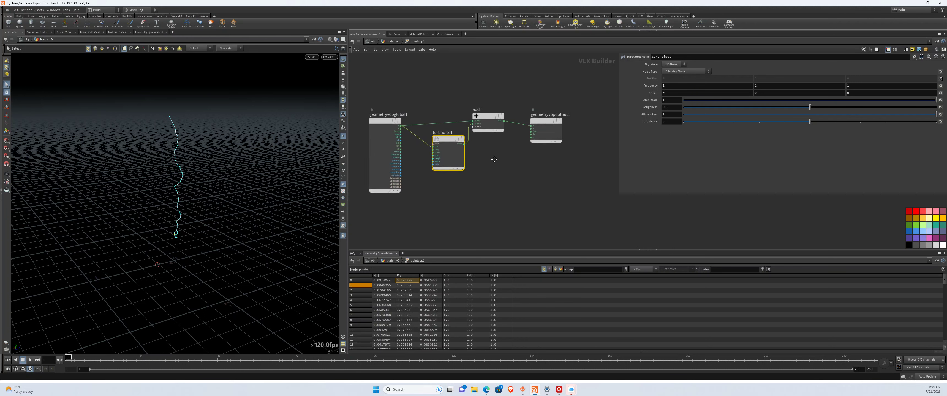
drag(497, 137, 562, 137)
drag(445, 120, 493, 125)
drag(410, 140, 432, 140)
middle_drag(401, 178, 507, 154)
scroll(507, 154, up, 1)
drag(461, 115, 448, 118)
key(u)
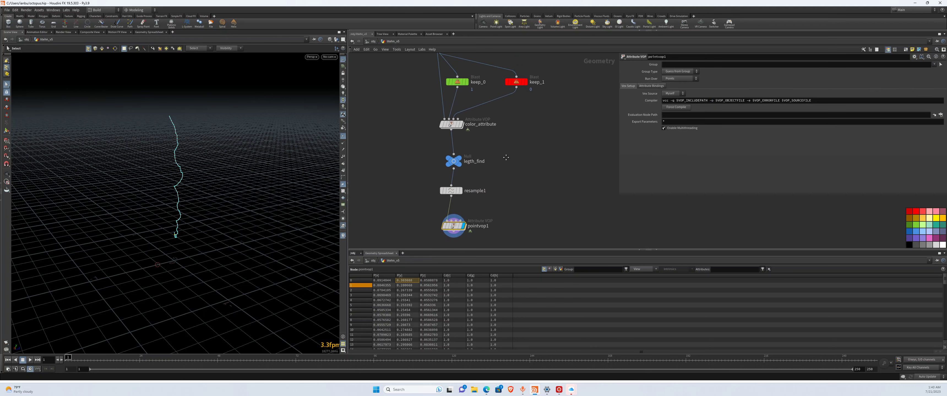
Step: Display color_attribute, place the ramp's first point near the start and color it black
click(453, 125)
click(459, 125)
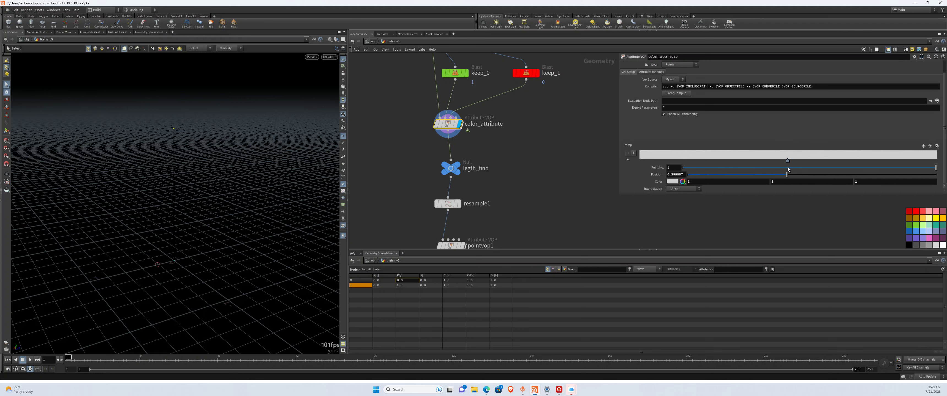
click(644, 160)
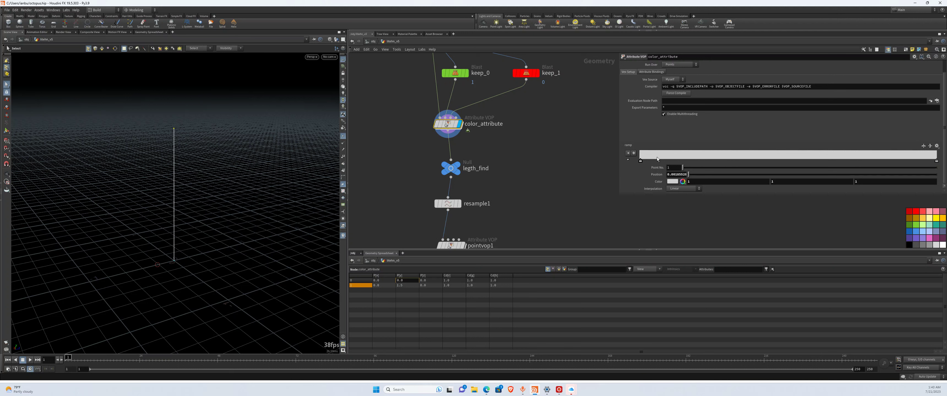
double_click(639, 161)
click(737, 141)
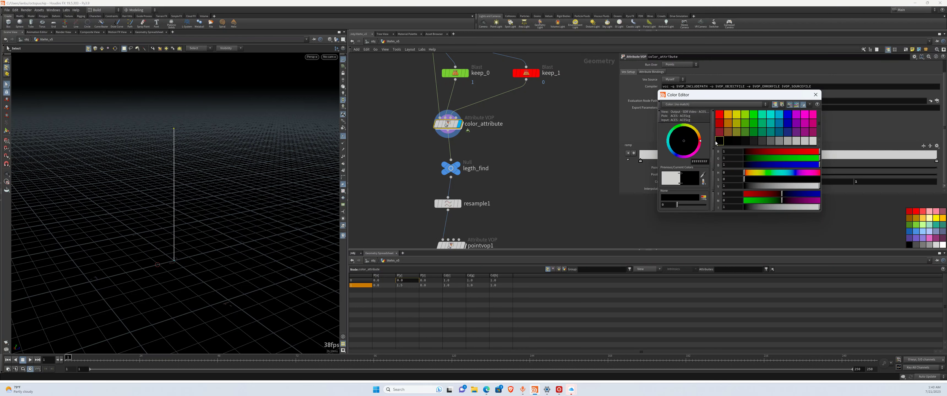
click(815, 95)
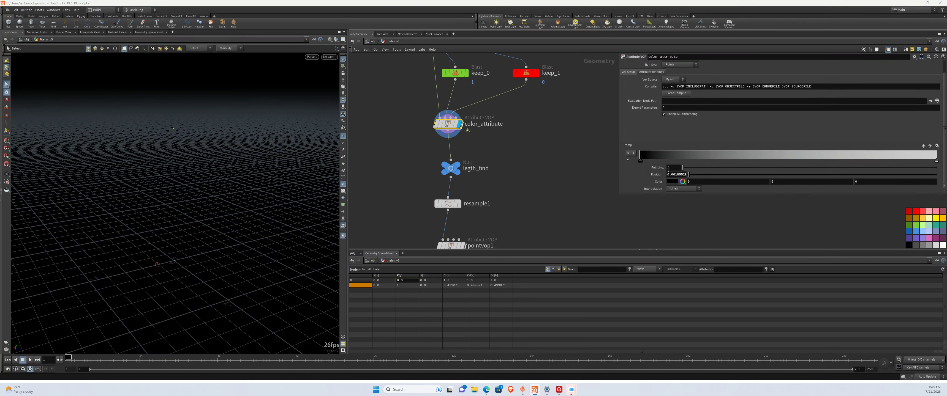
Step: Recolor color_attribute's ramp with red at the start point and blue at the end point
double_click(642, 162)
click(720, 115)
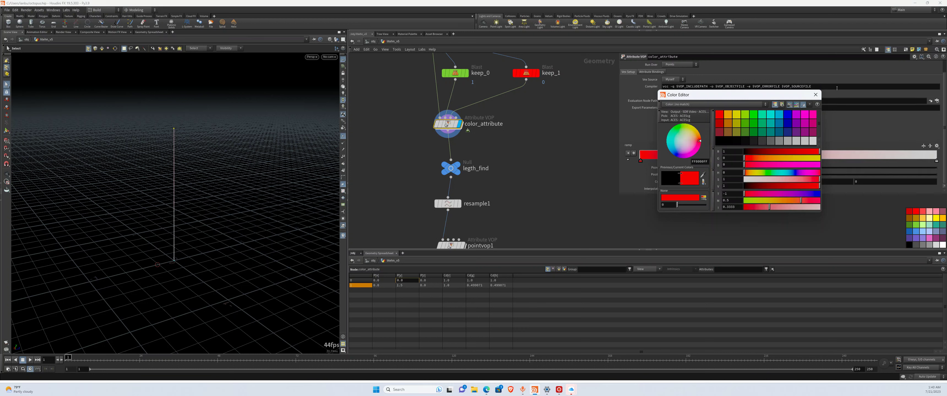
click(815, 95)
double_click(936, 161)
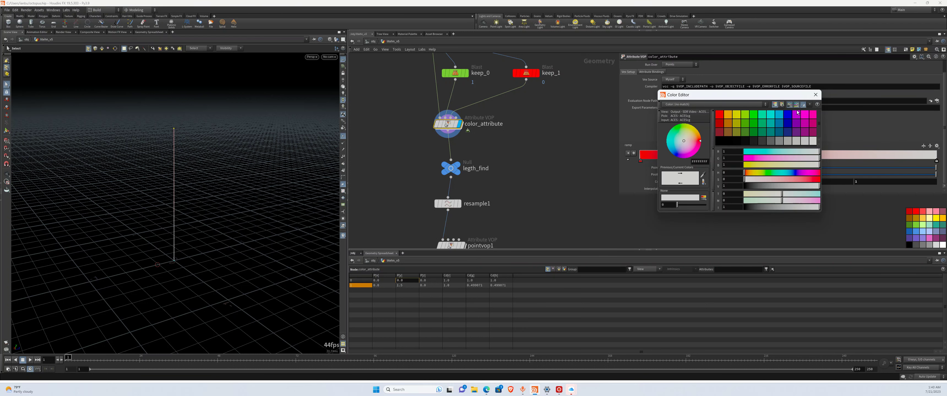
click(787, 115)
click(815, 95)
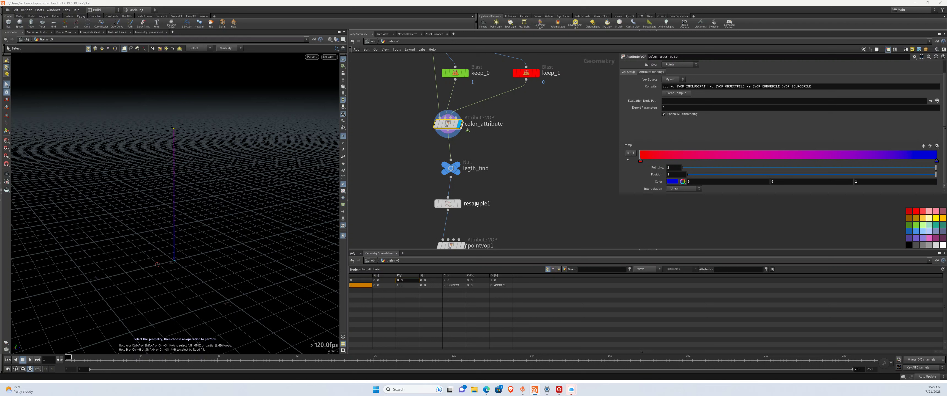
Step: Select the line's end points in the viewport to check the color values each one receives
drag(124, 110, 184, 133)
drag(158, 245, 188, 273)
drag(157, 112, 185, 138)
scroll(529, 176, down, 1)
middle_drag(509, 168, 499, 145)
drag(96, 111, 259, 339)
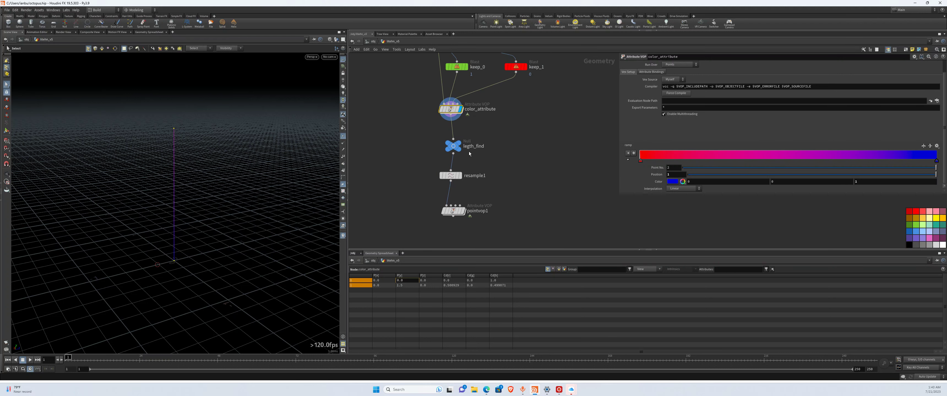
Step: Review the distance, fit and ramp chain inside color_attribute, then return to the geometry network
double_click(441, 111)
scroll(524, 195, up, 5)
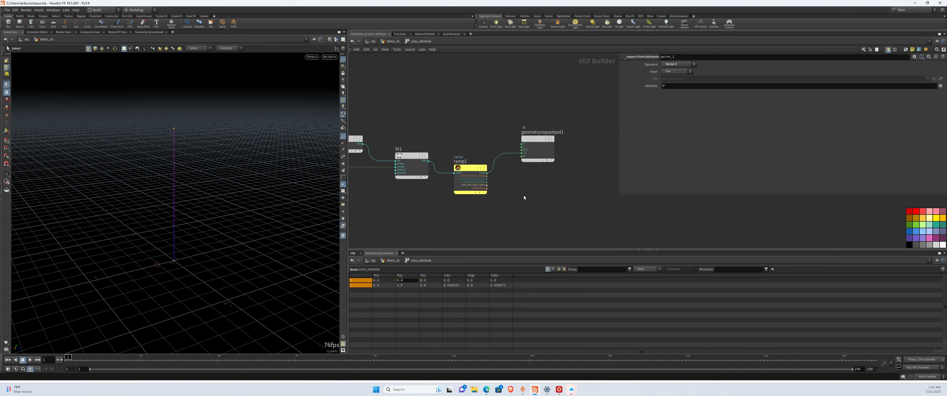
scroll(568, 205, down, 3)
scroll(611, 219, down, 1)
middle_drag(538, 218, 575, 200)
scroll(410, 148, down, 1)
scroll(406, 158, down, 2)
middle_drag(402, 169, 459, 173)
drag(419, 134, 551, 200)
scroll(581, 174, up, 2)
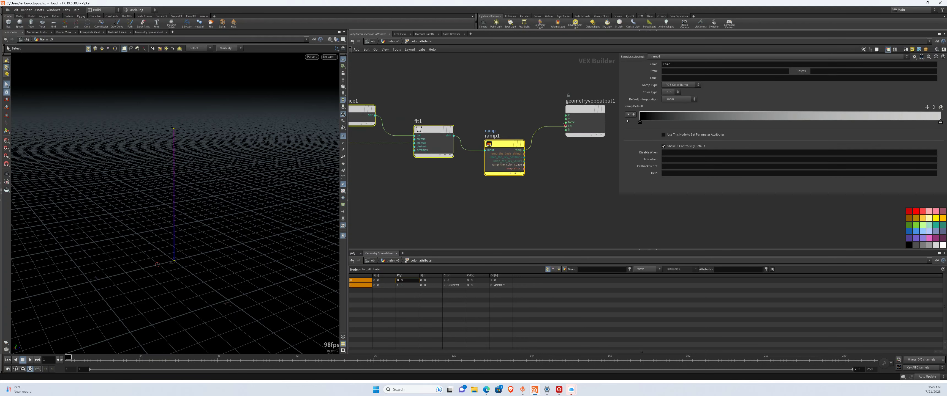
click(386, 41)
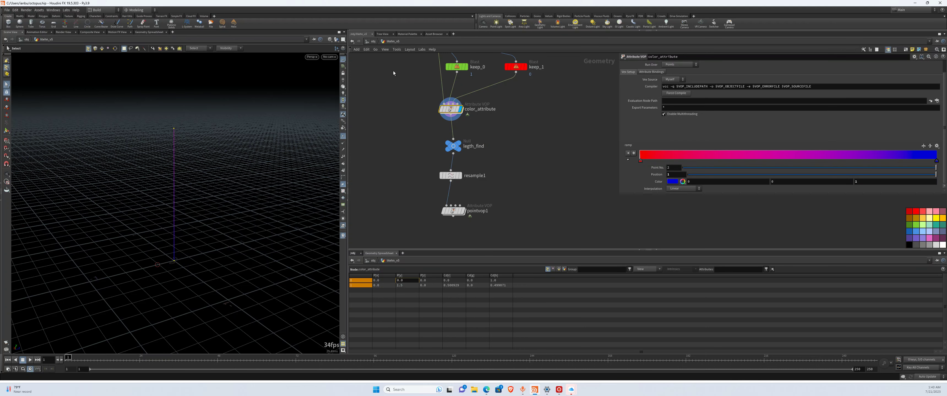
Step: Open pointvop1's network and add a Ramp Parameter node between geometryvopglobal1 and turbnoise1
double_click(454, 211)
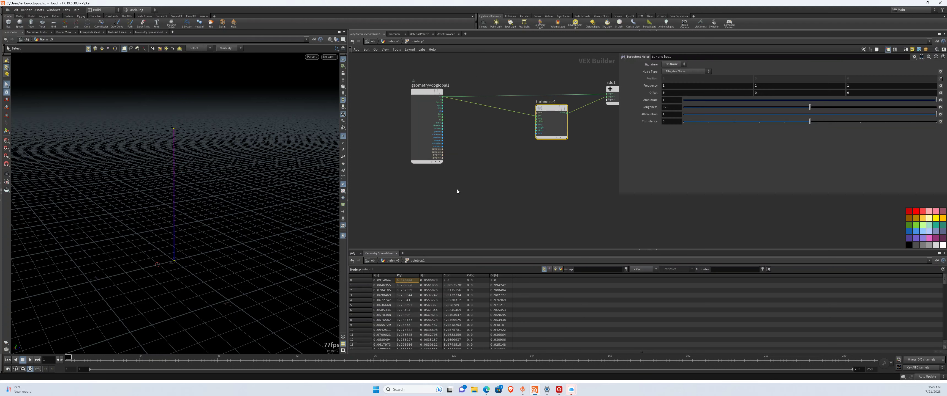
drag(408, 136, 367, 140)
key(Tab)
text(ramp)
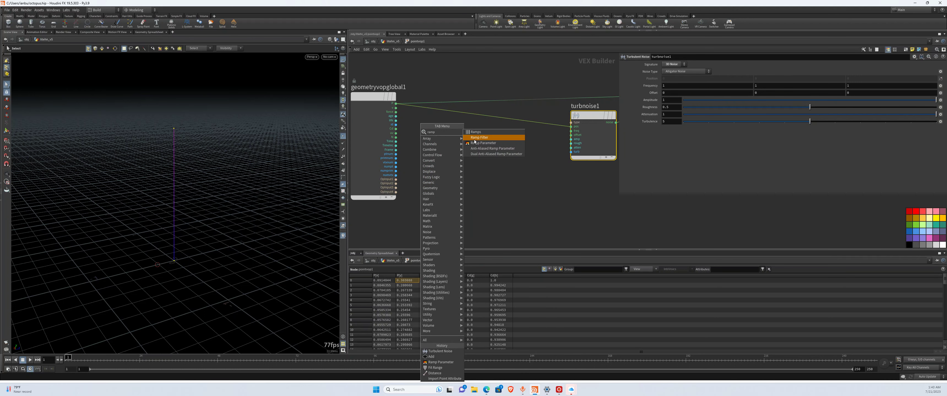
click(483, 143)
Step: Connect Cd from geometryvopglobal1 to ramp1's input and ramp1's ramp output to turbnoise1's amp input
scroll(393, 130, up, 3)
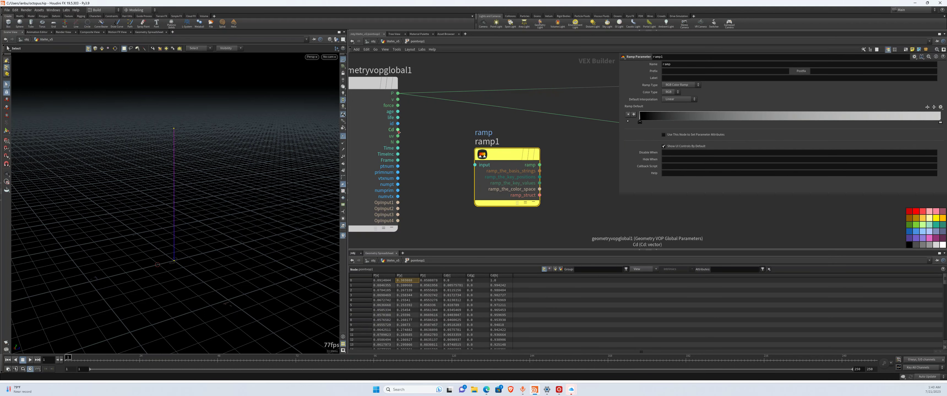
drag(397, 130, 462, 164)
click(475, 165)
click(539, 165)
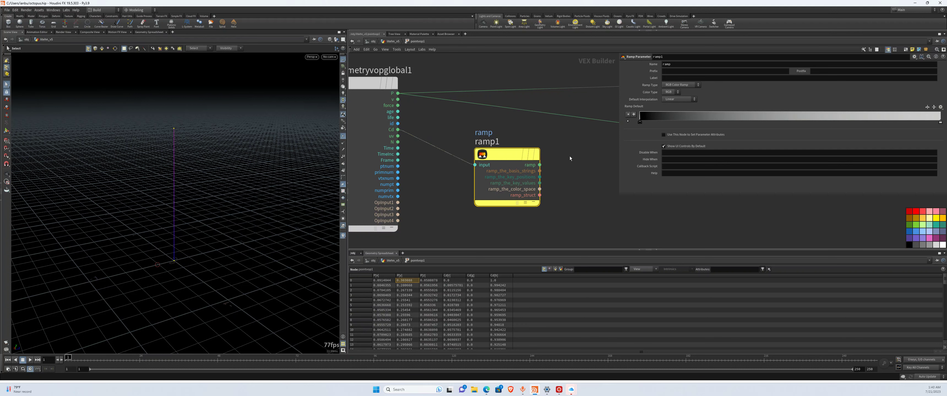
middle_drag(556, 154, 476, 180)
click(558, 165)
scroll(511, 196, down, 3)
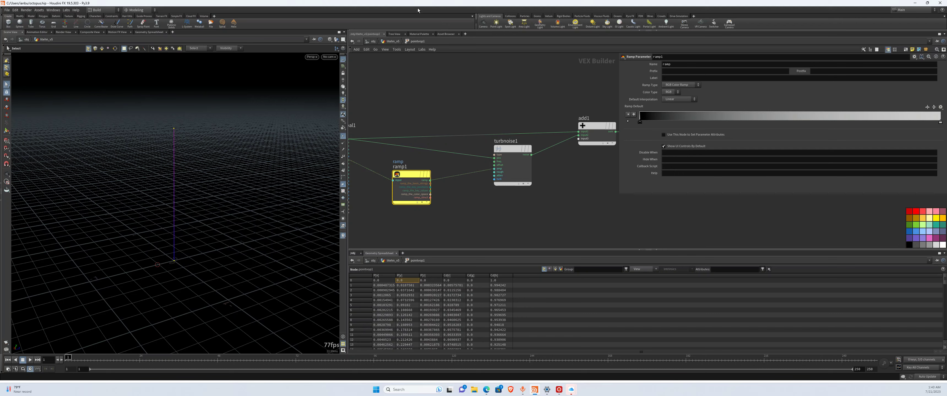
Step: Make pointvop1 the displayed node, reopen its network and check the ramp-driven displacement on the line
click(394, 42)
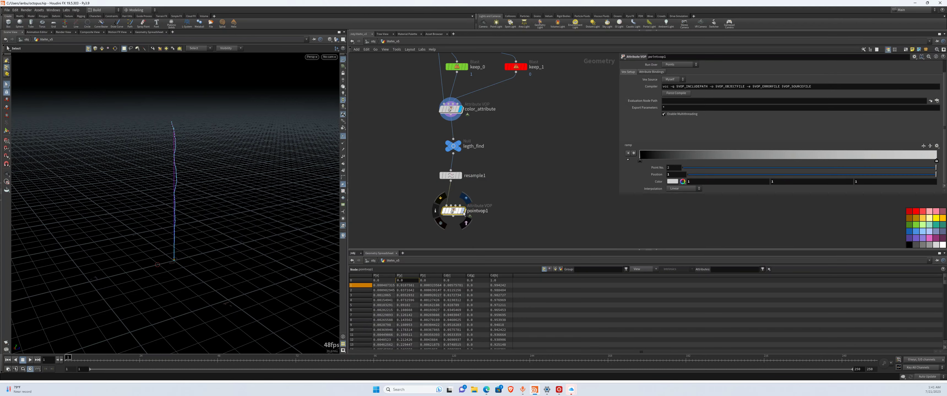
double_click(454, 211)
alt+drag(249, 261, 200, 261)
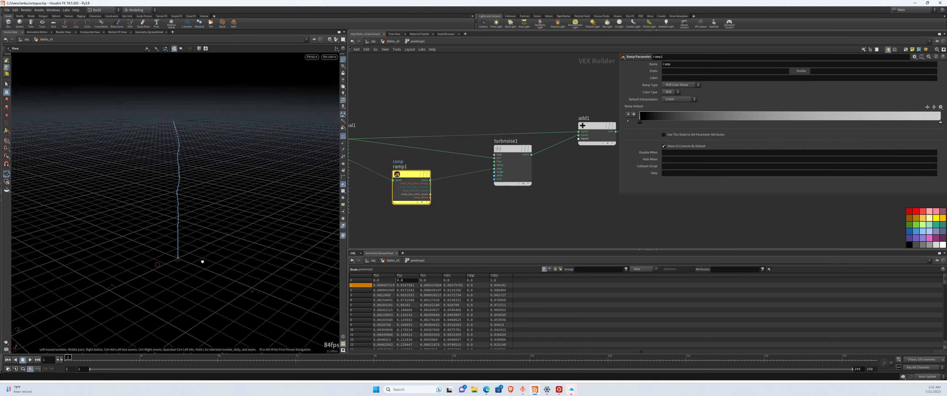
Step: Examine the ramp-driven displacement along the line in the viewport from several angles and distances
alt+right_drag(201, 261, 182, 277)
alt+middle_drag(182, 278, 184, 233)
alt+right_drag(184, 234, 172, 243)
alt+drag(172, 243, 192, 220)
alt+middle_drag(192, 221, 198, 272)
alt+drag(199, 272, 171, 288)
alt+right_drag(171, 288, 203, 203)
alt+middle_drag(203, 203, 199, 216)
alt+right_drag(198, 216, 191, 236)
alt+drag(167, 105, 150, 101)
Step: Set the frequency of turbnoise1 to 1.5 on all three axes
click(506, 150)
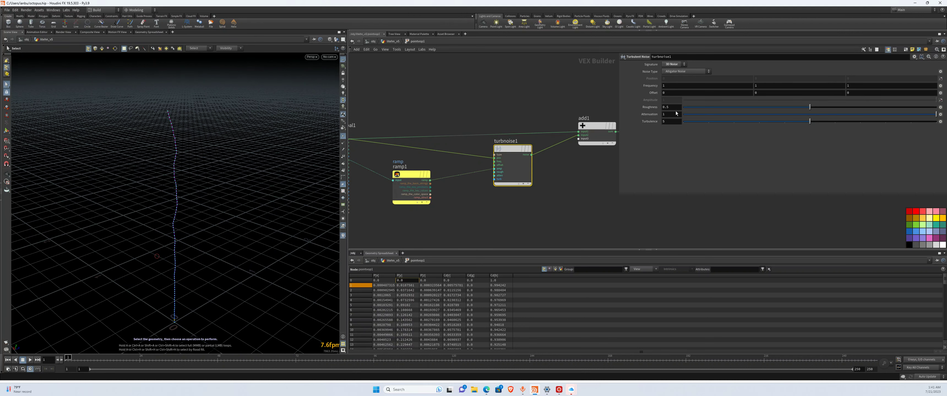
click(669, 85)
text(.5)
key(Return)
click(763, 86)
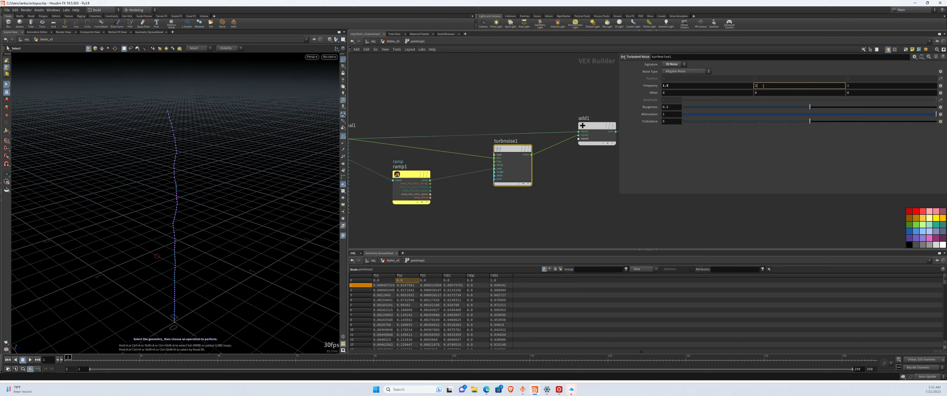
text(.5)
key(Return)
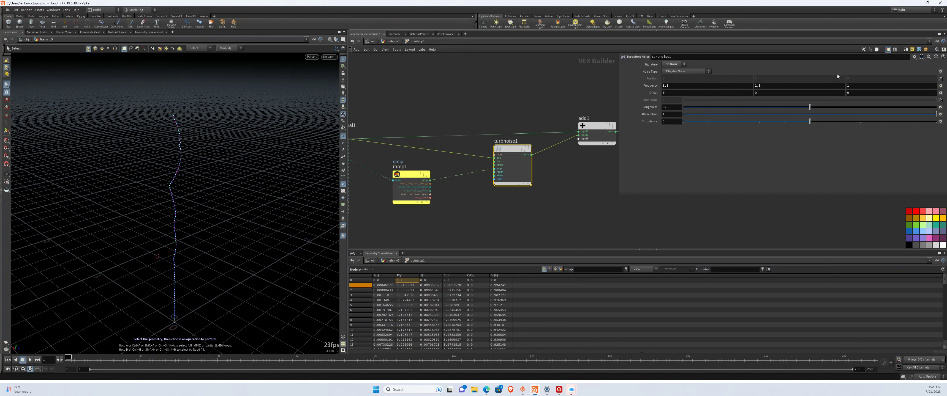
click(854, 85)
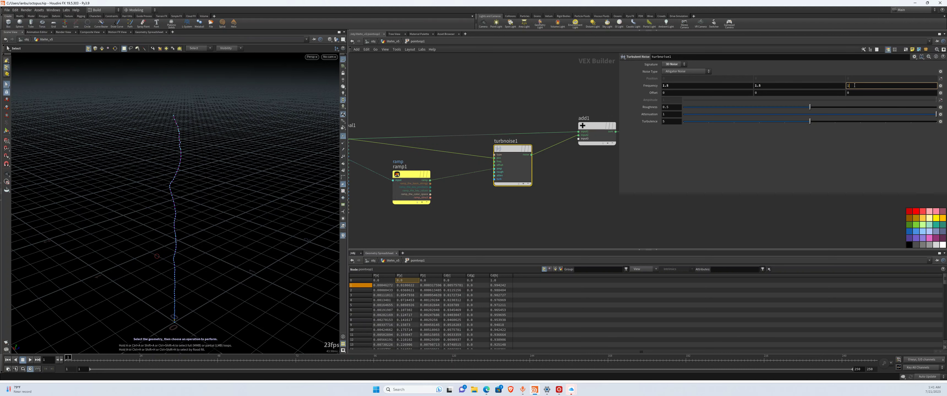
text(.5)
key(Return)
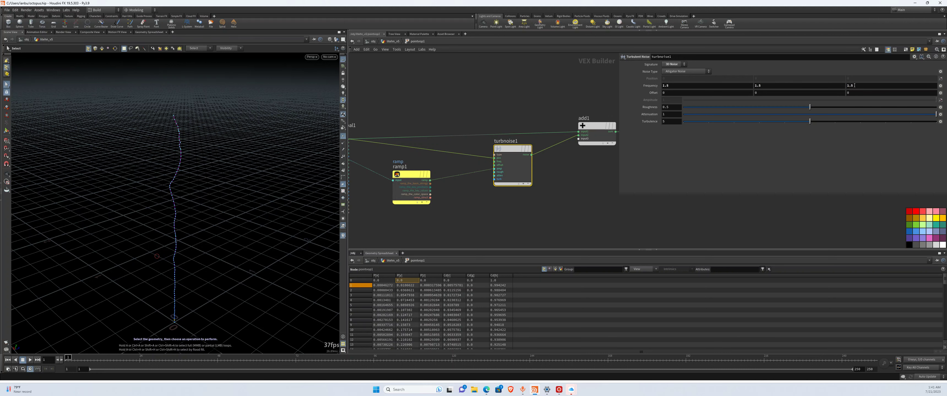
Step: Set the turbulence of turbnoise1 to 4 and save the scene
click(574, 222)
scroll(206, 181, down, 4)
alt+drag(207, 184, 208, 203)
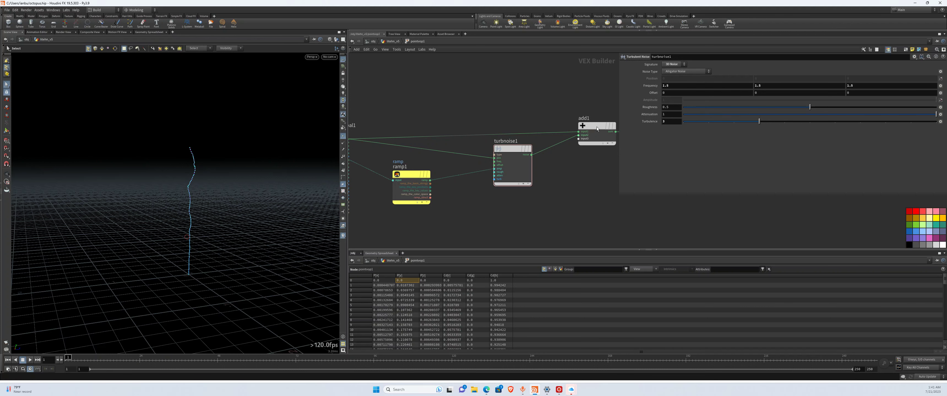
scroll(482, 205, down, 3)
key(ctrl+s)
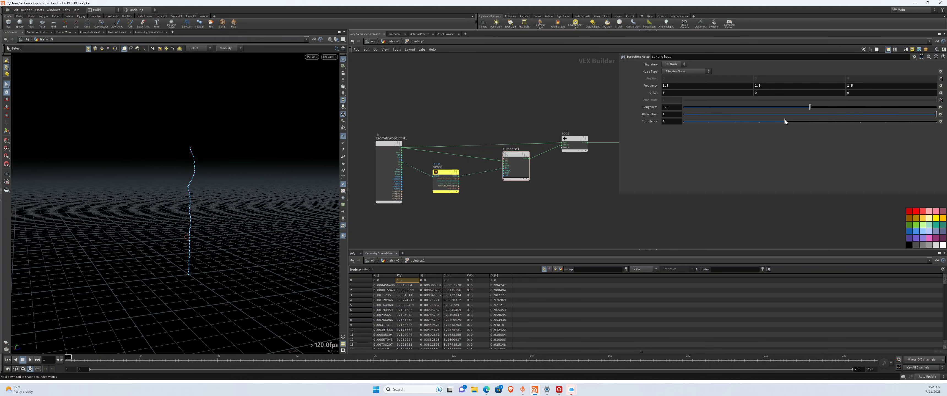
middle_drag(670, 117, 663, 110)
Step: Inspect the base and full length of the displaced line in the viewport with the new noise settings
key(Escape)
drag(207, 282, 227, 280)
key(s)
drag(192, 265, 247, 287)
alt+drag(241, 278, 222, 252)
alt+right_drag(222, 251, 228, 240)
alt+drag(228, 240, 216, 250)
click(199, 277)
alt+right_drag(205, 264, 226, 195)
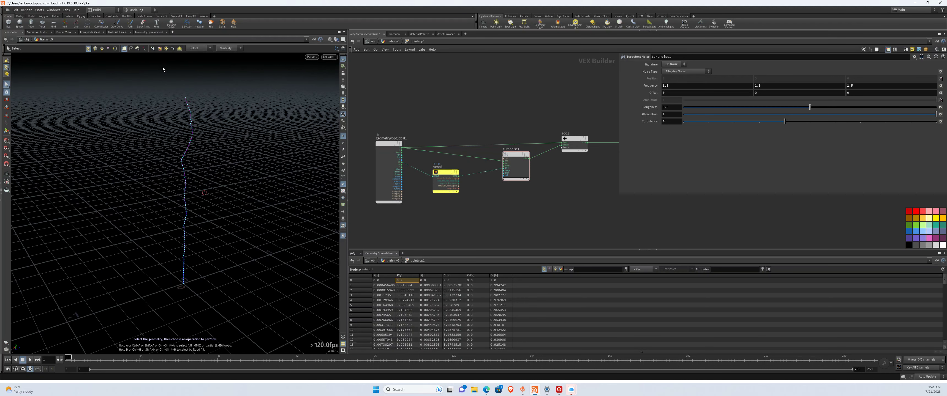
Step: Return to the geometry network, template resample1 and compare the straight line with the displaced one
click(392, 41)
key(Escape)
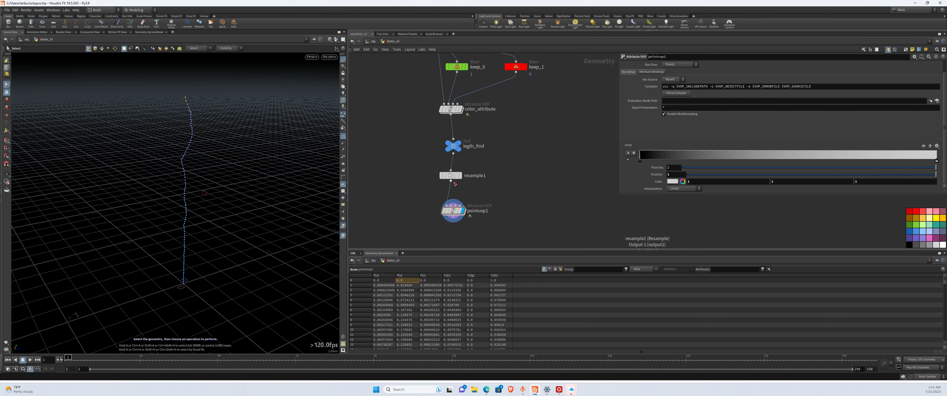
key(Escape)
drag(211, 186, 161, 287)
key(s)
drag(158, 263, 186, 281)
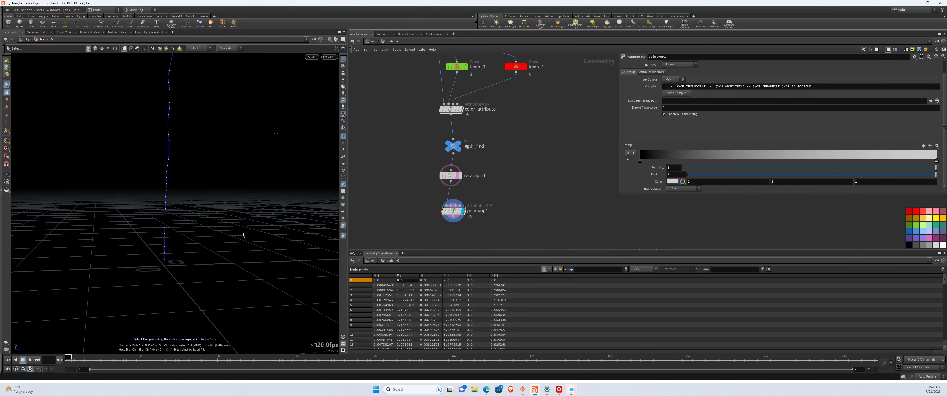
key(Escape)
drag(233, 229, 228, 188)
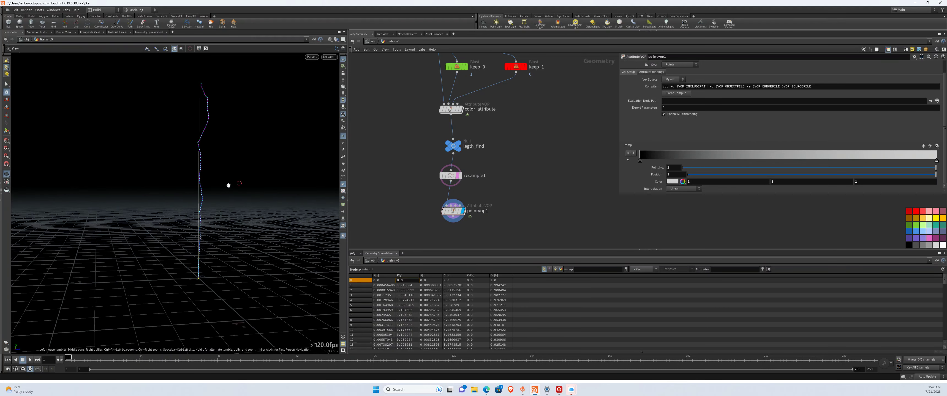
scroll(228, 188, down, 3)
Step: Check ramp1 inside pointvop1's network, then go back to pointvop1's ramp parameters in the geometry network
double_click(455, 208)
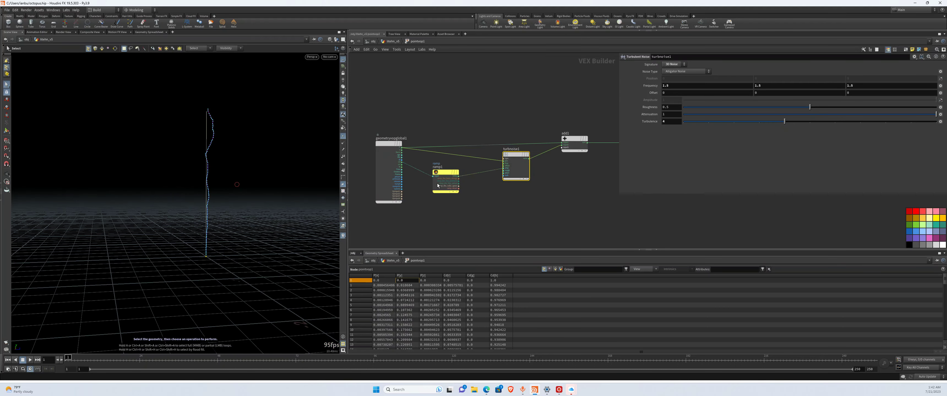
click(442, 168)
click(385, 42)
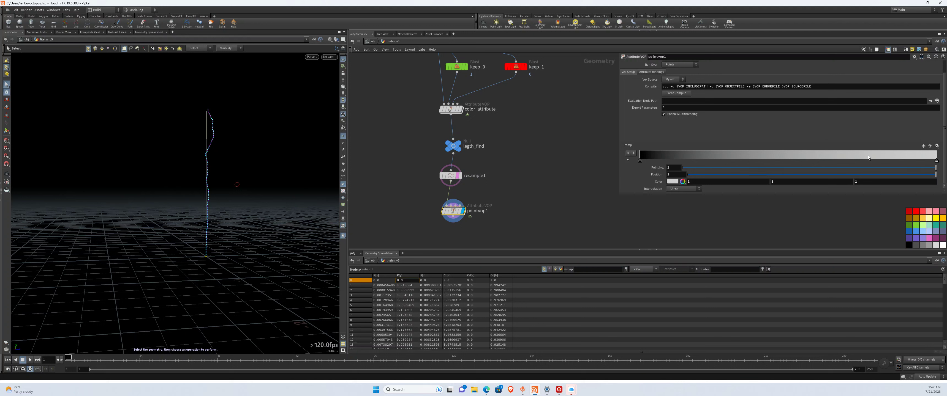
Step: Set the end color of pointvop1's ramp to black and add a white middle point at about position 0.45
double_click(936, 161)
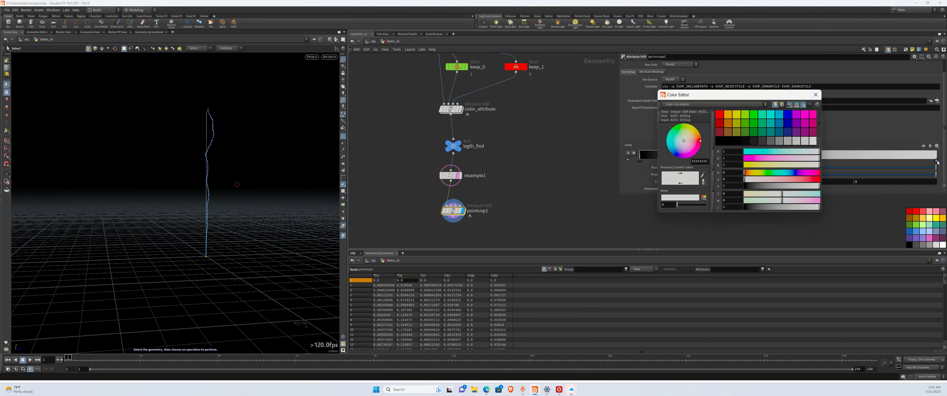
click(720, 142)
click(815, 94)
click(781, 158)
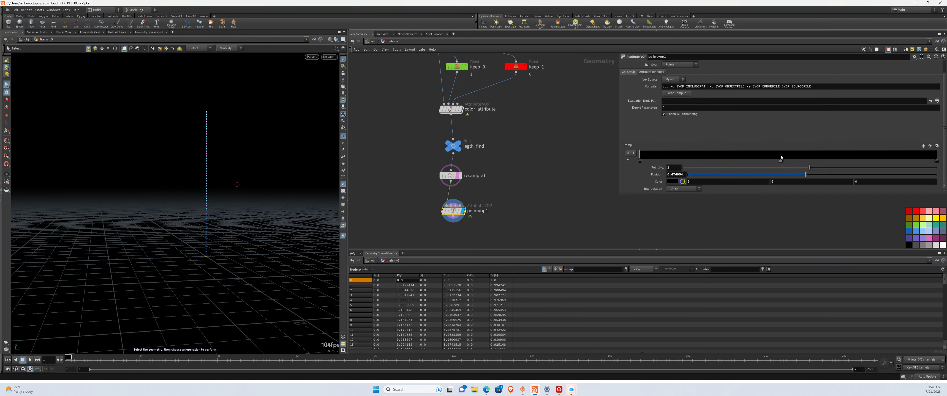
double_click(780, 161)
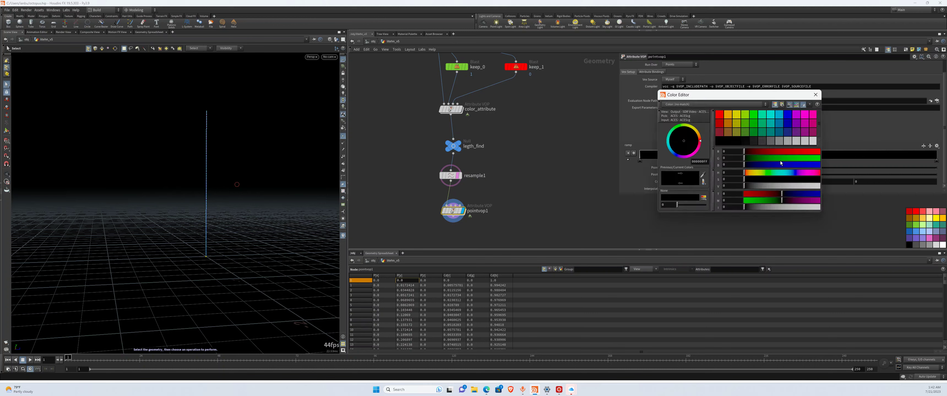
click(813, 141)
click(816, 95)
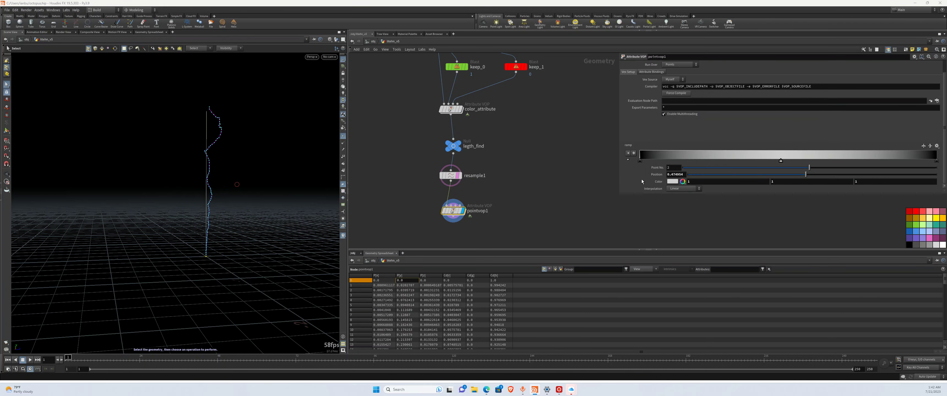
mouse_move(780, 160)
mouse_down()
mouse_move(687, 163)
mouse_move(897, 161)
mouse_move(658, 164)
mouse_move(931, 158)
mouse_move(647, 161)
mouse_move(880, 160)
mouse_move(651, 163)
mouse_move(829, 162)
mouse_move(805, 168)
mouse_move(723, 169)
mouse_move(812, 158)
mouse_move(635, 164)
mouse_move(802, 162)
mouse_move(680, 169)
mouse_move(786, 168)
mouse_move(774, 163)
mouse_up()
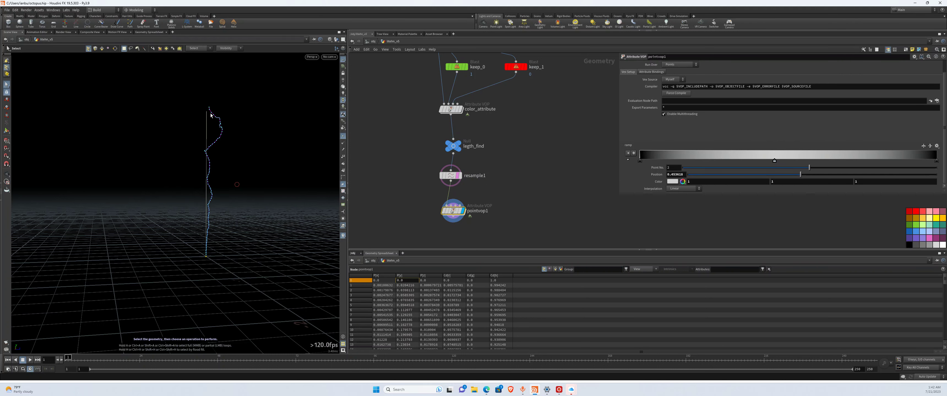
Step: Select color_attribute and move its ramp's red starting point to about position 0.48
middle_drag(501, 101, 509, 166)
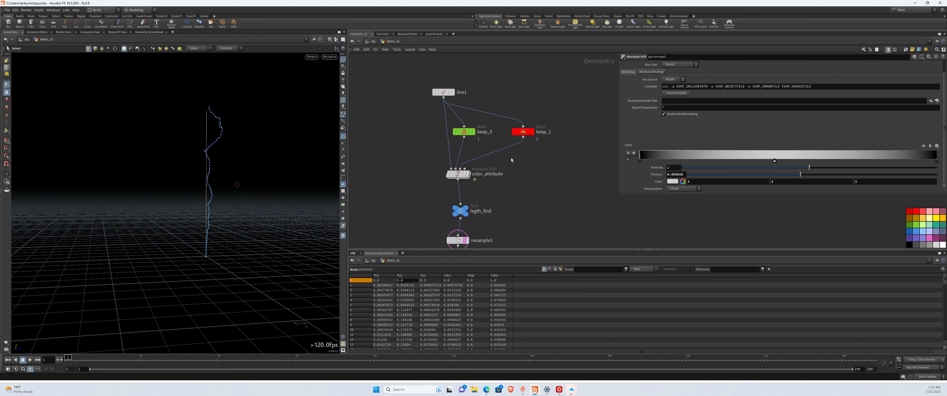
middle_drag(503, 190, 458, 141)
click(452, 127)
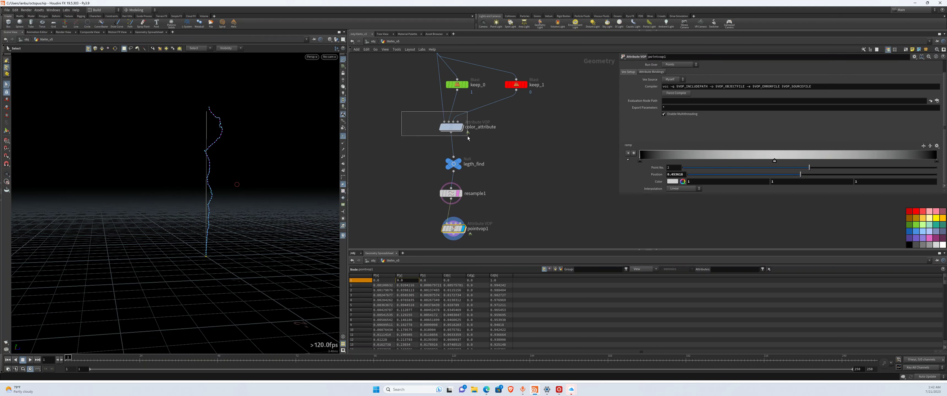
scroll(531, 136, up, 1)
drag(641, 161, 783, 161)
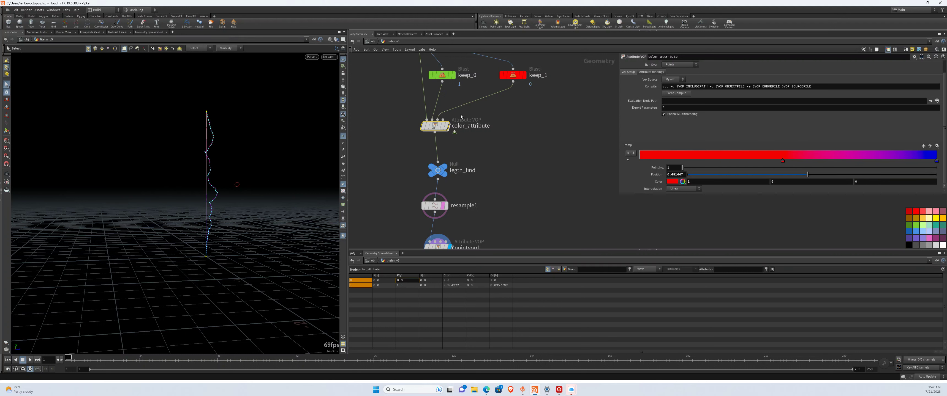
Step: Check line1's parameters, then turn off the template display of resample1
scroll(454, 120, down, 4)
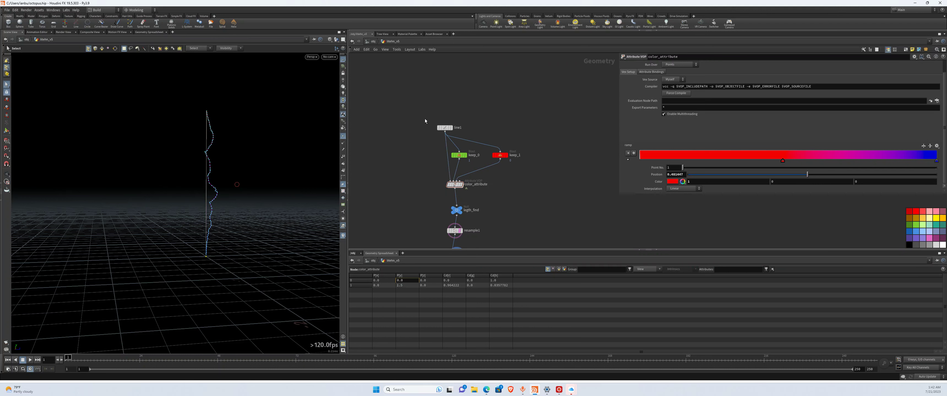
click(445, 127)
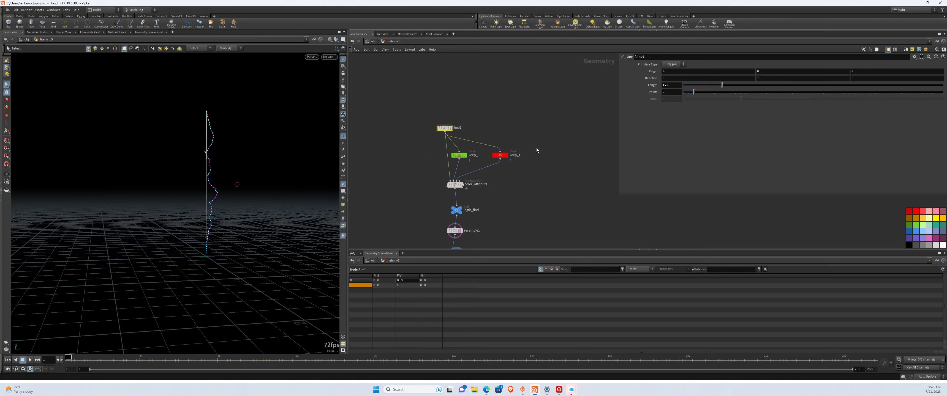
scroll(504, 210, down, 1)
middle_drag(504, 212, 504, 151)
scroll(467, 212, up, 1)
scroll(497, 156, up, 2)
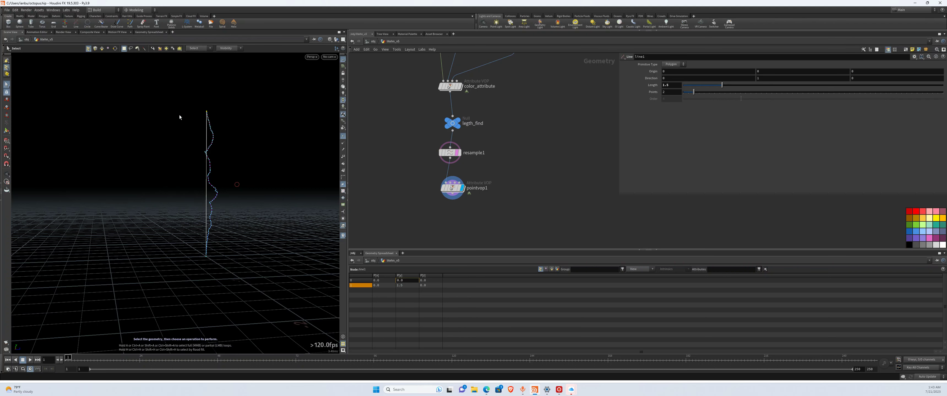
mouse_move(454, 190)
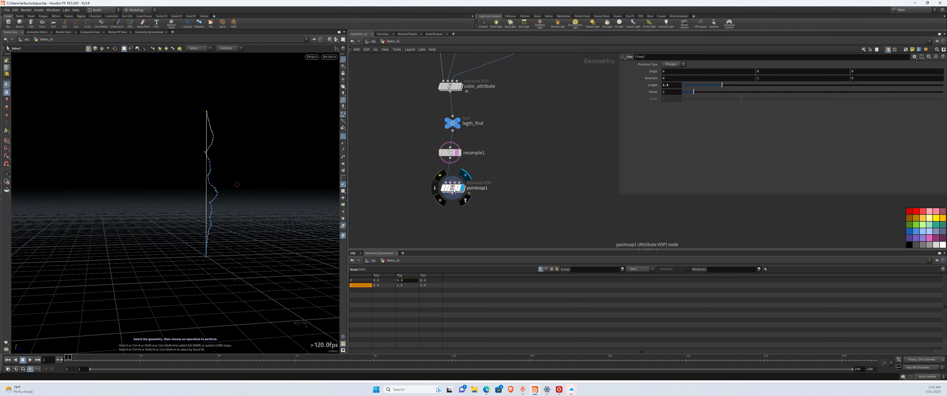
click(465, 201)
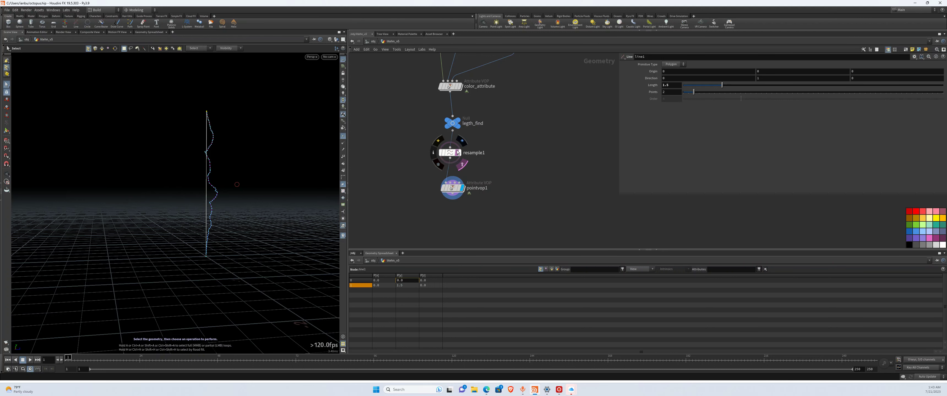
middle_drag(468, 207, 469, 168)
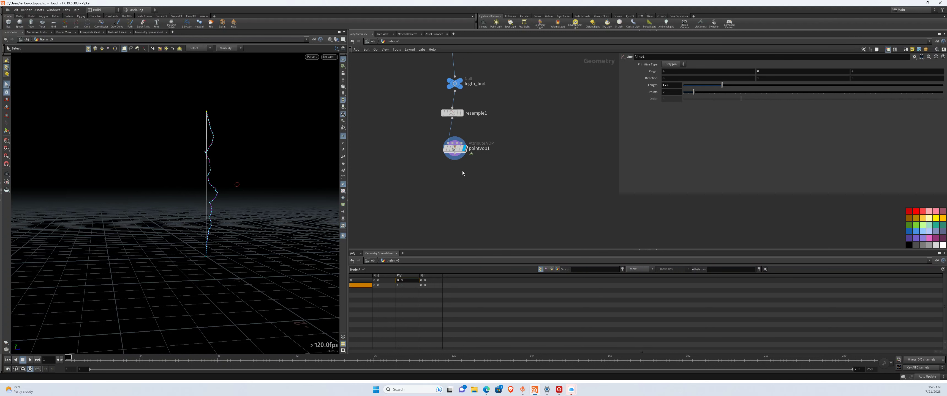